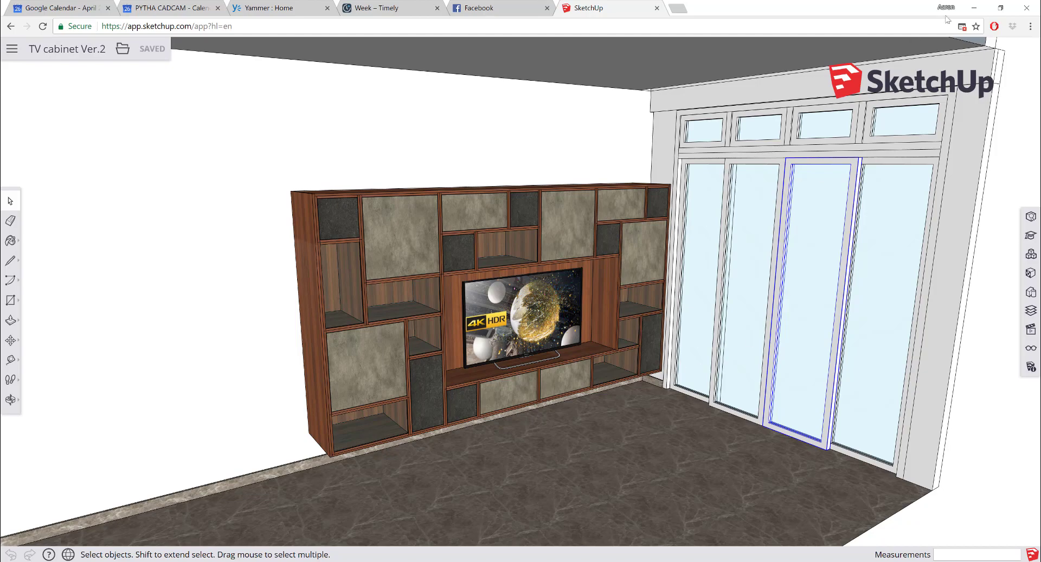
Step: Switch to PYTHA's axonometric view and import the SketchUp file TV cabinet Ver.2.skp from the Desktop, placed at the origin
{"action": "left_click", "coordinate": [975, 7]}
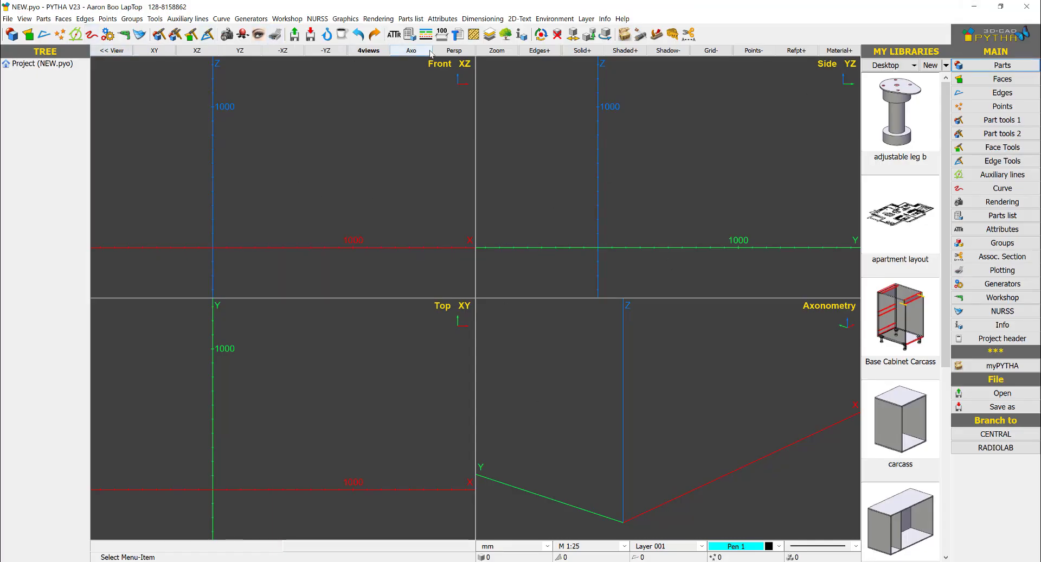
{"action": "left_click", "coordinate": [411, 50]}
{"action": "left_click", "coordinate": [7, 19]}
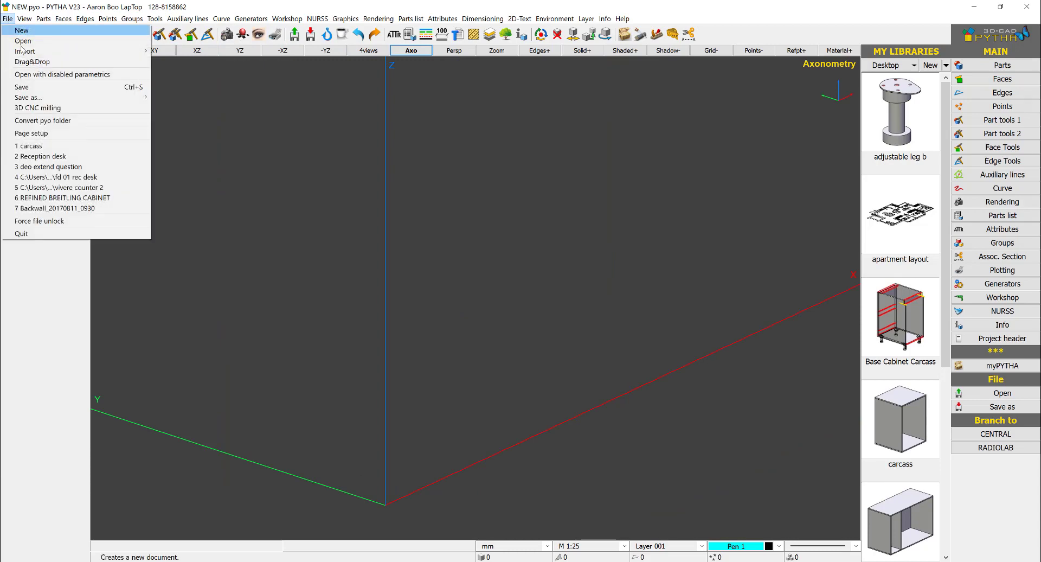
{"action": "mouse_move", "coordinate": [30, 55]}
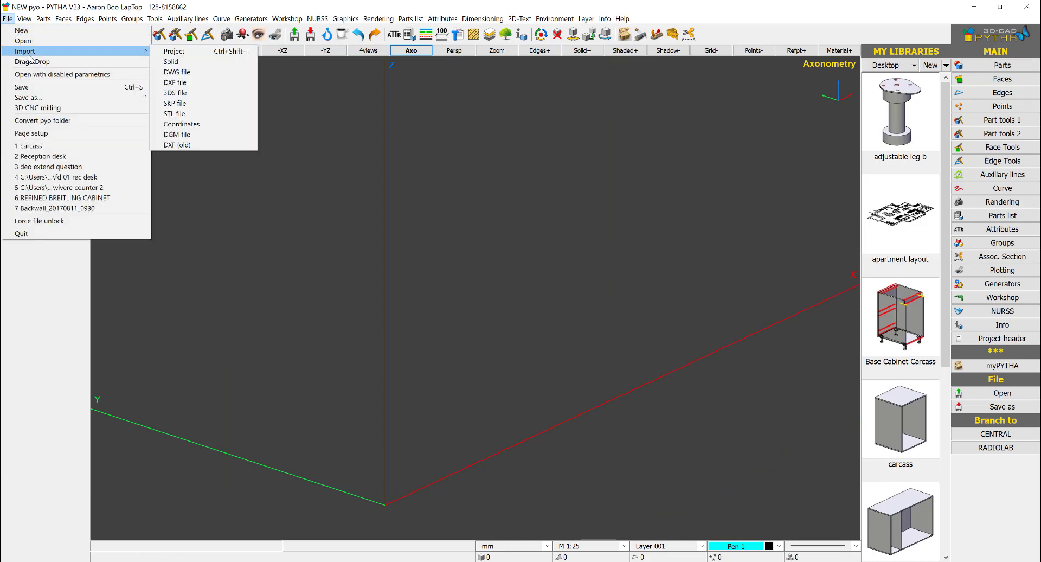
{"action": "left_click", "coordinate": [185, 103]}
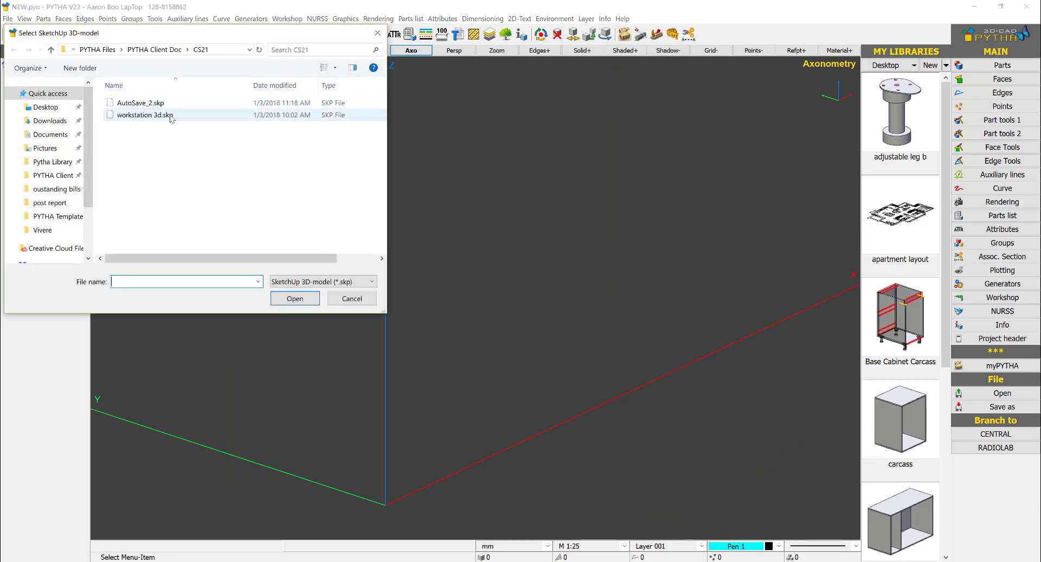
{"action": "left_click", "coordinate": [71, 106]}
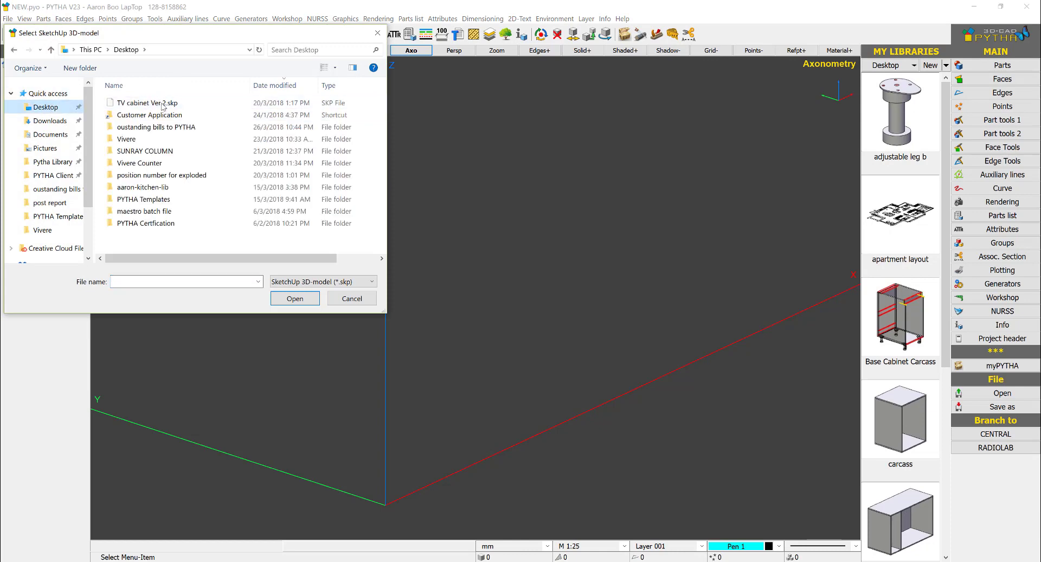
{"action": "double_click", "coordinate": [150, 103]}
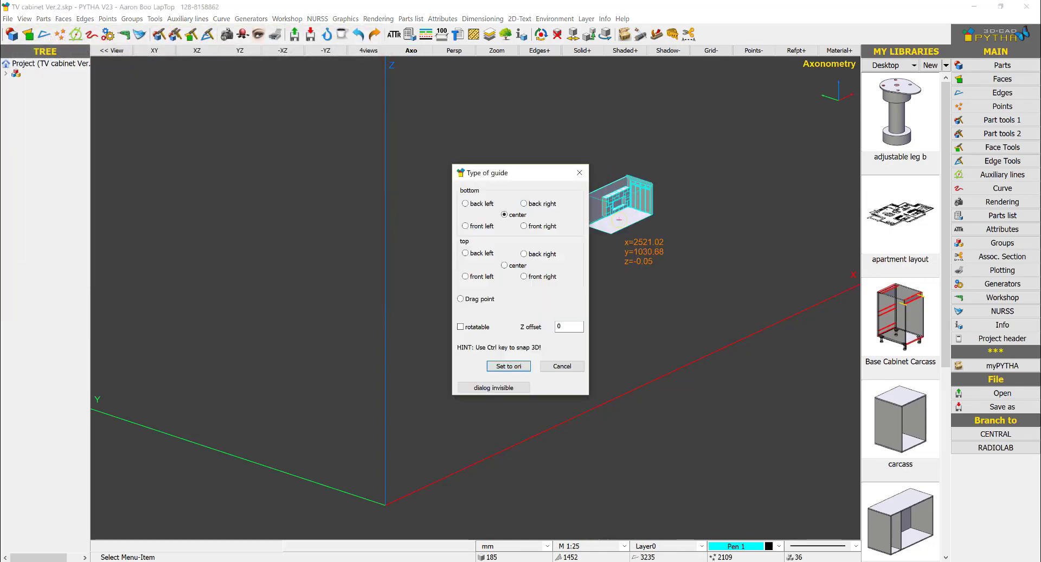
{"action": "left_click", "coordinate": [509, 366]}
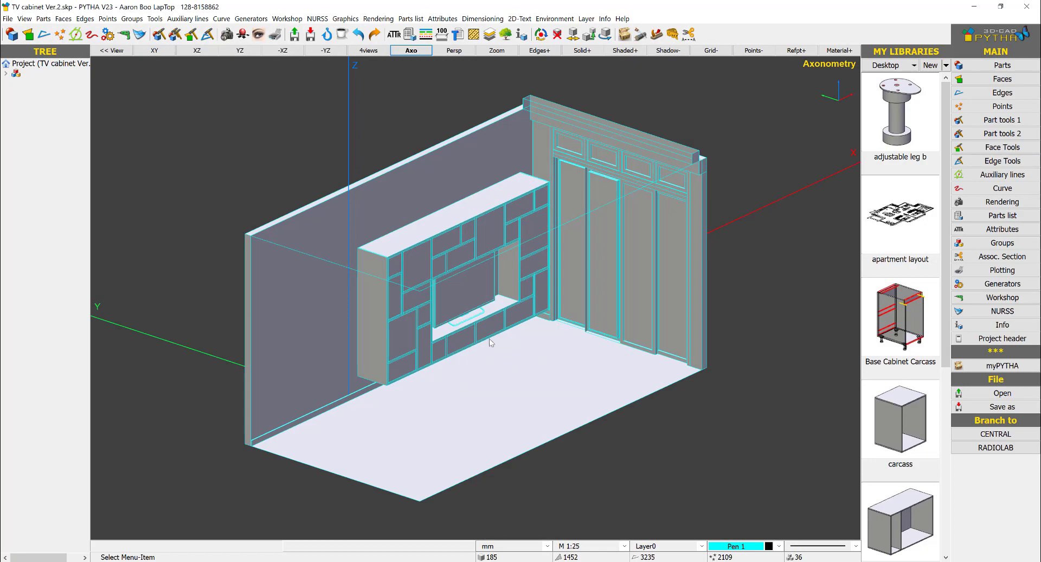
Step: Measure the side panel's thickness at the cabinet's upper front corner with the point-to-point distance tool
{"action": "mouse_move", "coordinate": [510, 364]}
{"action": "middle_mouse_down"}
{"action": "mouse_move", "coordinate": [499, 286]}
{"action": "mouse_move", "coordinate": [508, 365]}
{"action": "middle_mouse_up"}
{"action": "scroll", "coordinate": [388, 250], "scroll_direction": "up", "scroll_amount": 12}
{"action": "key", "text": "d"}
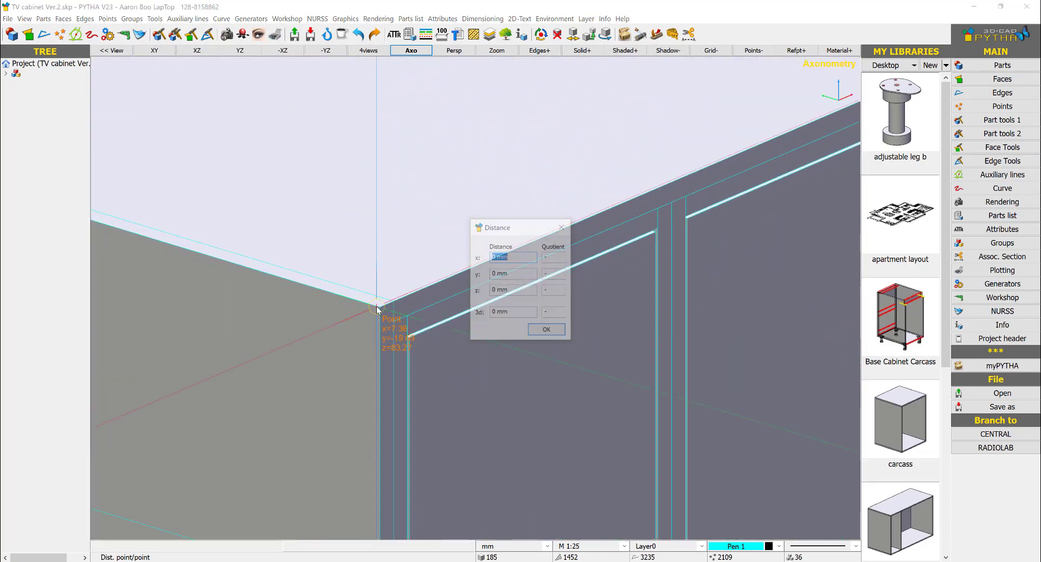
{"action": "left_click", "coordinate": [380, 306]}
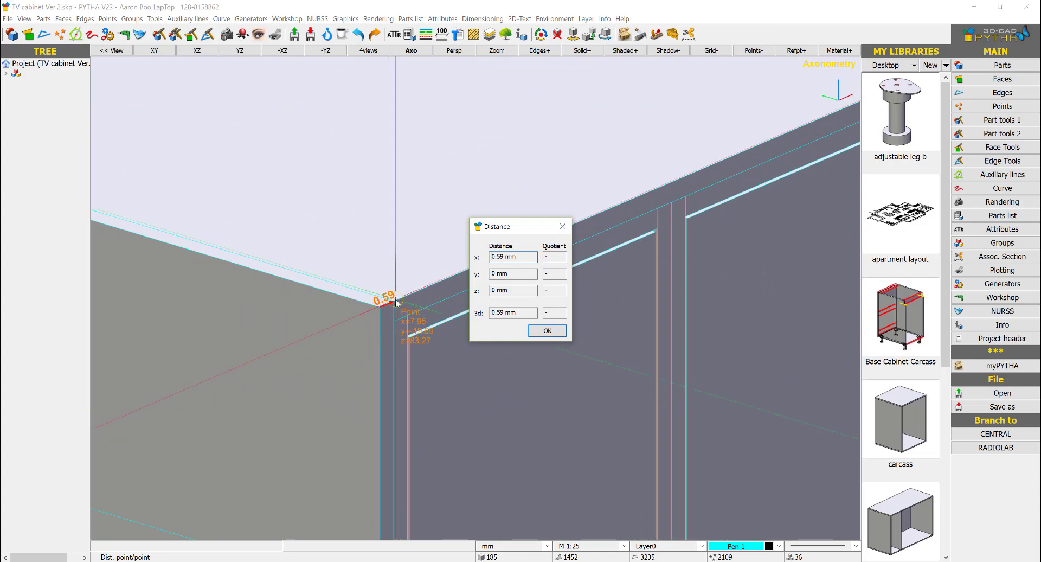
{"action": "scroll", "coordinate": [396, 303], "scroll_direction": "down", "scroll_amount": 2}
{"action": "scroll", "coordinate": [396, 303], "scroll_direction": "down", "scroll_amount": 6}
{"action": "key", "text": "Escape"}
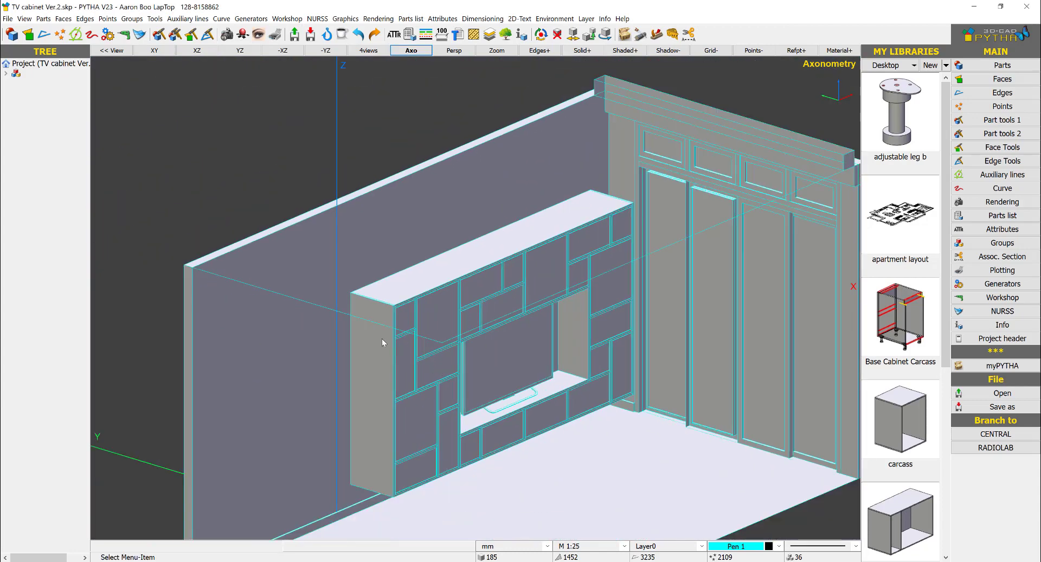
{"action": "scroll", "coordinate": [353, 327], "scroll_direction": "down", "scroll_amount": 3}
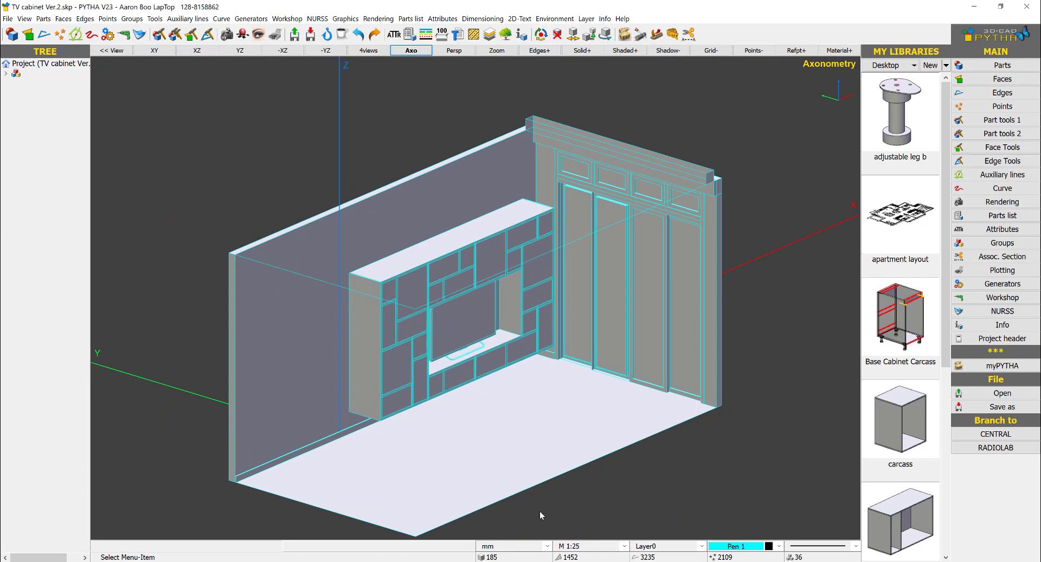
Step: Rescale the model by changing units to inch with 1 mm → 1 inch and back to mm with 1 inch → 25.4 mm
{"action": "left_click", "coordinate": [547, 545]}
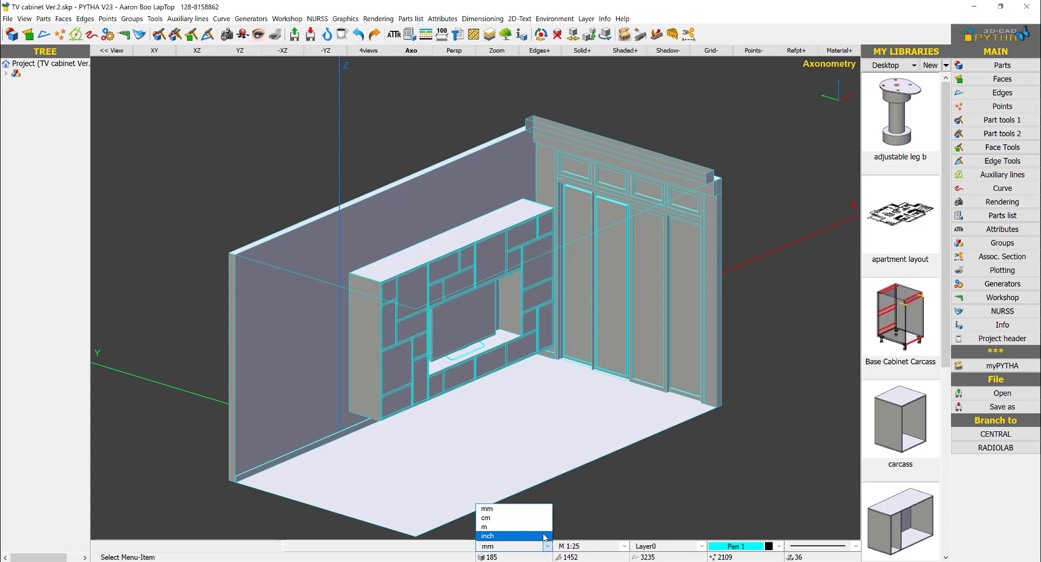
{"action": "left_click", "coordinate": [545, 536]}
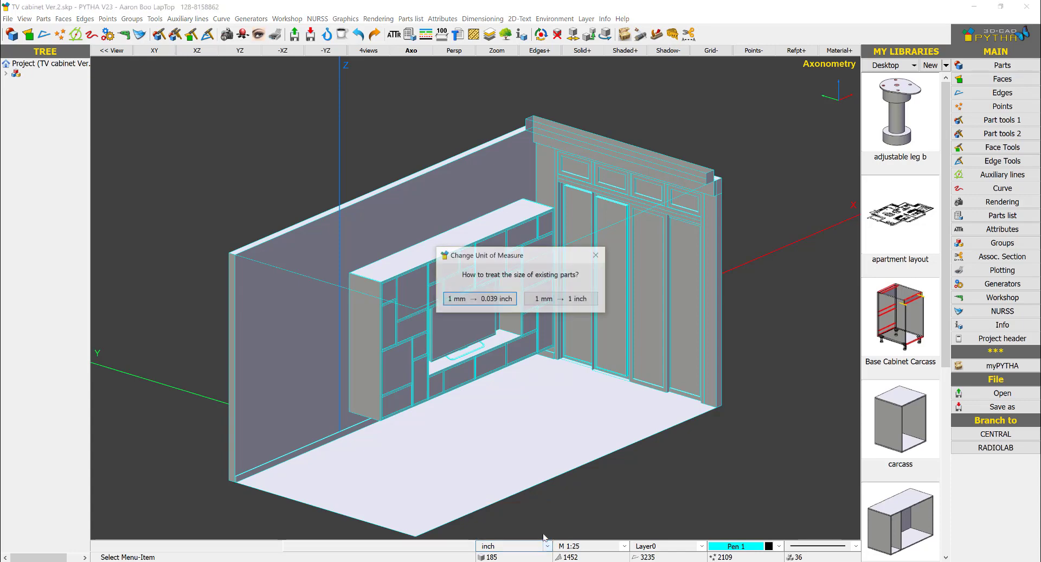
{"action": "left_click", "coordinate": [552, 301]}
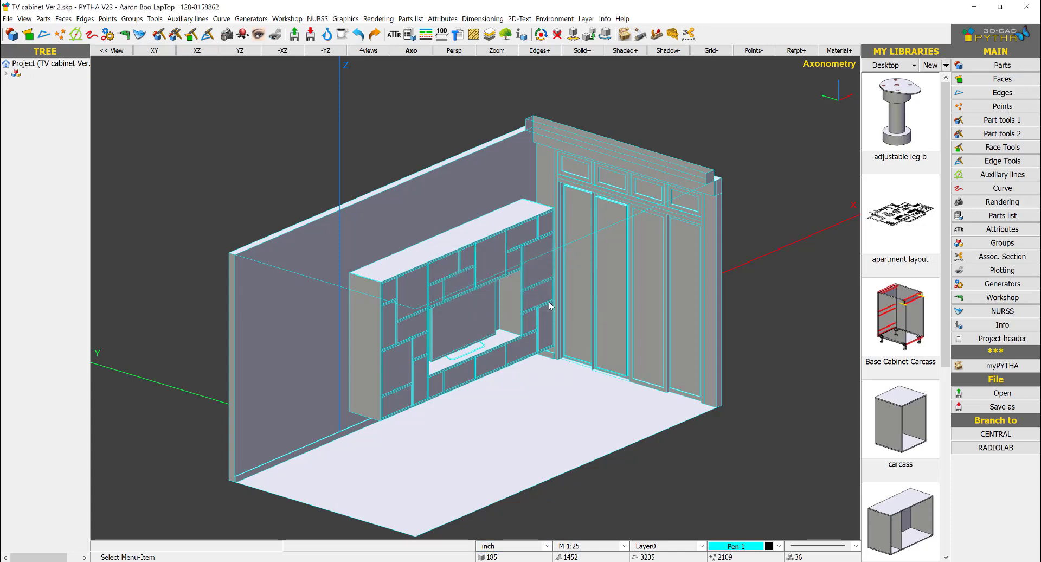
{"action": "left_click", "coordinate": [545, 545]}
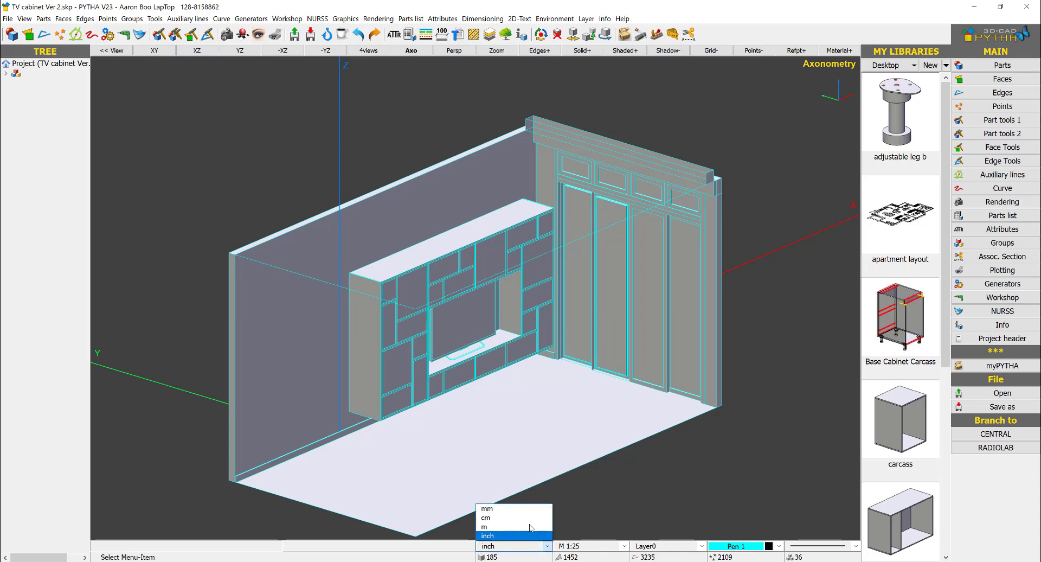
{"action": "left_click", "coordinate": [491, 509]}
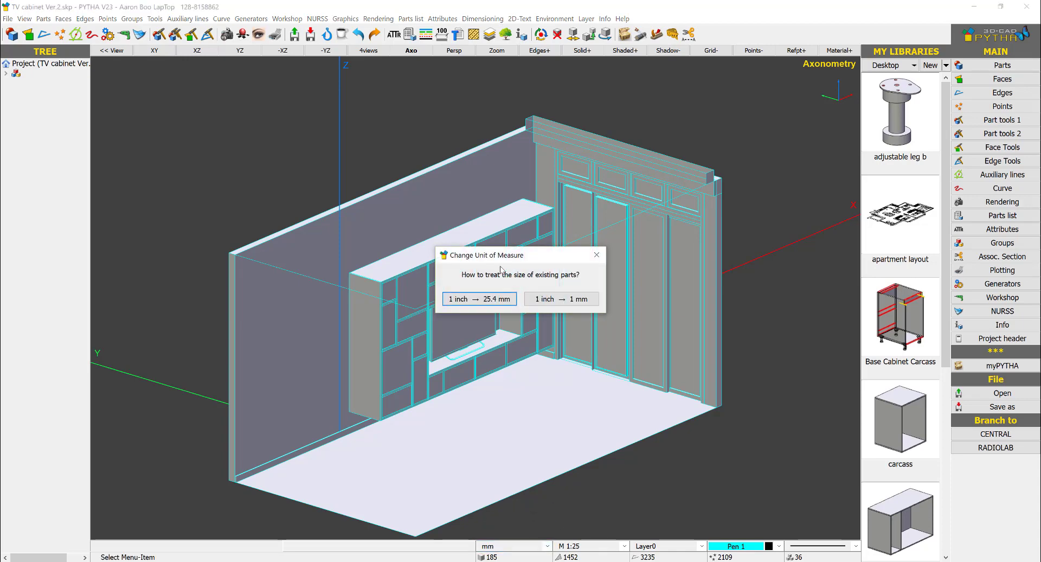
{"action": "left_click", "coordinate": [486, 300]}
Step: Measure the side panel's thickness at the rescaled cabinet's upper front corner
{"action": "scroll", "coordinate": [482, 280], "scroll_direction": "down", "scroll_amount": 3}
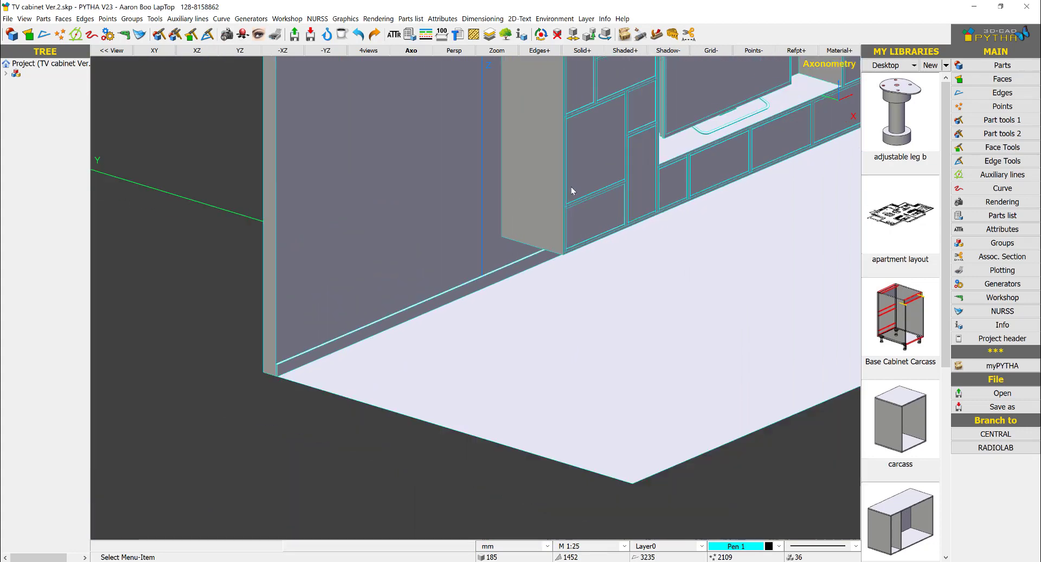
{"action": "middle_click_drag", "start_coordinate": [571, 188], "coordinate": [543, 385]}
{"action": "scroll", "coordinate": [562, 170], "scroll_direction": "up", "scroll_amount": 5}
{"action": "scroll", "coordinate": [491, 163], "scroll_direction": "up", "scroll_amount": 2}
{"action": "key", "text": "d"}
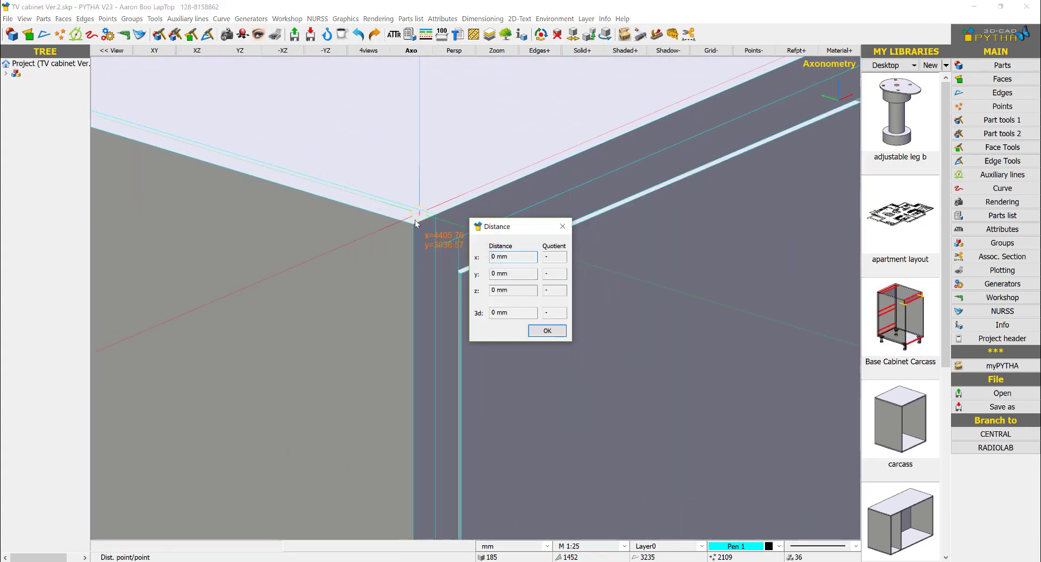
{"action": "left_click", "coordinate": [413, 223]}
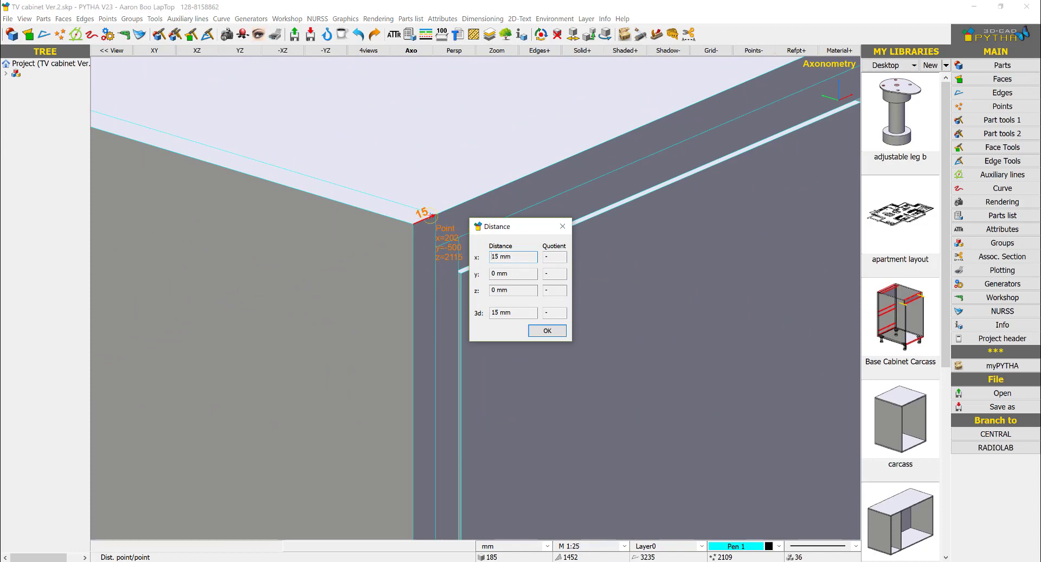
{"action": "scroll", "coordinate": [417, 217], "scroll_direction": "down", "scroll_amount": 10}
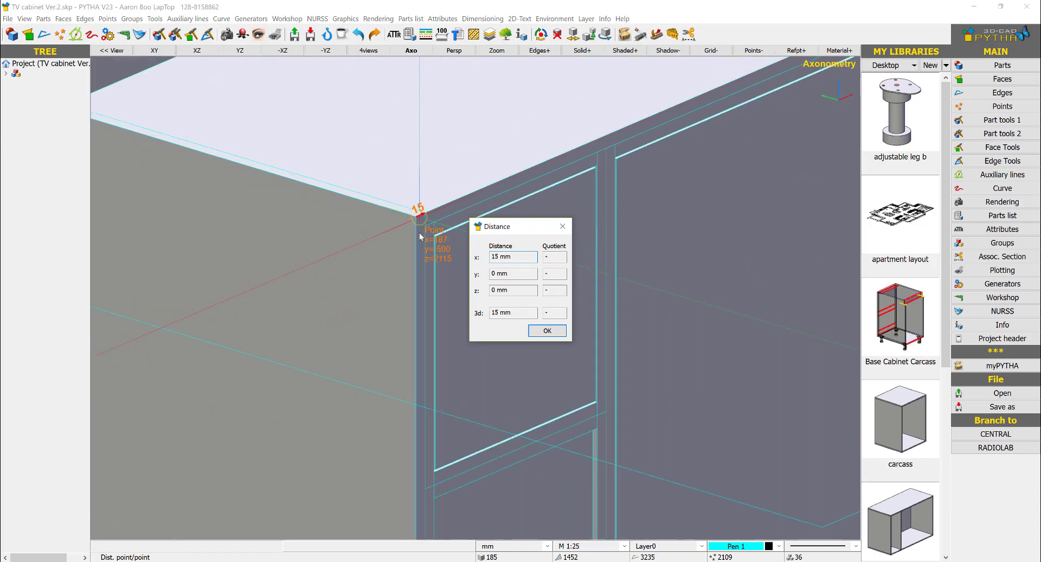
{"action": "key", "text": "Escape"}
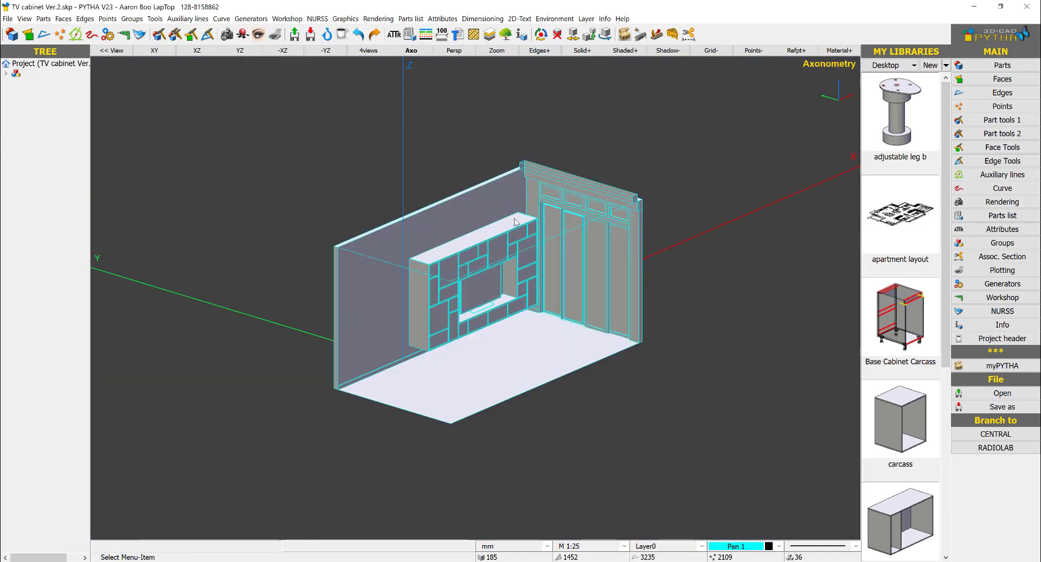
Step: Delete the room's walls, floor and window parts so that only the cabinet and TV remain
{"action": "middle_click_drag", "start_coordinate": [516, 222], "coordinate": [449, 209]}
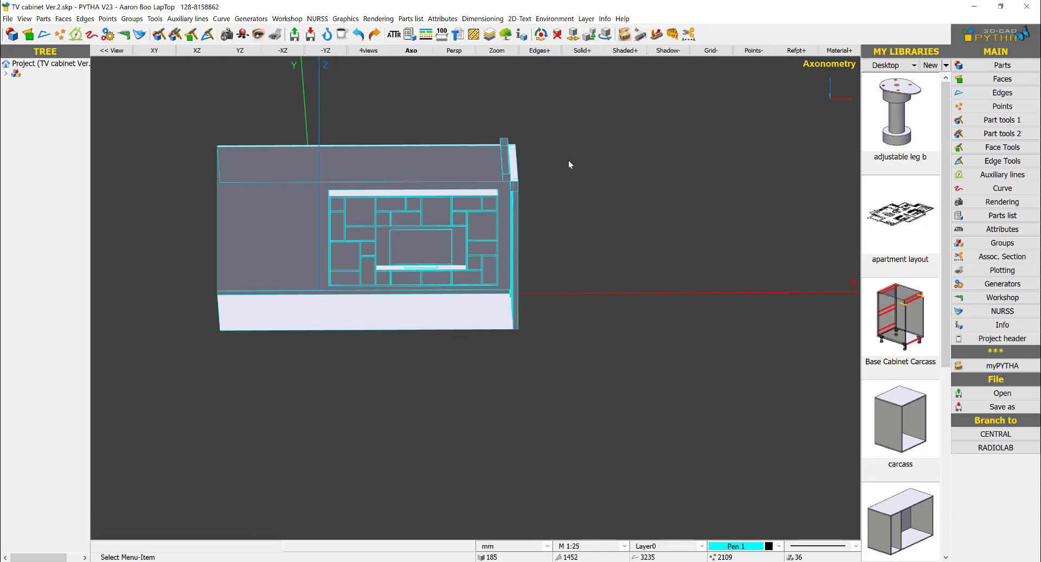
{"action": "right_click", "coordinate": [570, 131]}
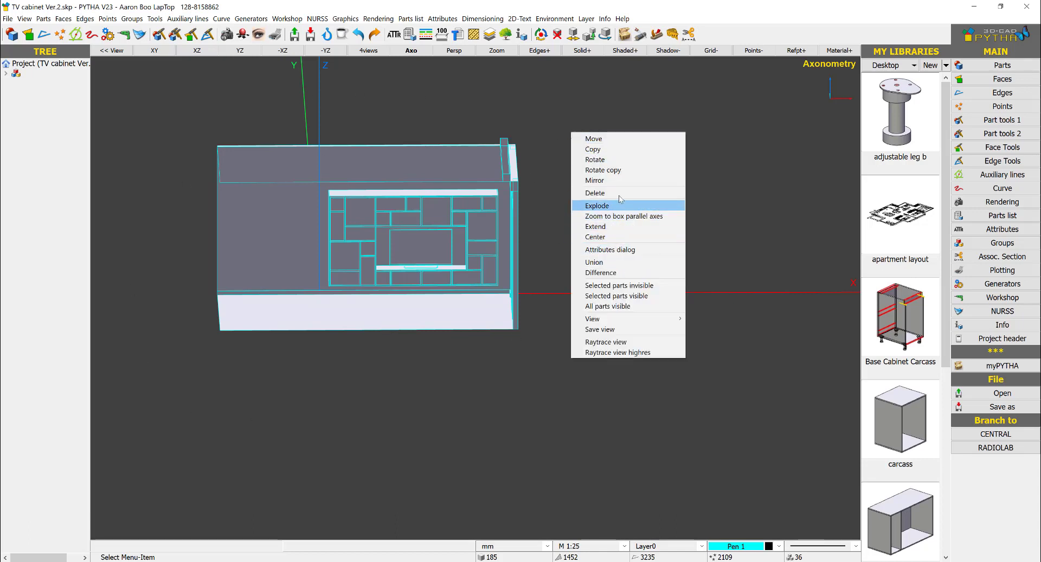
{"action": "left_click", "coordinate": [618, 193]}
{"action": "left_click_drag", "start_coordinate": [599, 96], "coordinate": [510, 392]}
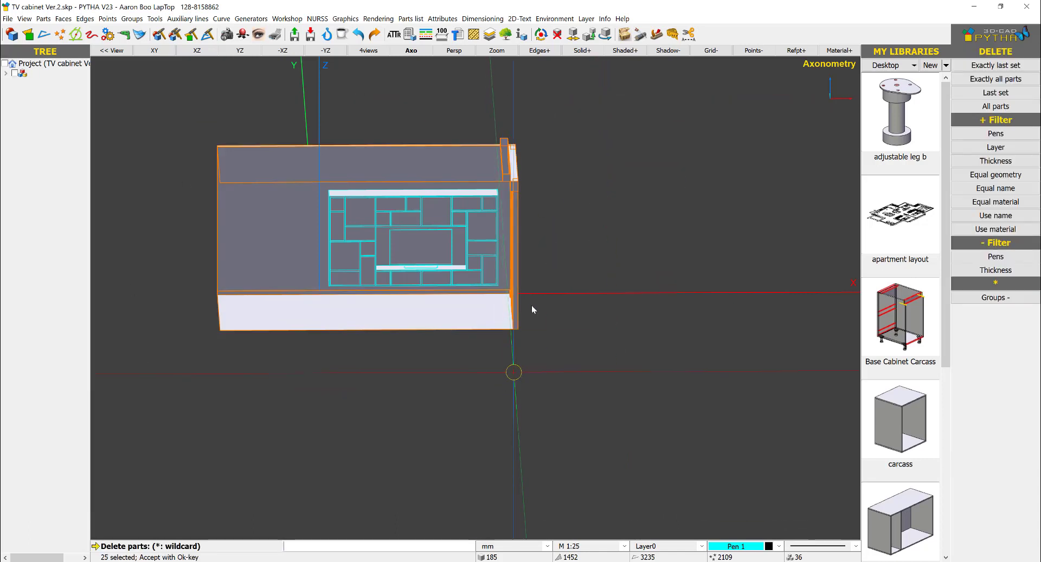
{"action": "right_click", "coordinate": [532, 306]}
Step: Delete the TV and its stand parts from the cabinet niche, and end the Delete command
{"action": "middle_click_drag", "start_coordinate": [421, 308], "coordinate": [441, 272]}
{"action": "scroll", "coordinate": [437, 266], "scroll_direction": "up", "scroll_amount": 6}
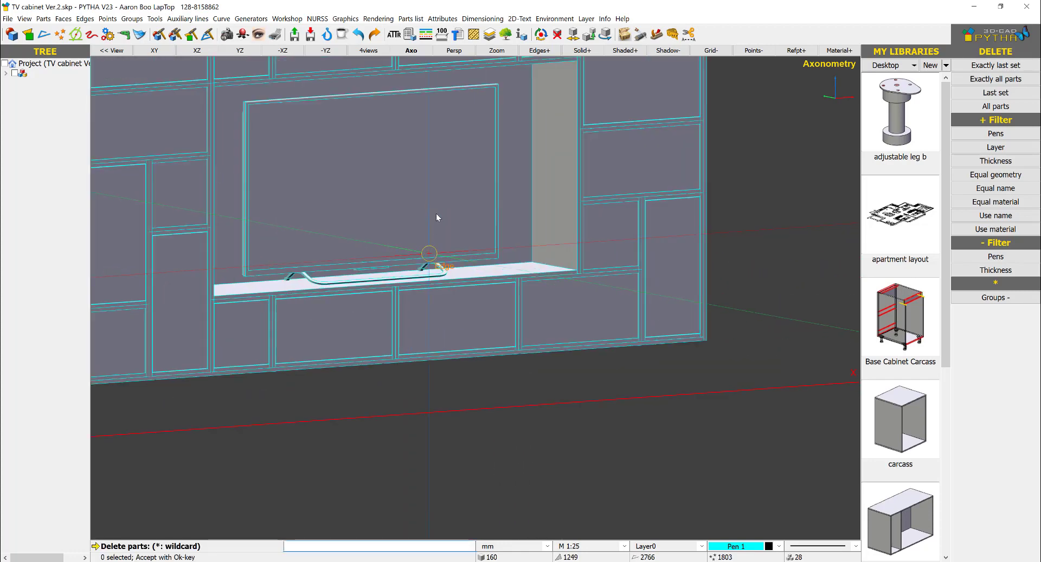
{"action": "scroll", "coordinate": [431, 251], "scroll_direction": "up", "scroll_amount": 2}
{"action": "left_click", "coordinate": [474, 254]}
{"action": "right_click", "coordinate": [474, 253]}
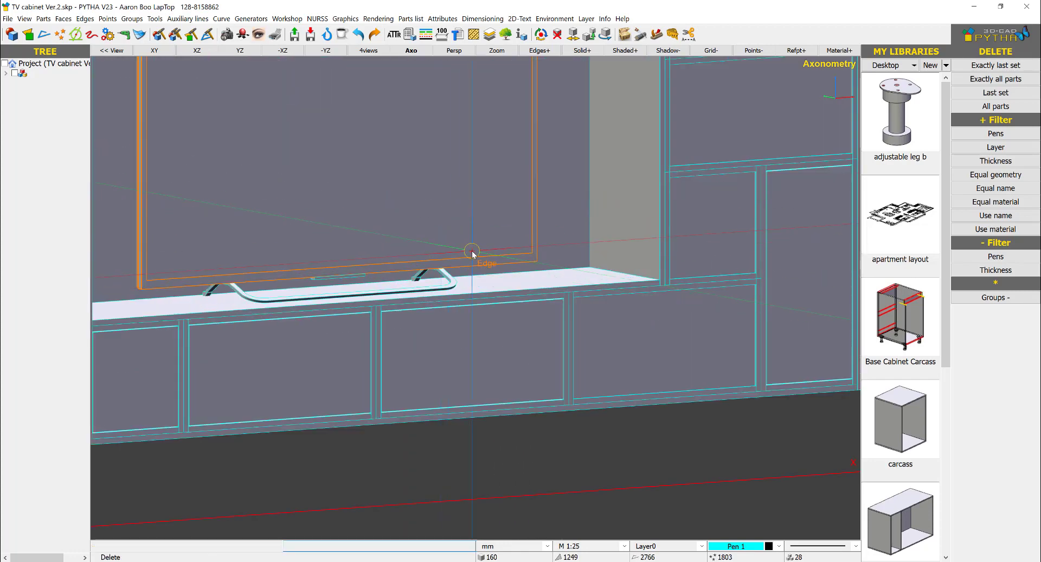
{"action": "left_click", "coordinate": [447, 275]}
{"action": "left_click", "coordinate": [340, 276]}
{"action": "right_click", "coordinate": [340, 275]}
{"action": "scroll", "coordinate": [338, 271], "scroll_direction": "down", "scroll_amount": 2}
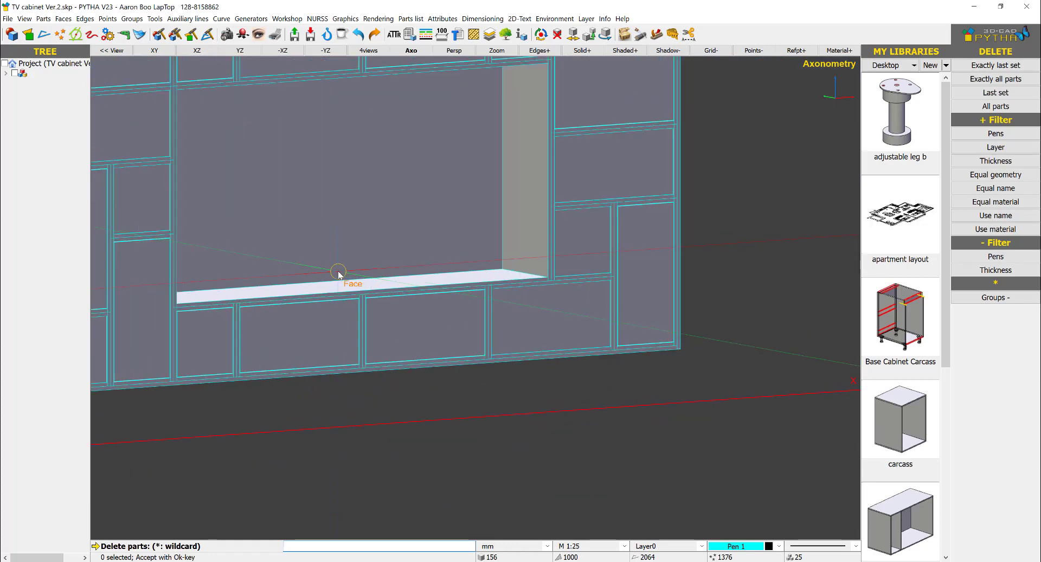
{"action": "scroll", "coordinate": [338, 274], "scroll_direction": "down", "scroll_amount": 5}
{"action": "right_click", "coordinate": [530, 251]}
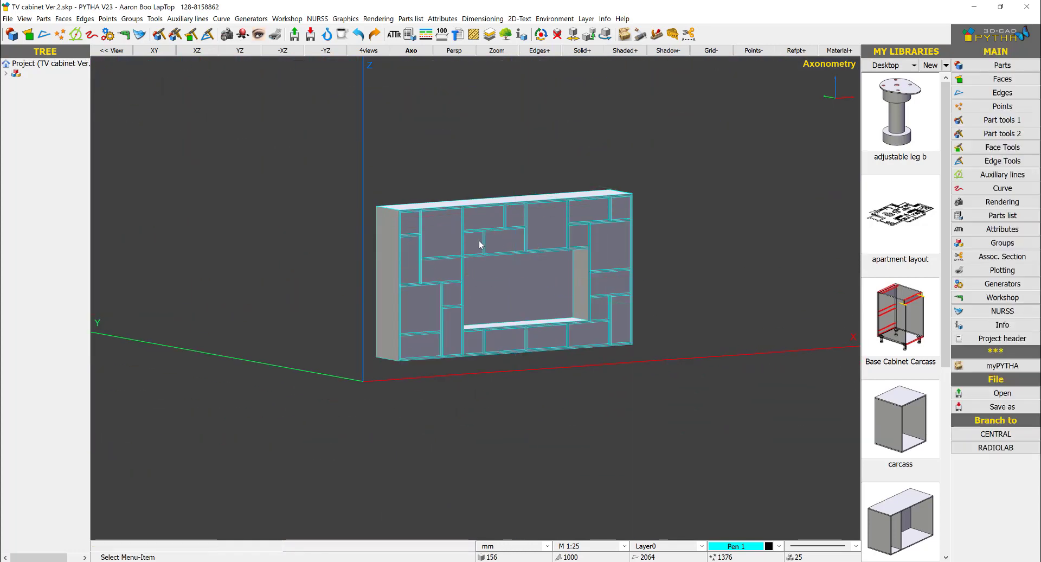
Step: Expand the imported model's group in the project tree to examine its parts, and collapse it again
{"action": "middle_click_drag", "start_coordinate": [493, 246], "coordinate": [509, 261]}
{"action": "scroll", "coordinate": [509, 261], "scroll_direction": "up", "scroll_amount": 1}
{"action": "left_click", "coordinate": [6, 75]}
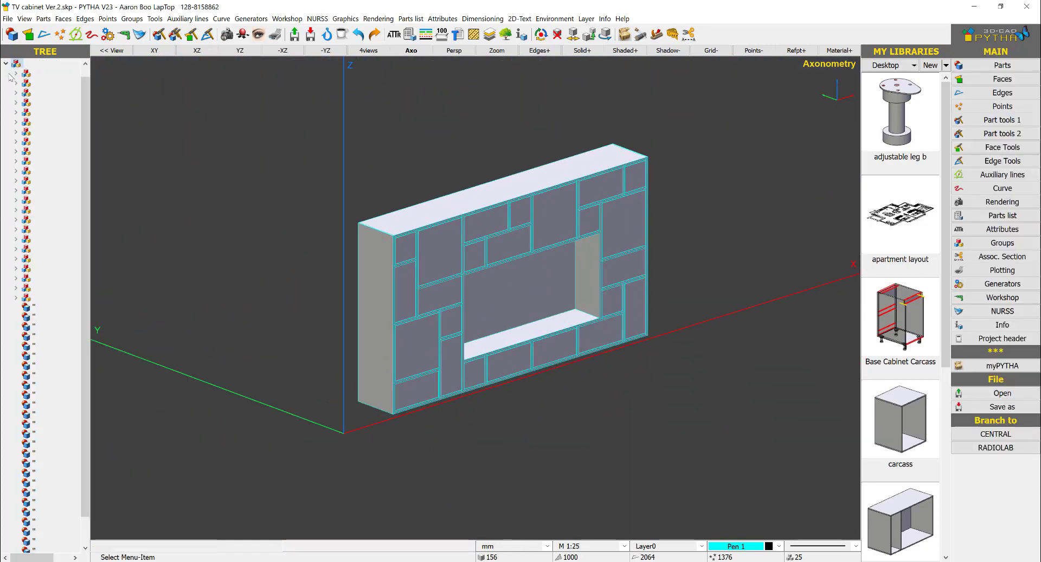
{"action": "left_click", "coordinate": [6, 64]}
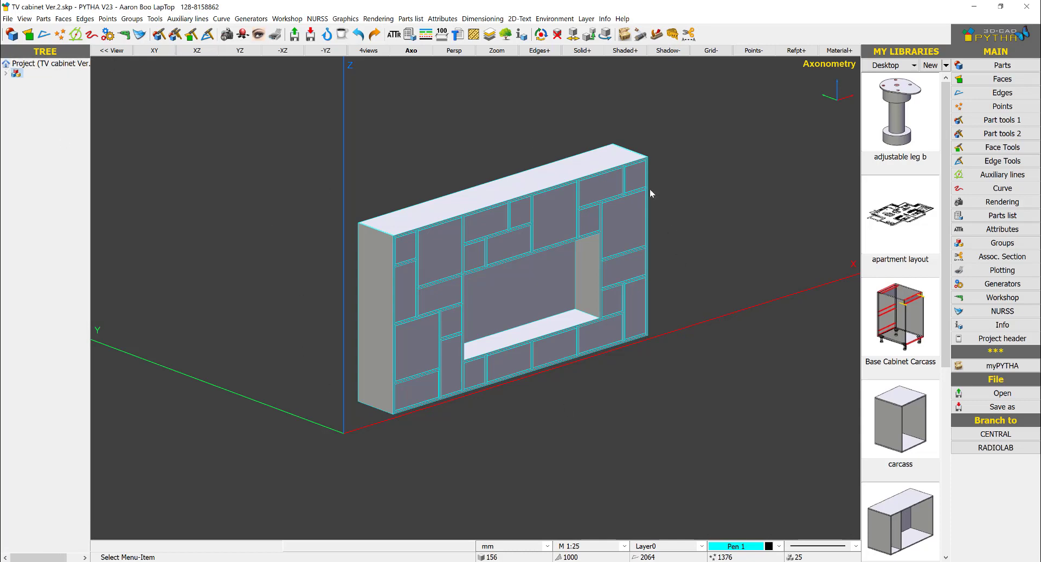
Step: Explode all the cabinet parts by 250 %
{"action": "right_click", "coordinate": [714, 149]}
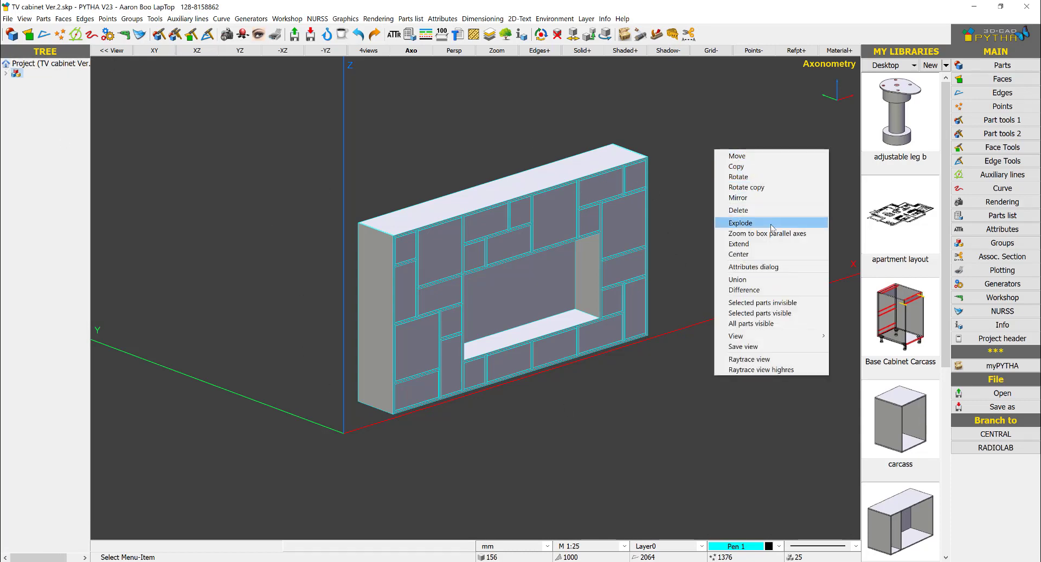
{"action": "left_click", "coordinate": [754, 222]}
{"action": "left_click_drag", "start_coordinate": [748, 115], "coordinate": [230, 473]}
{"action": "right_click", "coordinate": [304, 212]}
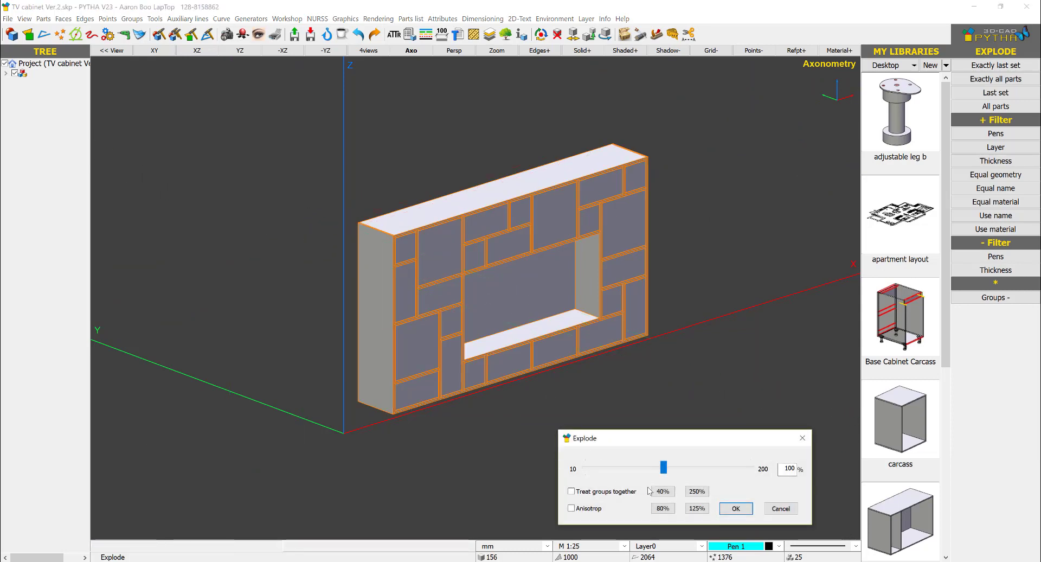
{"action": "left_click", "coordinate": [697, 491]}
{"action": "right_click", "coordinate": [597, 302]}
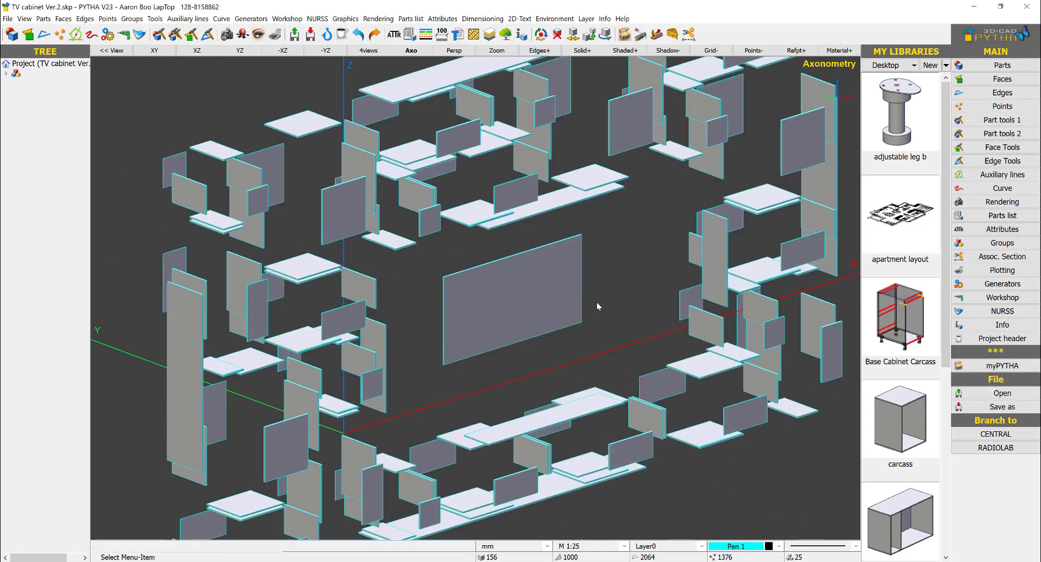
{"action": "middle_click_drag", "start_coordinate": [565, 295], "coordinate": [455, 212]}
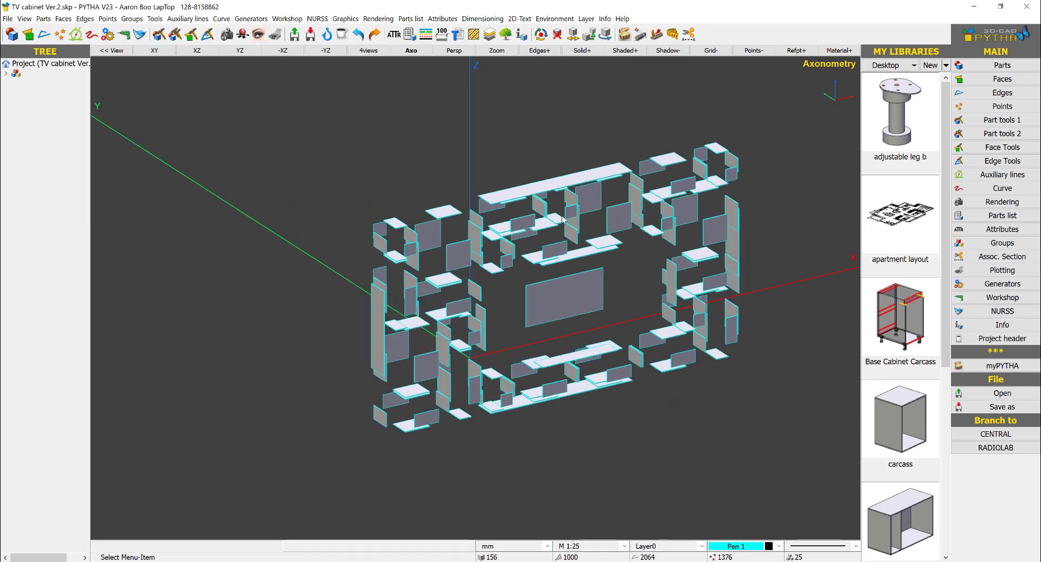
{"action": "right_click", "coordinate": [546, 118]}
{"action": "left_click", "coordinate": [564, 183]}
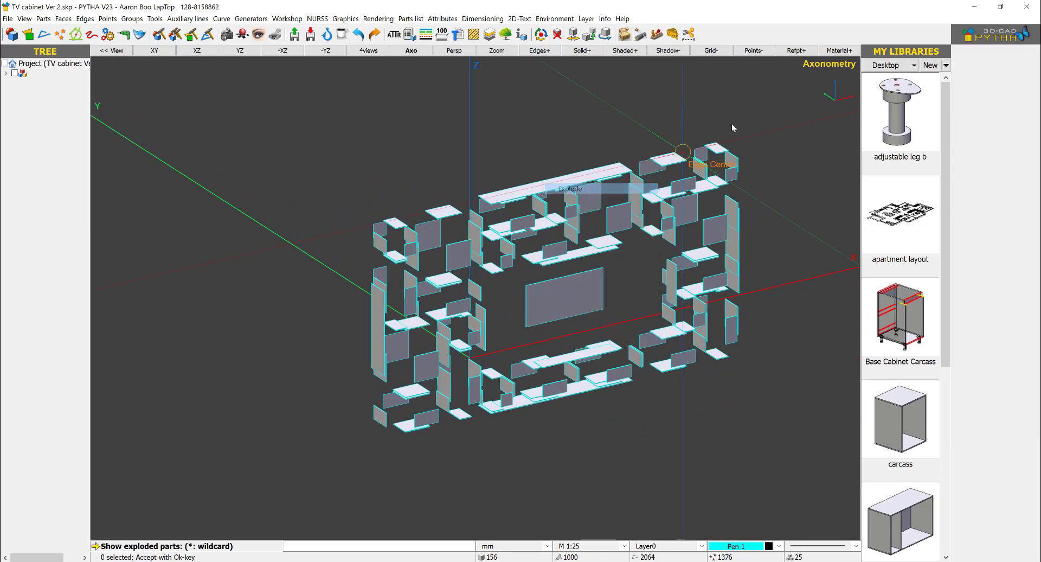
{"action": "left_click_drag", "start_coordinate": [420, 309], "coordinate": [258, 481]}
{"action": "right_click", "coordinate": [319, 389]}
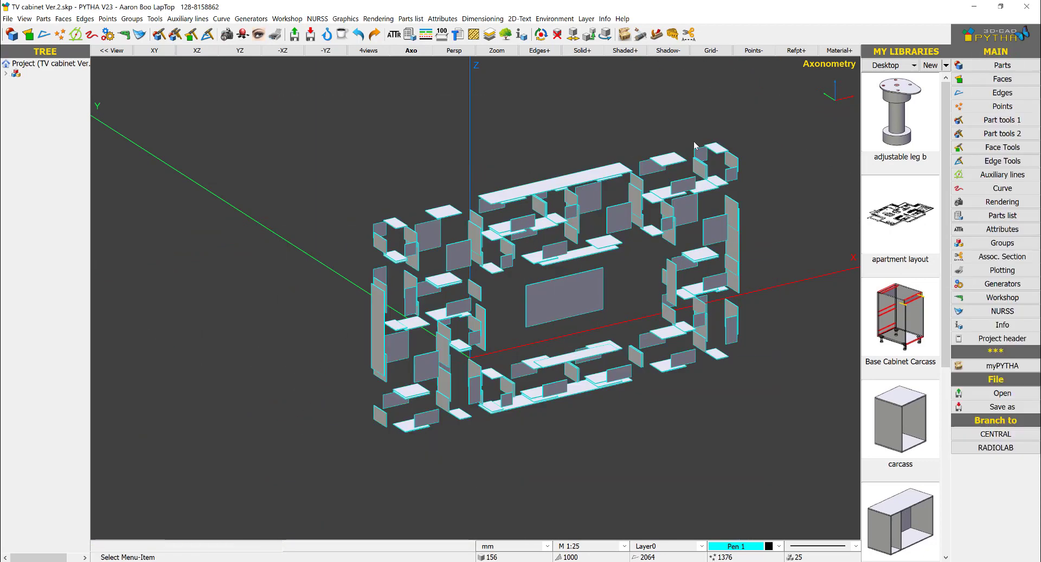
Step: Bring all the exploded cabinet parts back together into the assembled cabinet with the Explode command
{"action": "right_click", "coordinate": [694, 126]}
{"action": "left_click", "coordinate": [721, 196]}
{"action": "left_click_drag", "start_coordinate": [780, 116], "coordinate": [297, 477]}
{"action": "right_click", "coordinate": [323, 397]}
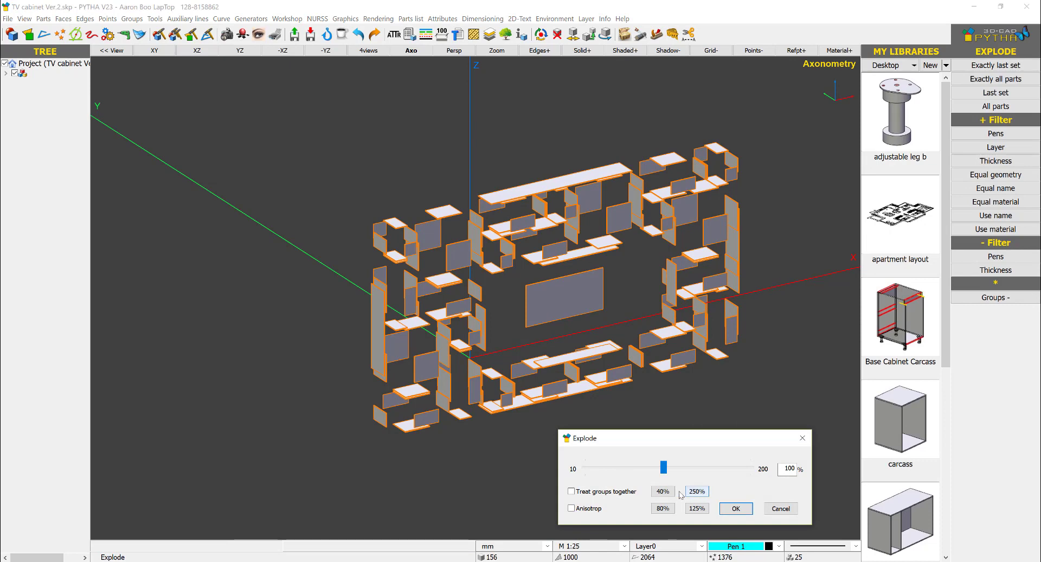
{"action": "key", "text": "Escape"}
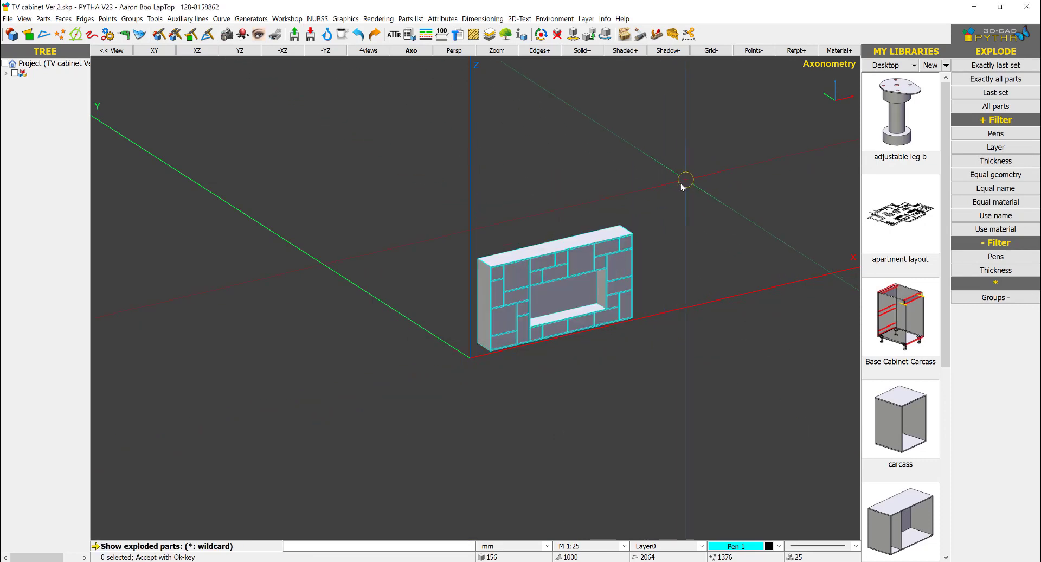
Step: Explode the whole cabinet by 250 % with groups treated together, and end the Explode command
{"action": "left_click_drag", "start_coordinate": [698, 170], "coordinate": [333, 457]}
{"action": "right_click", "coordinate": [406, 288]}
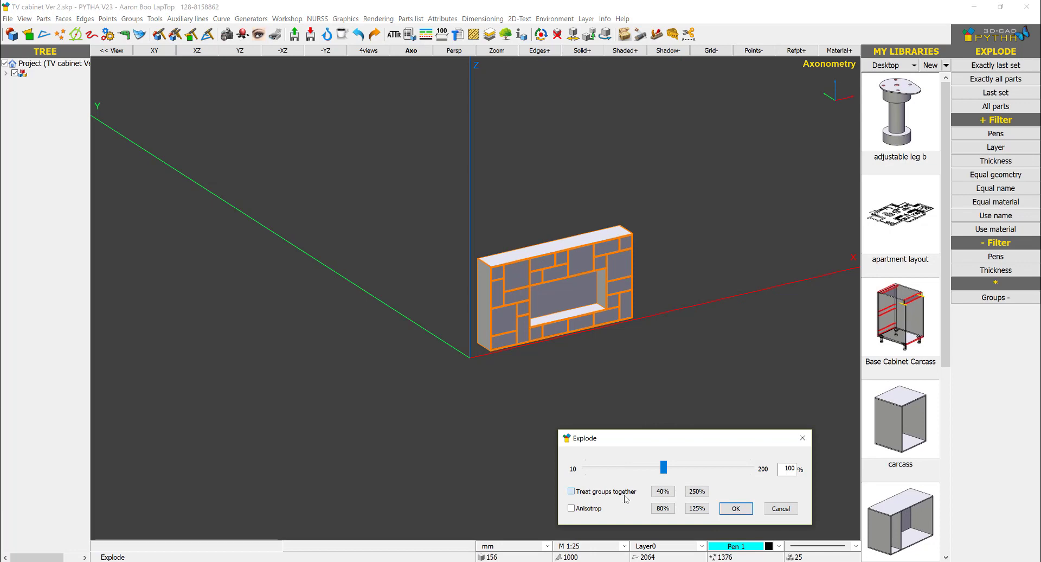
{"action": "left_click", "coordinate": [693, 492]}
{"action": "right_click", "coordinate": [651, 288]}
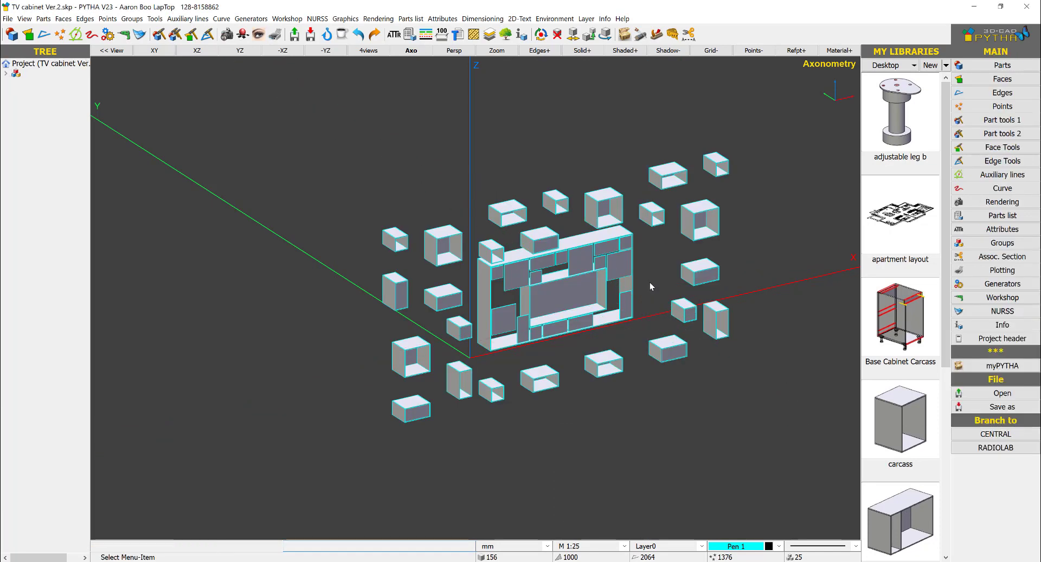
Step: Examine the exploded box groups, the front panels and the TV niche from several angles and distances
{"action": "middle_click_drag", "start_coordinate": [650, 286], "coordinate": [718, 245]}
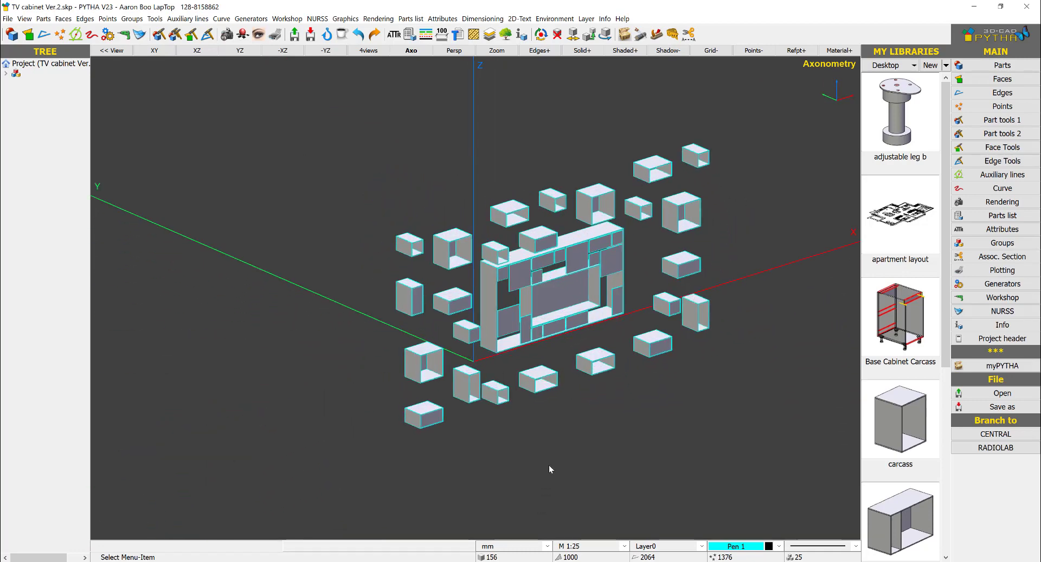
{"action": "scroll", "coordinate": [533, 265], "scroll_direction": "up", "scroll_amount": 8}
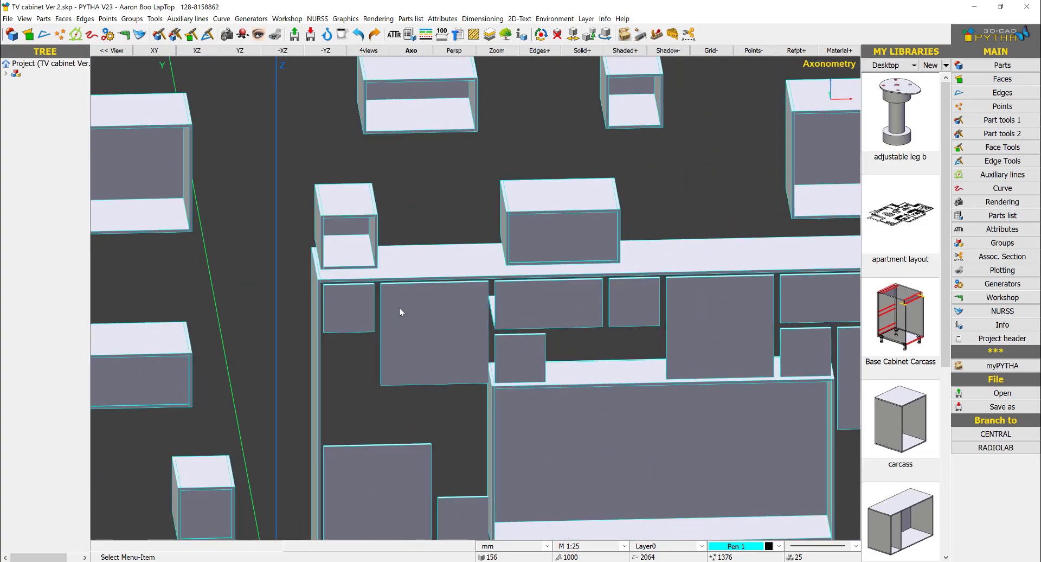
{"action": "middle_click_drag", "start_coordinate": [556, 222], "coordinate": [581, 225]}
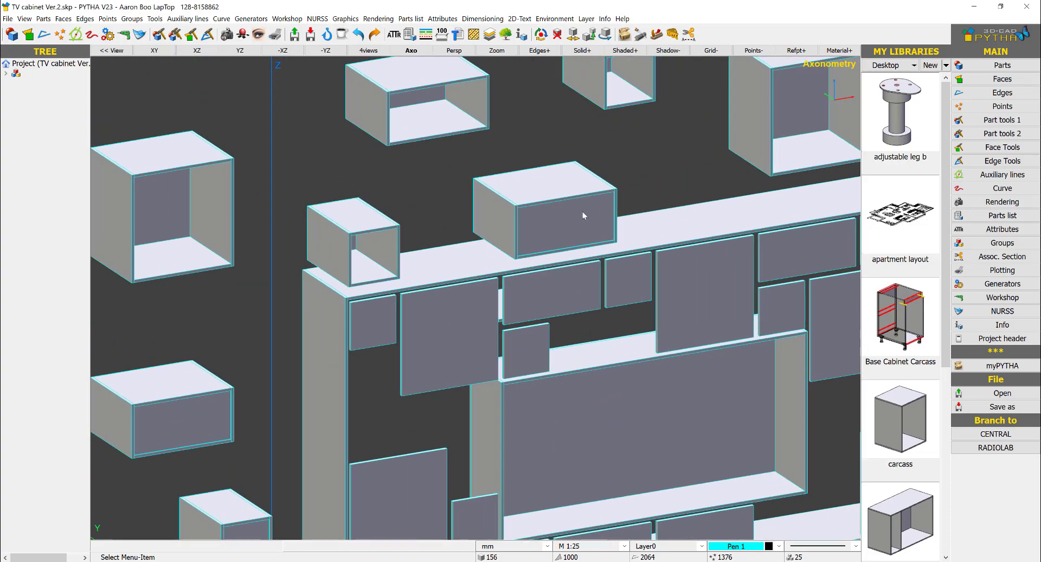
{"action": "scroll", "coordinate": [538, 221], "scroll_direction": "down", "scroll_amount": 4}
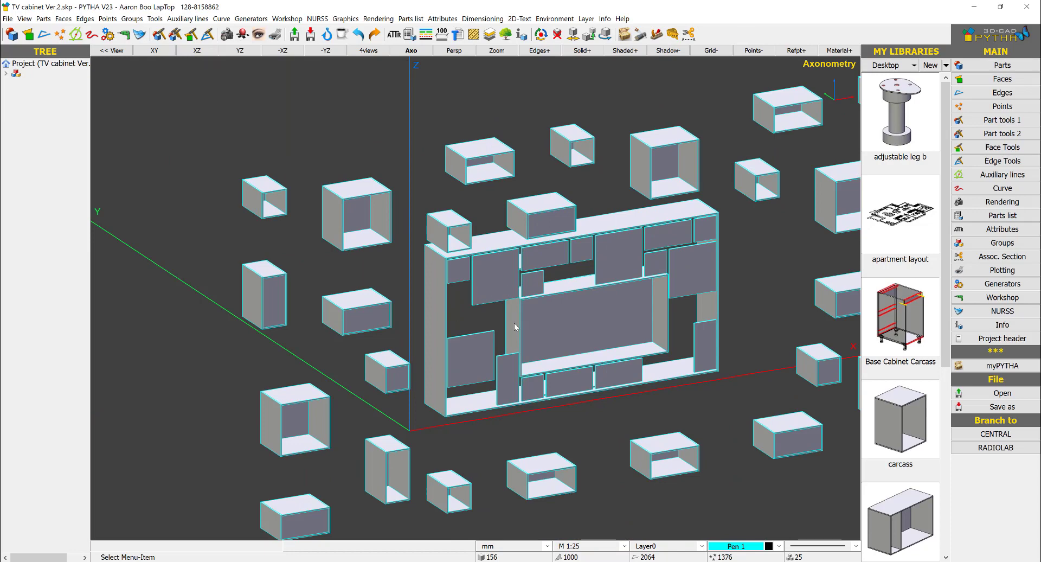
{"action": "middle_click_drag", "start_coordinate": [523, 324], "coordinate": [441, 315]}
{"action": "scroll", "coordinate": [441, 315], "scroll_direction": "down", "scroll_amount": 2}
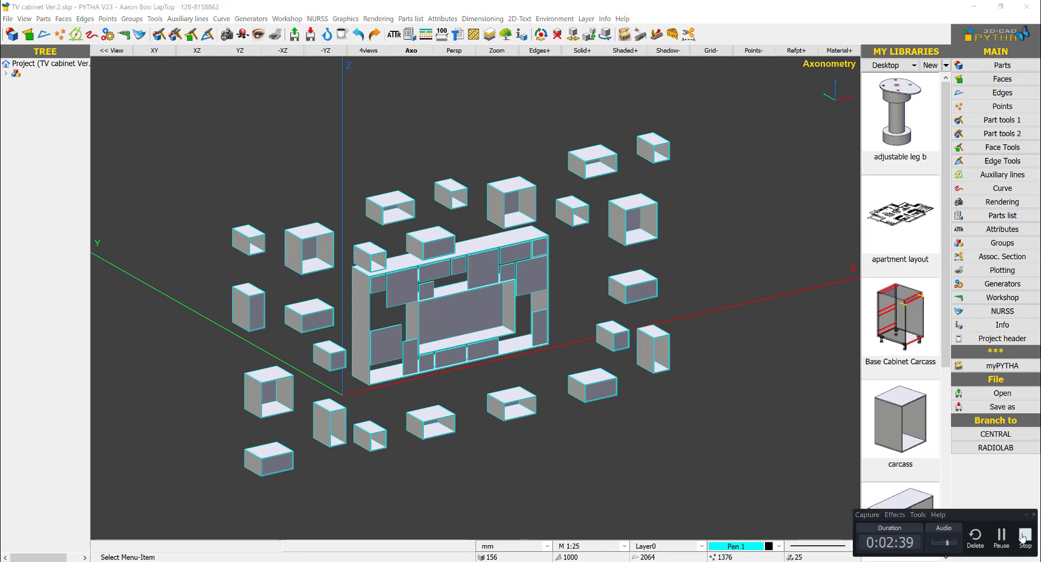
{"action": "middle_click_drag", "start_coordinate": [587, 372], "coordinate": [513, 290]}
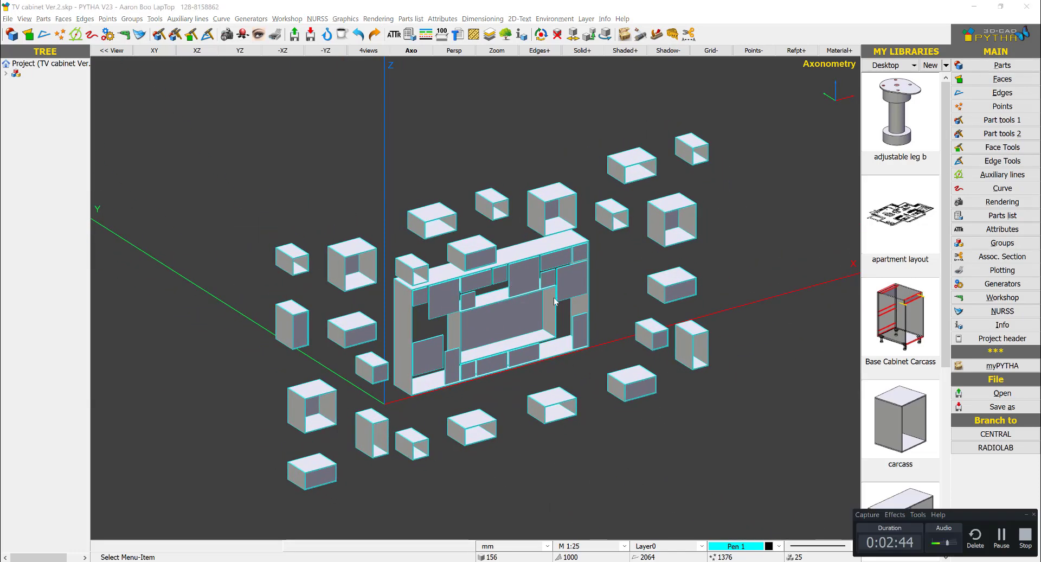
Step: Switch to the SketchUp model in the browser to view the original cabinet's materials, and return to PYTHA
{"action": "mouse_move", "coordinate": [127, 561]}
{"action": "left_click", "coordinate": [127, 534]}
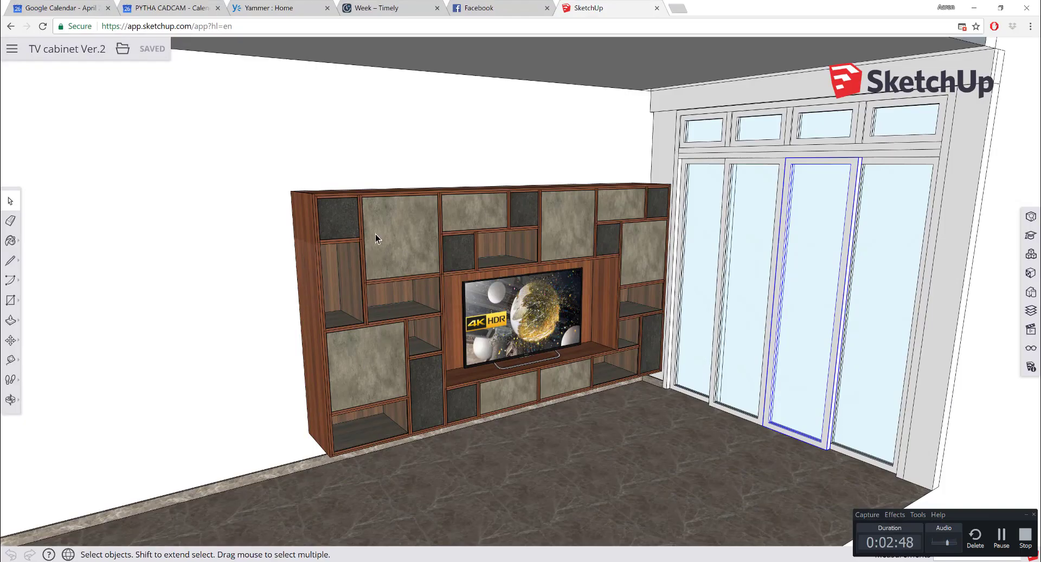
{"action": "left_click", "coordinate": [974, 8]}
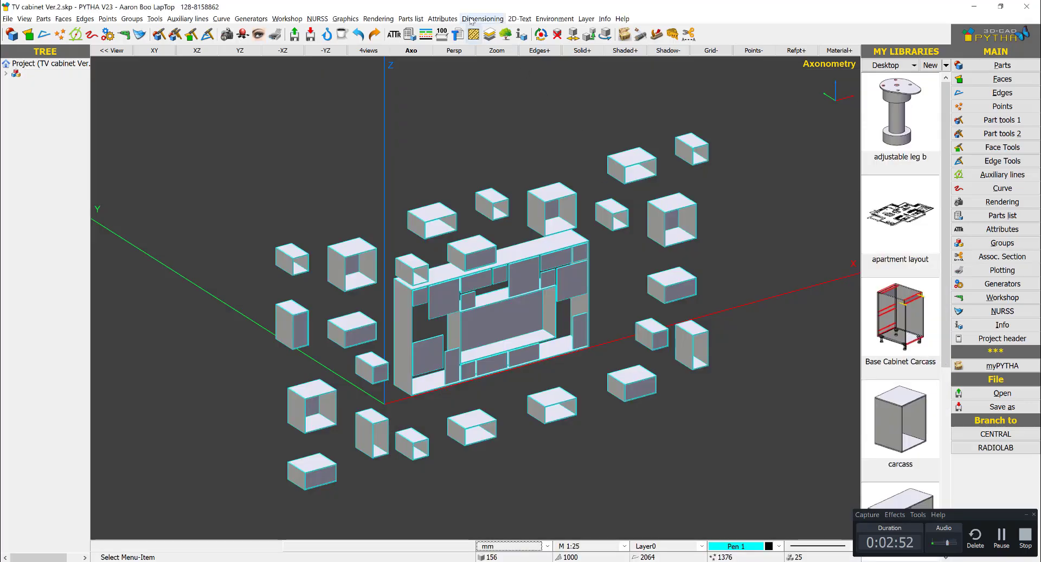
Step: Open the material palette and enable the birds-eye_Maple rendering material for the Plywood entry
{"action": "left_click", "coordinate": [443, 19]}
{"action": "left_click", "coordinate": [418, 108]}
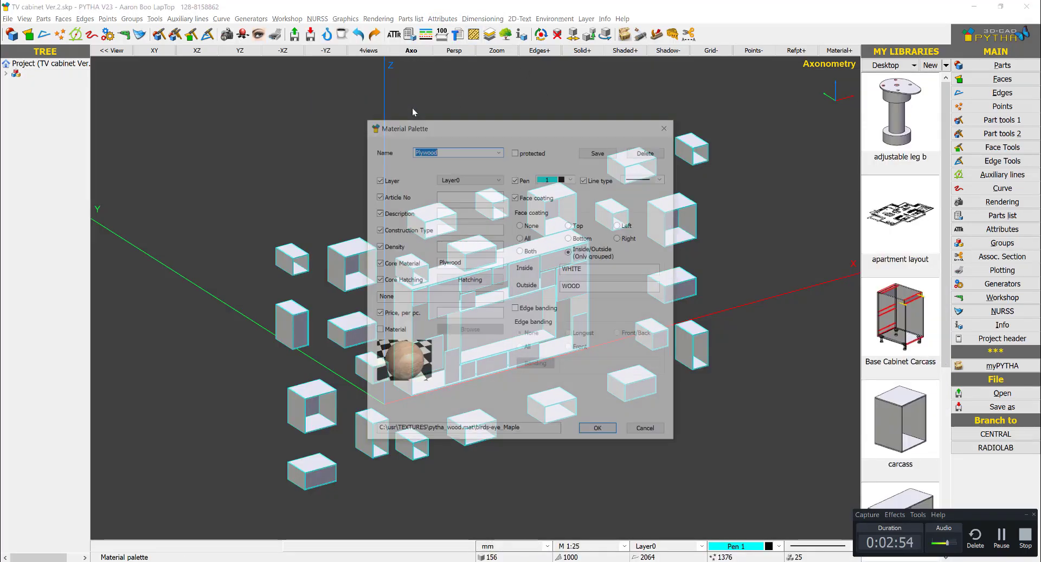
{"action": "left_click", "coordinate": [498, 151]}
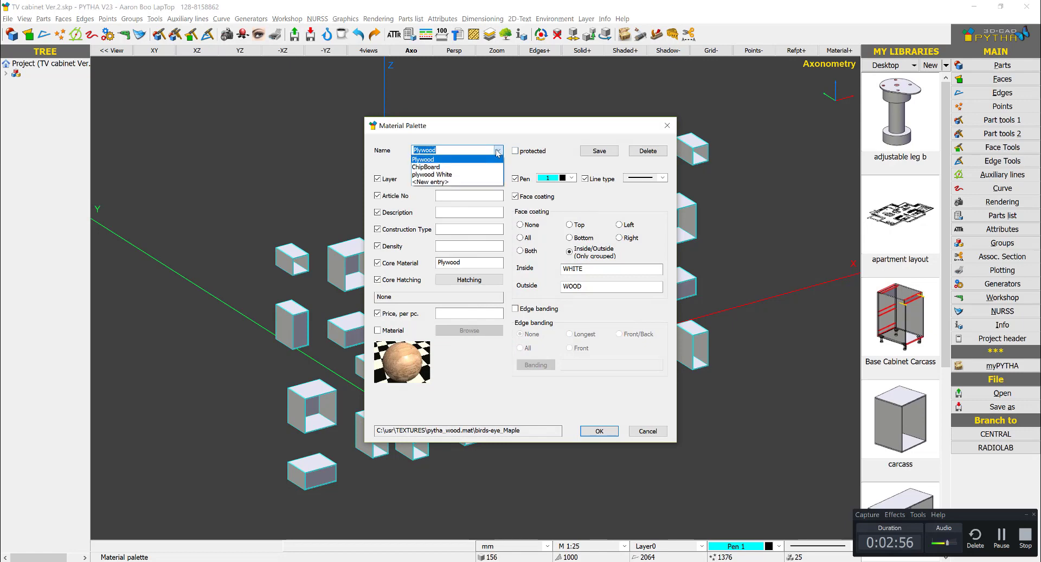
{"action": "left_click", "coordinate": [498, 152]}
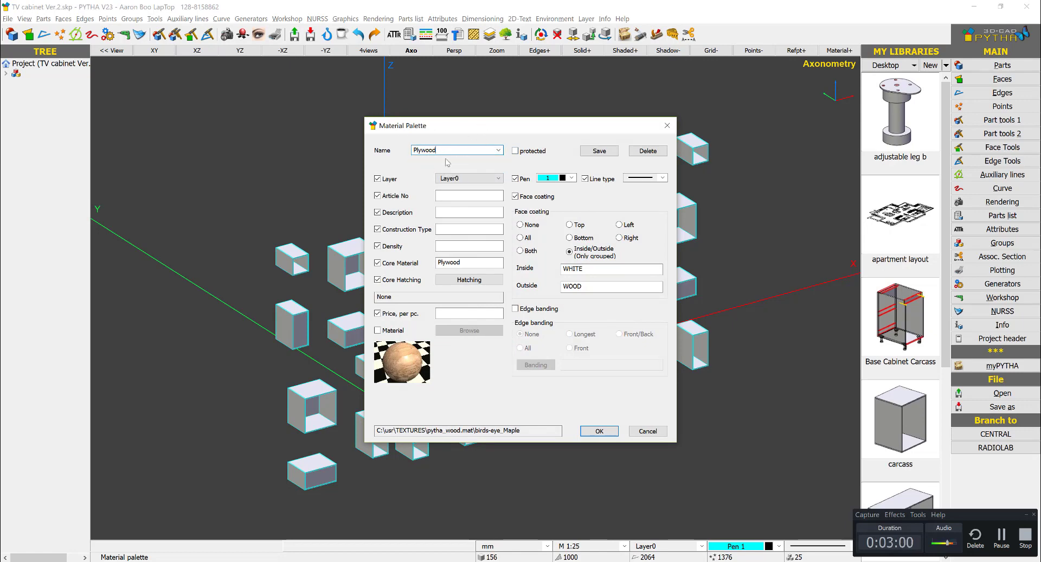
{"action": "left_click", "coordinate": [378, 330]}
{"action": "left_click", "coordinate": [469, 330]}
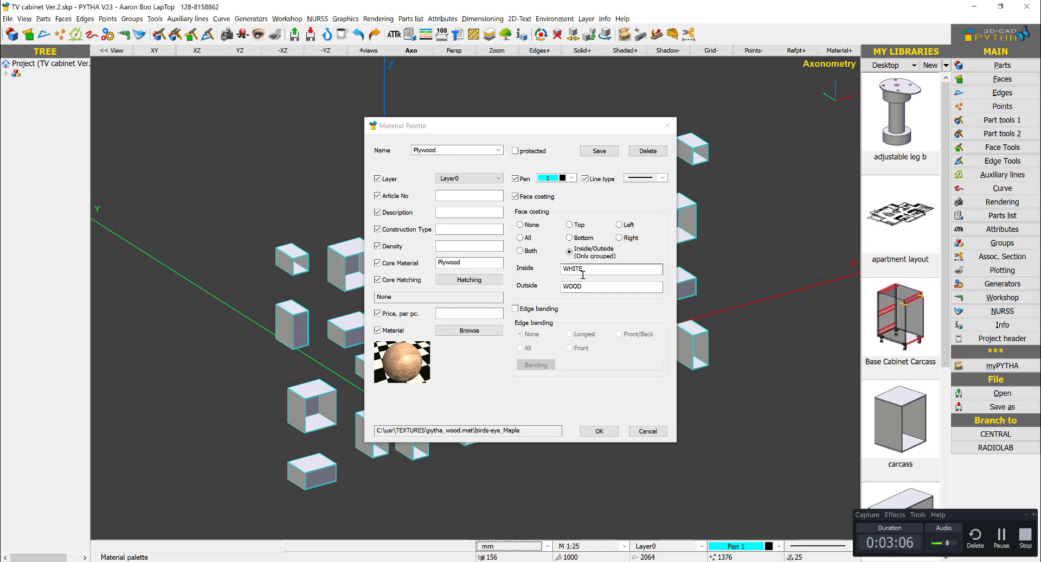
Step: Set the Plywood entry's inside coating to PVC, clear the outside coating, and save the changed palette file
{"action": "left_click_drag", "start_coordinate": [602, 271], "coordinate": [558, 269]}
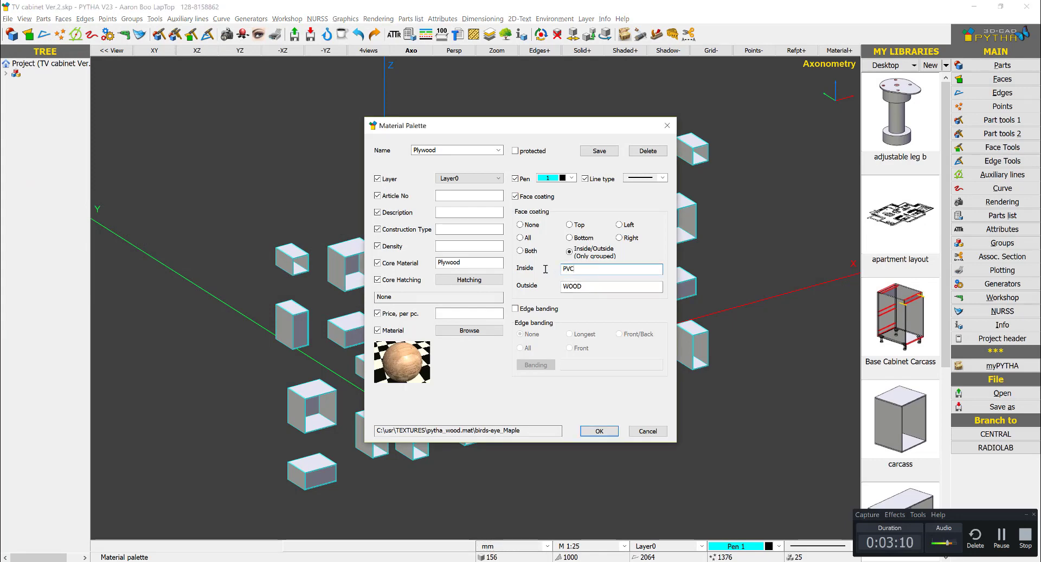
{"action": "left_click_drag", "start_coordinate": [602, 283], "coordinate": [560, 286]}
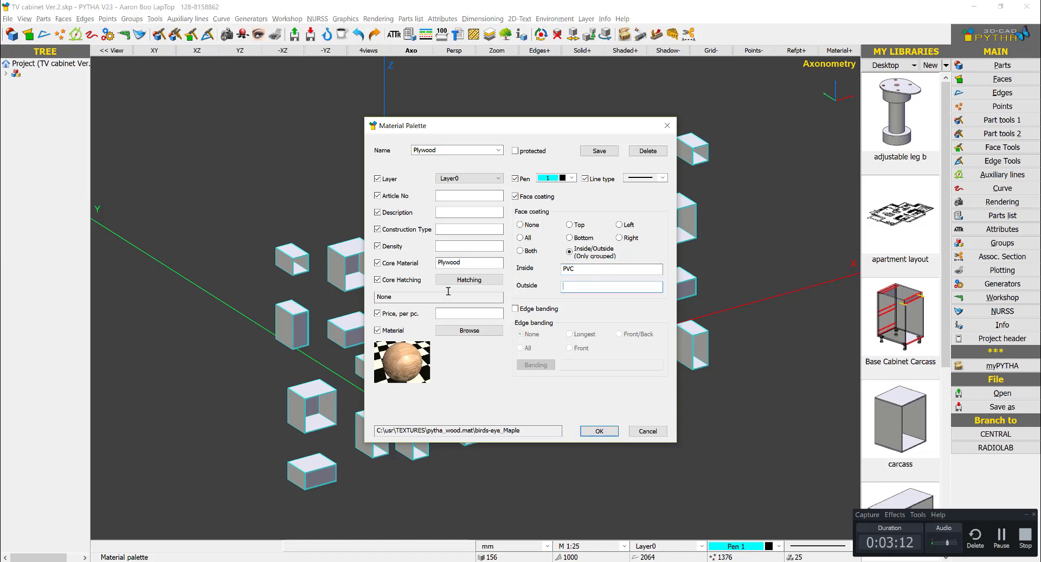
{"action": "left_click", "coordinate": [598, 431]}
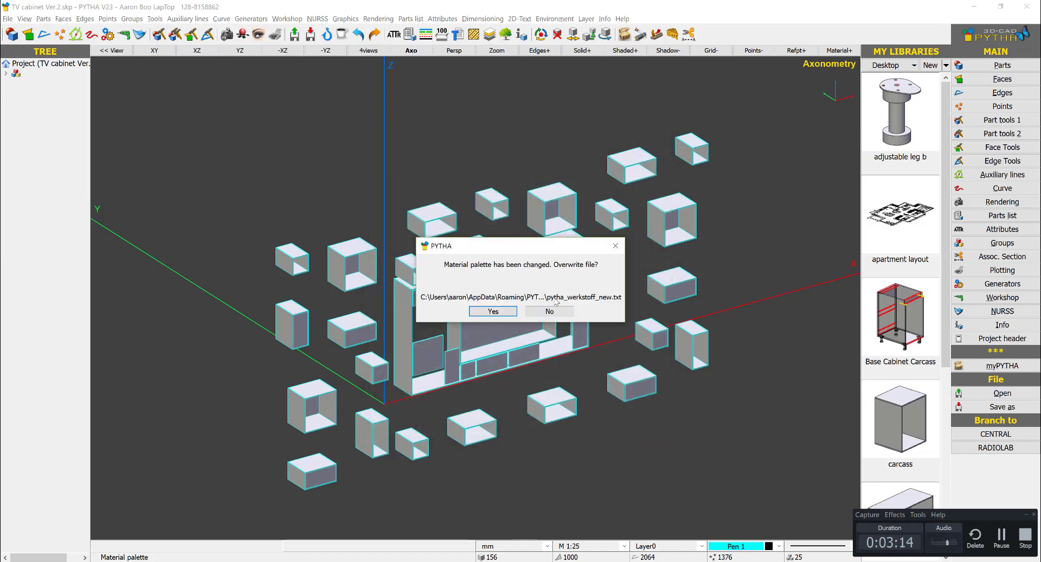
{"action": "left_click", "coordinate": [483, 313]}
Step: Apply the Plywood palette to all the exploded boxes surrounding the main cabinet frame
{"action": "middle_click_drag", "start_coordinate": [739, 285], "coordinate": [666, 250]}
{"action": "left_click_drag", "start_coordinate": [845, 93], "coordinate": [174, 255]}
{"action": "left_click_drag", "start_coordinate": [796, 263], "coordinate": [646, 493]}
{"action": "left_click_drag", "start_coordinate": [602, 405], "coordinate": [221, 511]}
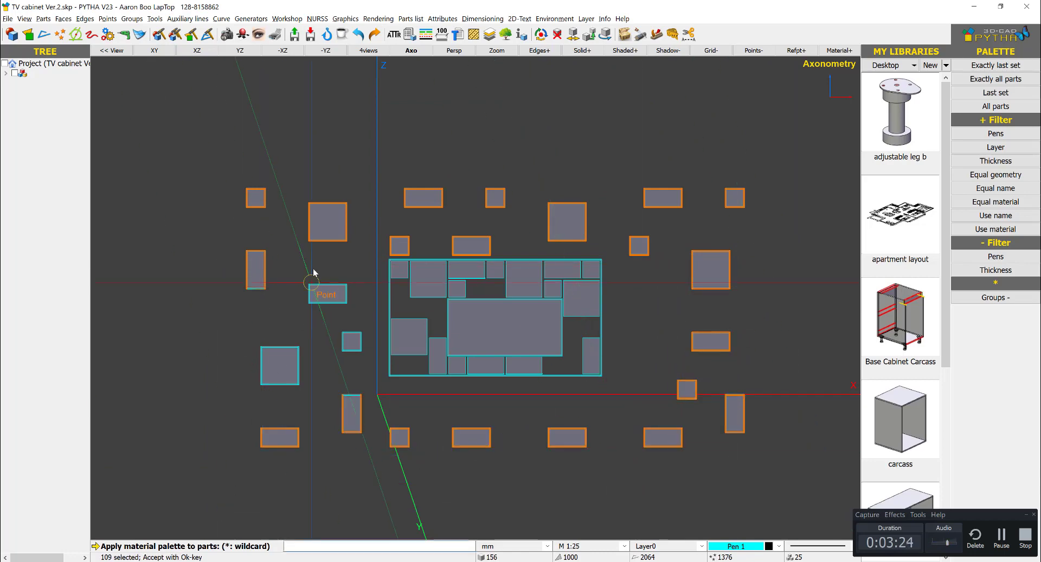
{"action": "left_click_drag", "start_coordinate": [366, 253], "coordinate": [128, 498]}
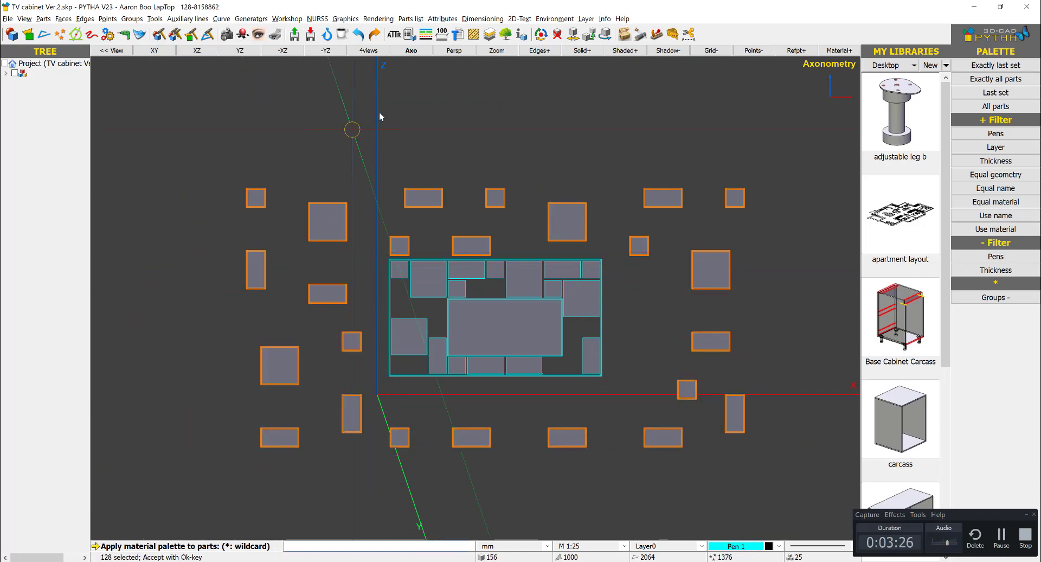
{"action": "middle_click_drag", "start_coordinate": [441, 161], "coordinate": [467, 141]}
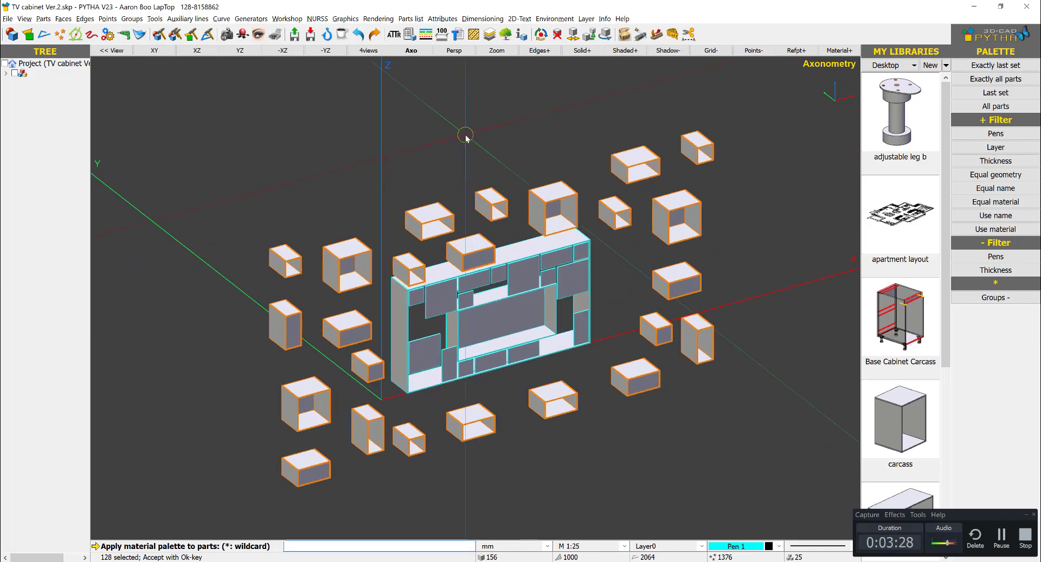
{"action": "right_click", "coordinate": [467, 140]}
Step: Create a new material palette entry named GLASS with GLASS as its core material
{"action": "right_click", "coordinate": [688, 247]}
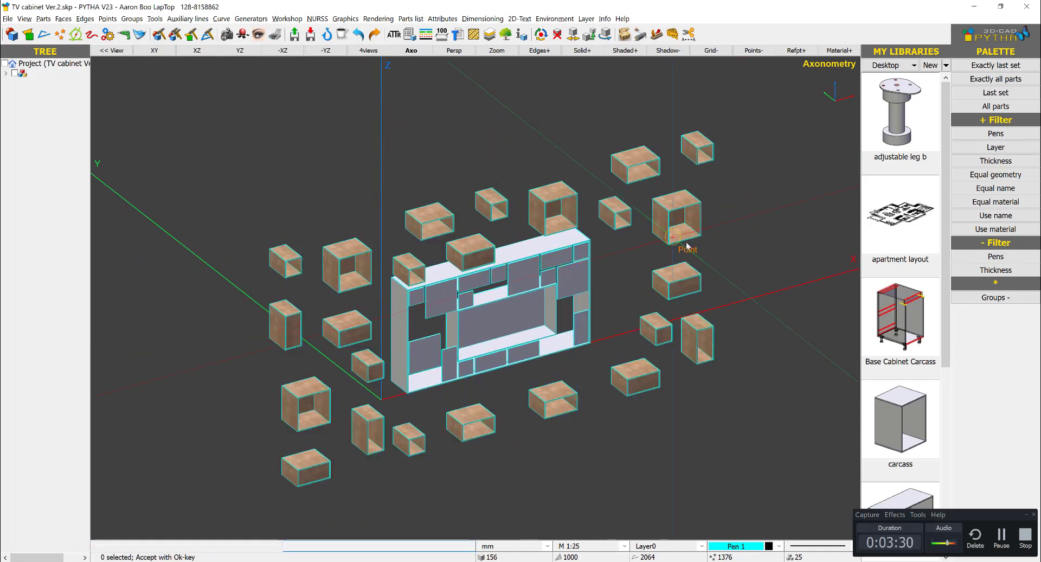
{"action": "left_click_drag", "start_coordinate": [637, 130], "coordinate": [722, 107]}
{"action": "left_click", "coordinate": [597, 134]}
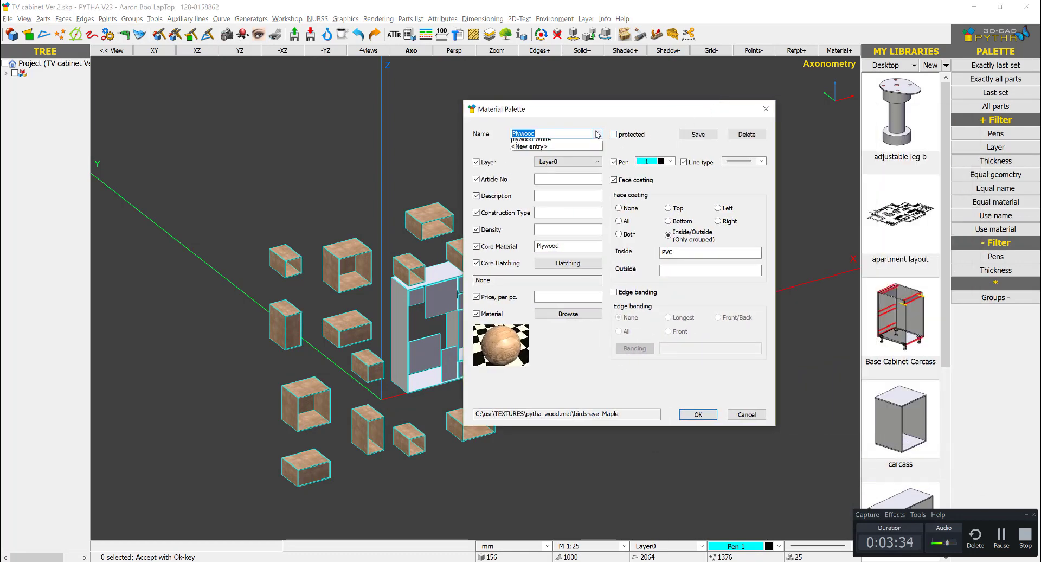
{"action": "left_click", "coordinate": [552, 166]}
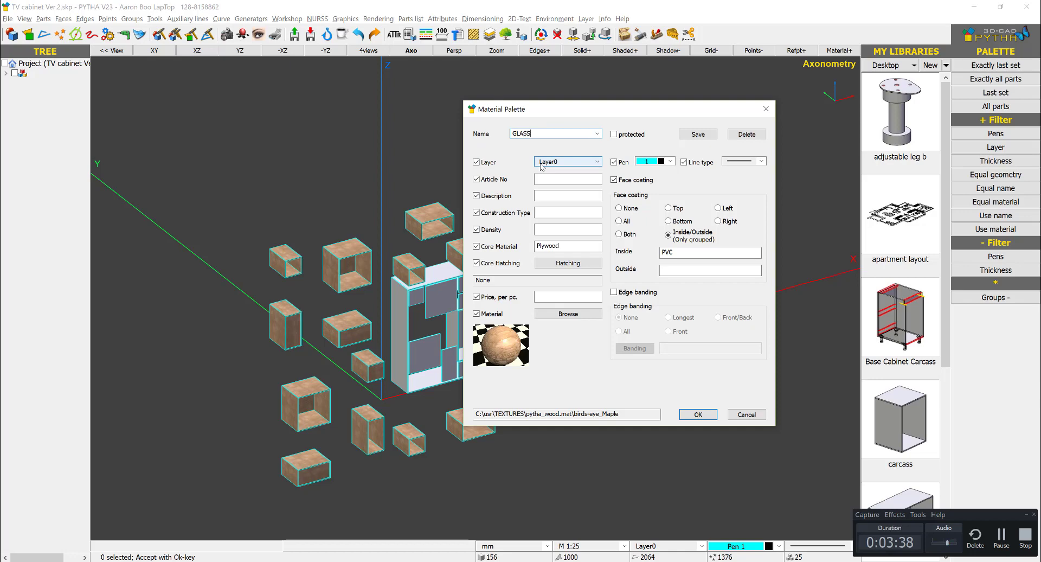
{"action": "left_click_drag", "start_coordinate": [564, 246], "coordinate": [387, 255]}
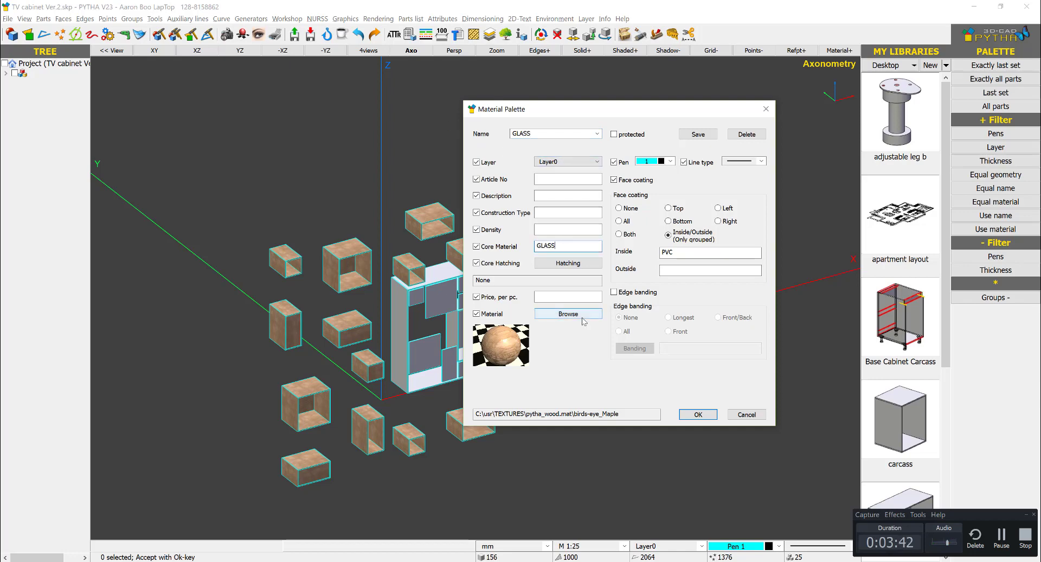
Step: Give the GLASS entry the Glass material from pytha_various without face coating, and save the changed palette file
{"action": "left_click", "coordinate": [566, 314]}
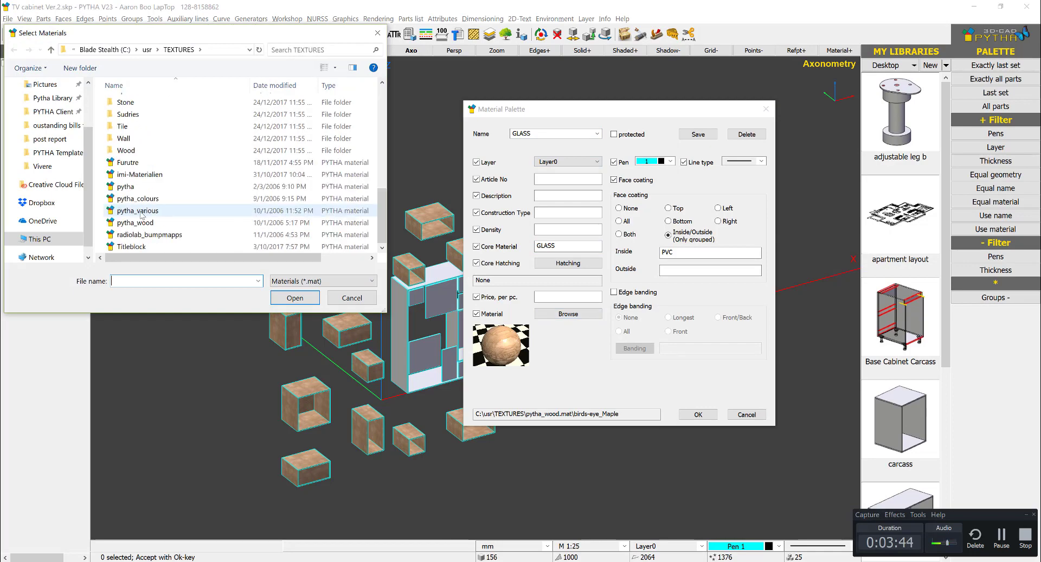
{"action": "double_click", "coordinate": [253, 211]}
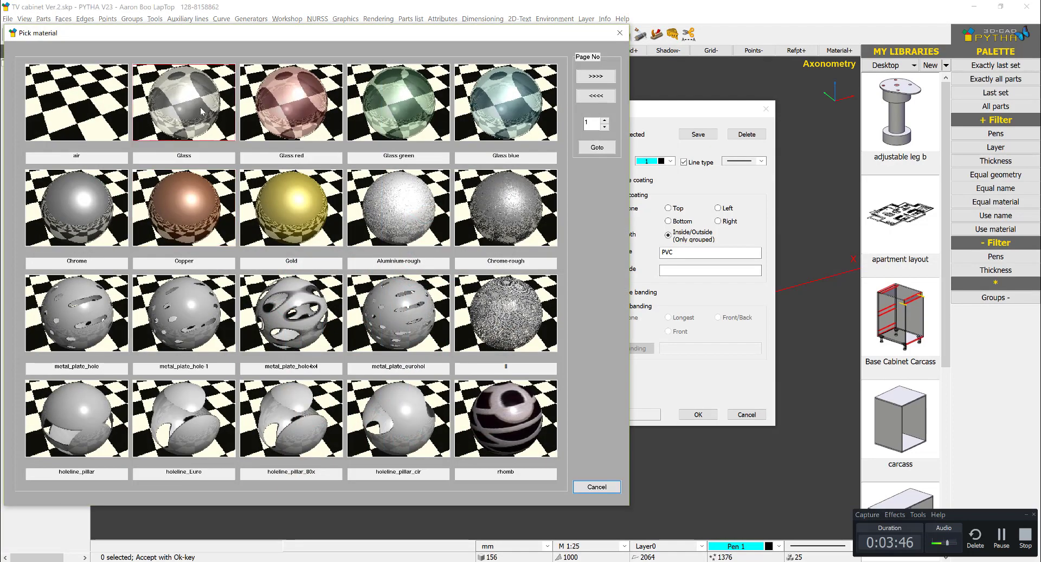
{"action": "left_click", "coordinate": [200, 103]}
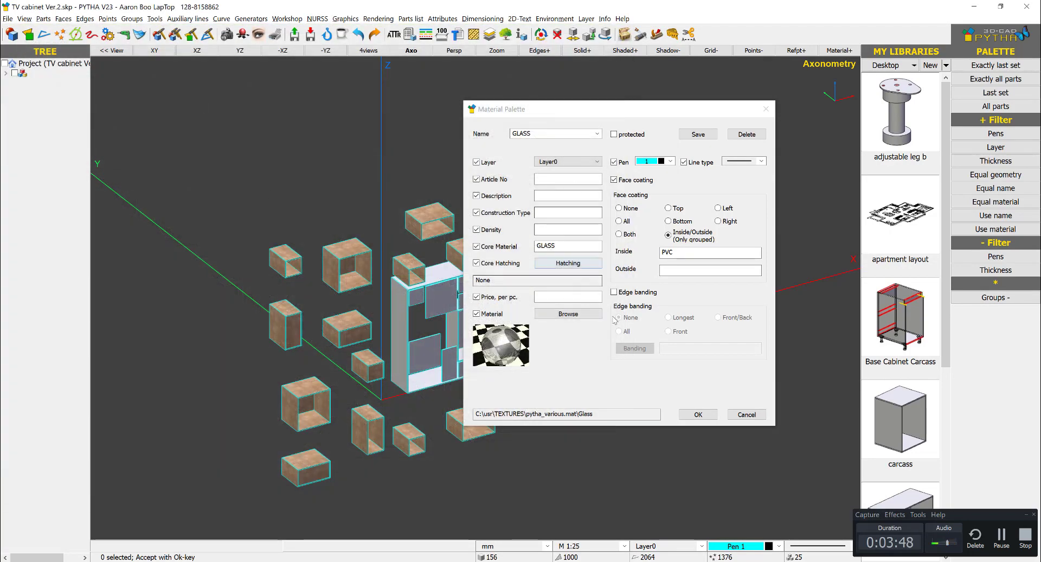
{"action": "left_click", "coordinate": [619, 208]}
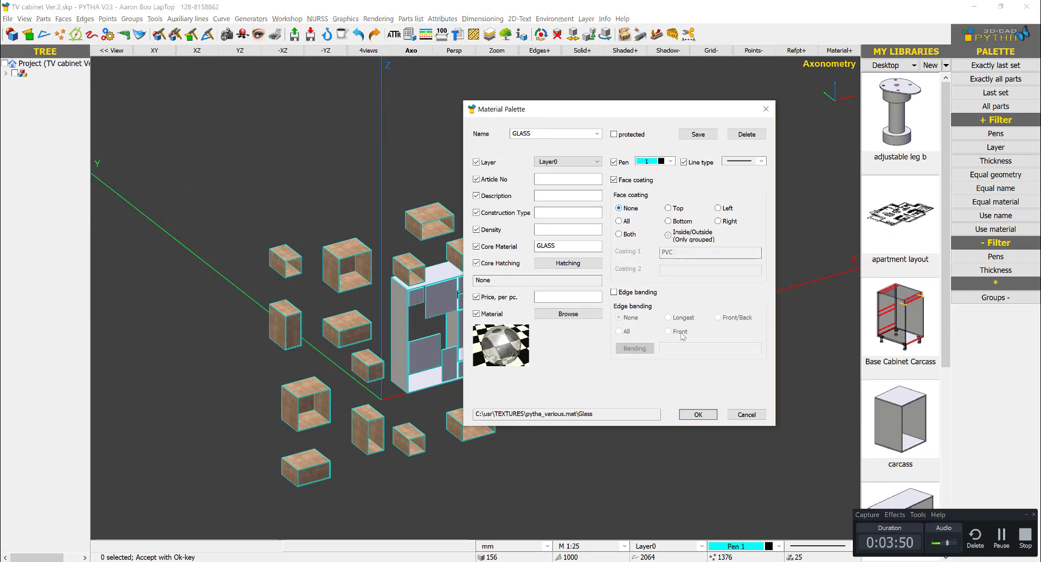
{"action": "left_click", "coordinate": [698, 414]}
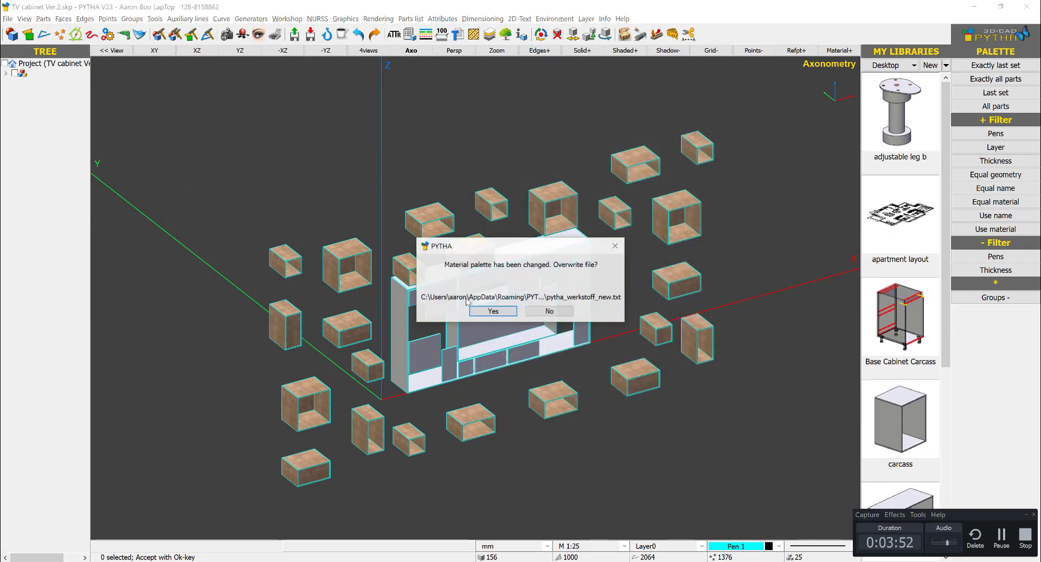
{"action": "left_click", "coordinate": [495, 313]}
{"action": "scroll", "coordinate": [504, 304], "scroll_direction": "up", "scroll_amount": 10}
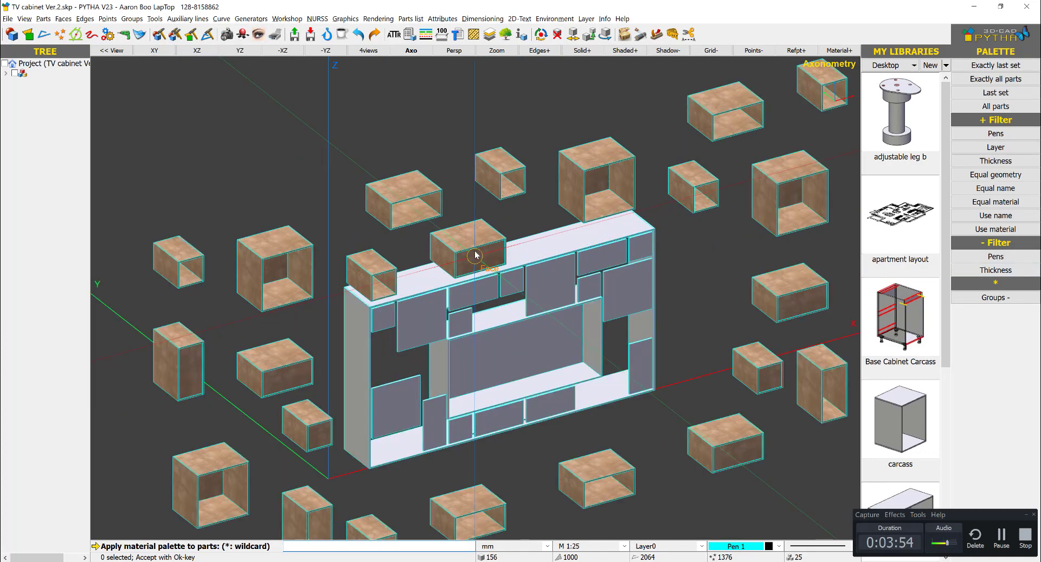
Step: Filter the parts by a thickness of 9 and apply the GLASS palette to them
{"action": "scroll", "coordinate": [554, 269], "scroll_direction": "down", "scroll_amount": 10}
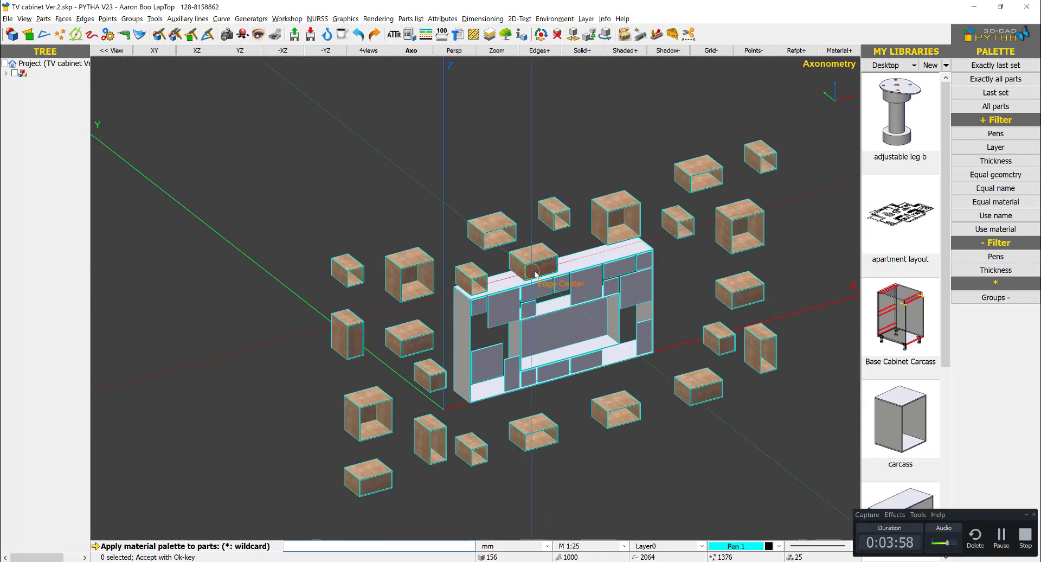
{"action": "scroll", "coordinate": [552, 270], "scroll_direction": "up", "scroll_amount": 5}
{"action": "scroll", "coordinate": [551, 270], "scroll_direction": "up", "scroll_amount": 3}
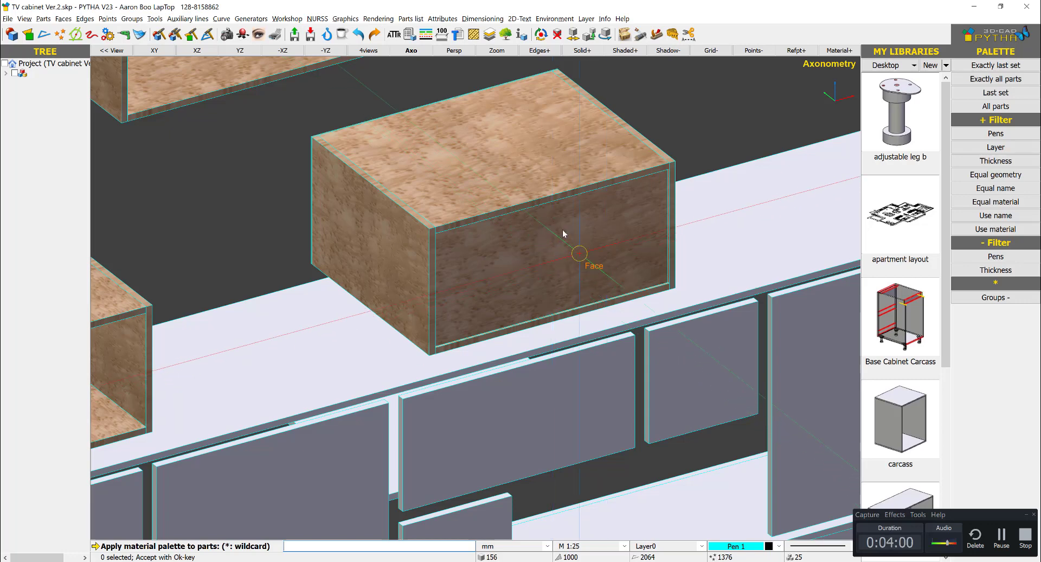
{"action": "left_click", "coordinate": [998, 161]}
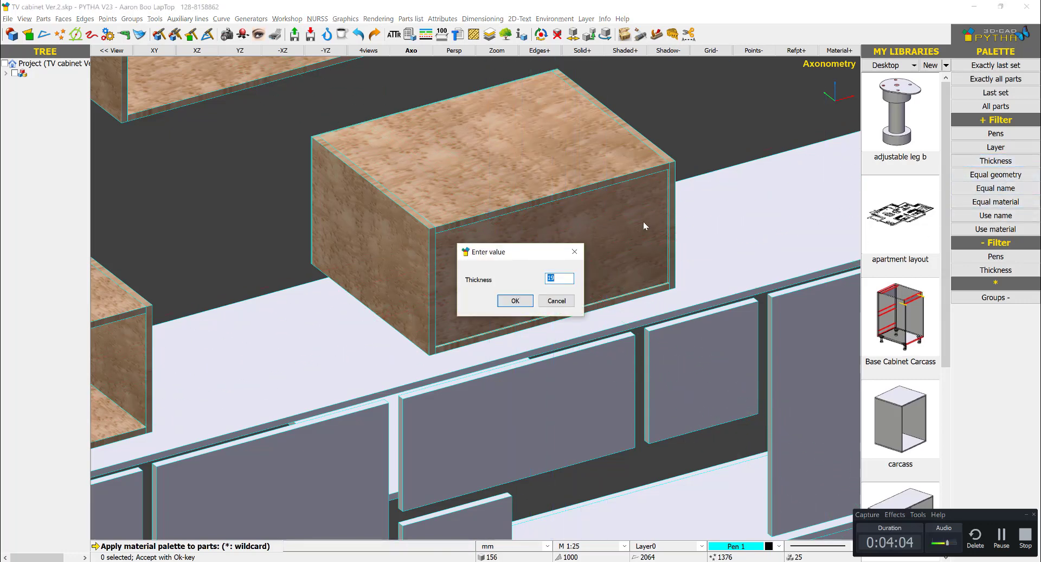
{"action": "type", "text": "1"}
{"action": "key", "text": "BackSpace"}
{"action": "type", "text": "9"}
{"action": "key", "text": "Return"}
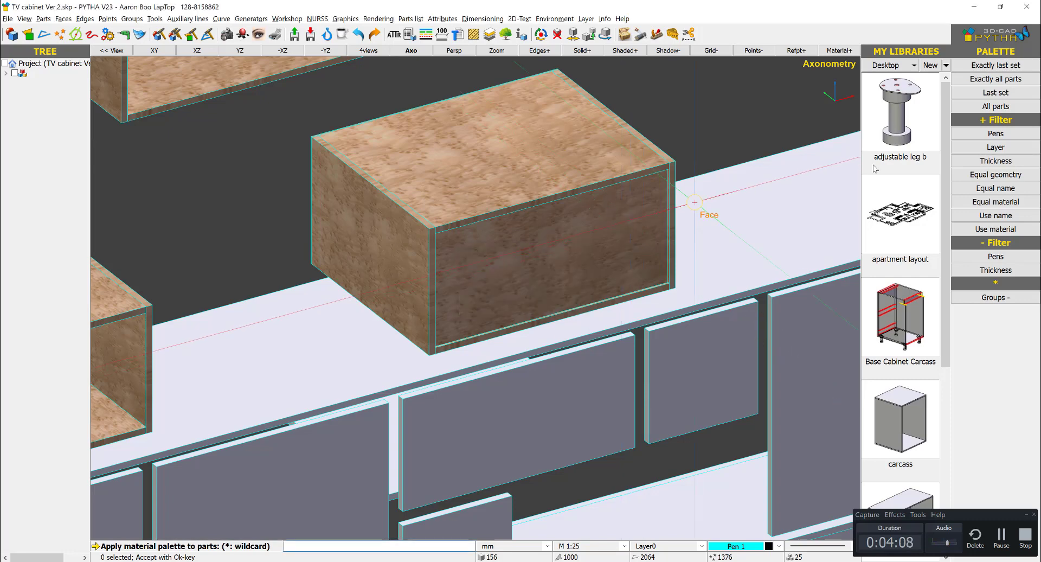
{"action": "left_click", "coordinate": [995, 161]}
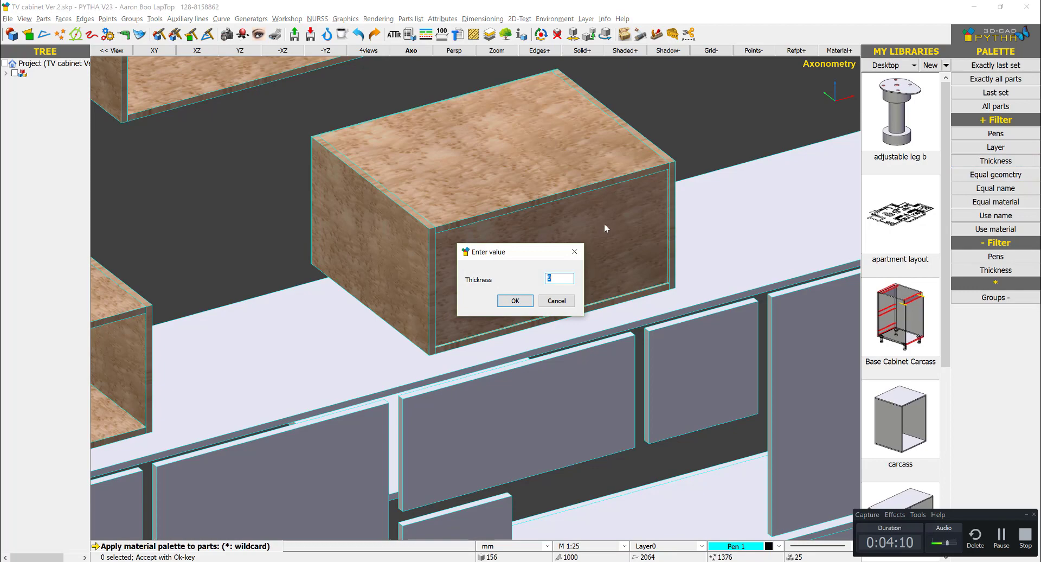
{"action": "key", "text": "Return"}
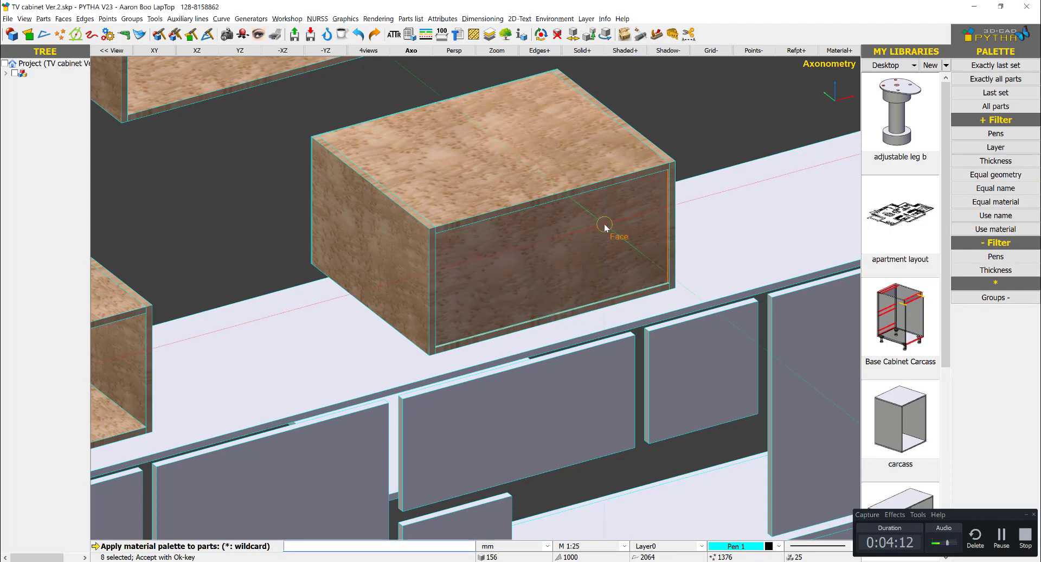
{"action": "scroll", "coordinate": [604, 228], "scroll_direction": "down", "scroll_amount": 6}
{"action": "right_click", "coordinate": [594, 188]}
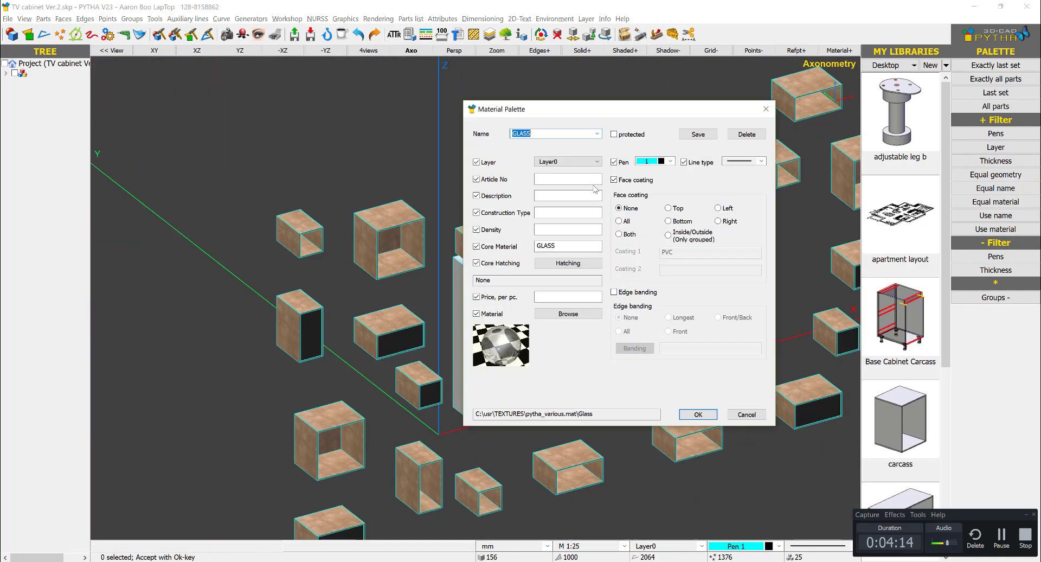
Step: Save the GLASS palette entry and end applying it to parts
{"action": "left_click", "coordinate": [697, 414]}
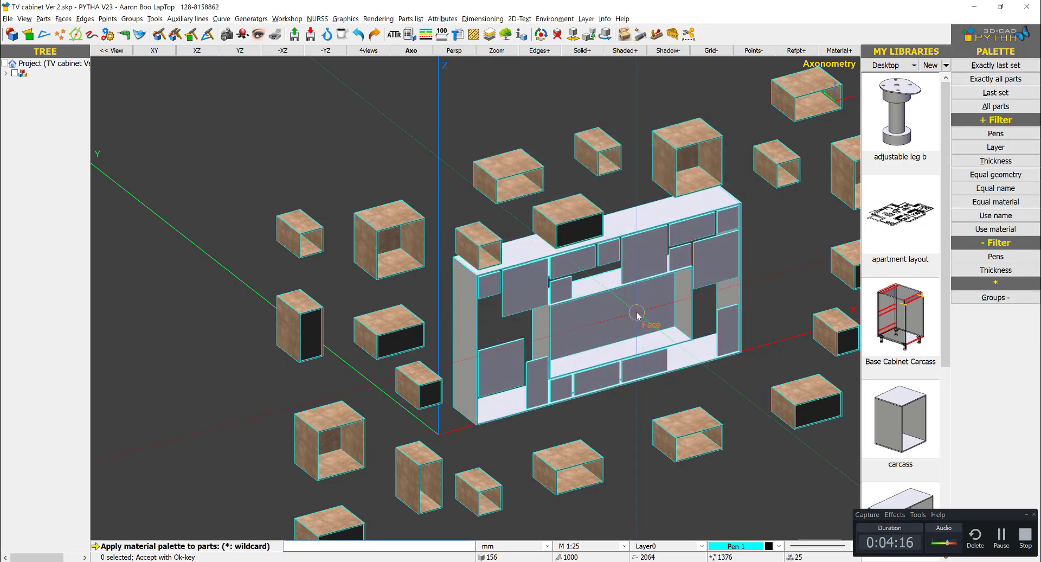
{"action": "right_click", "coordinate": [642, 316]}
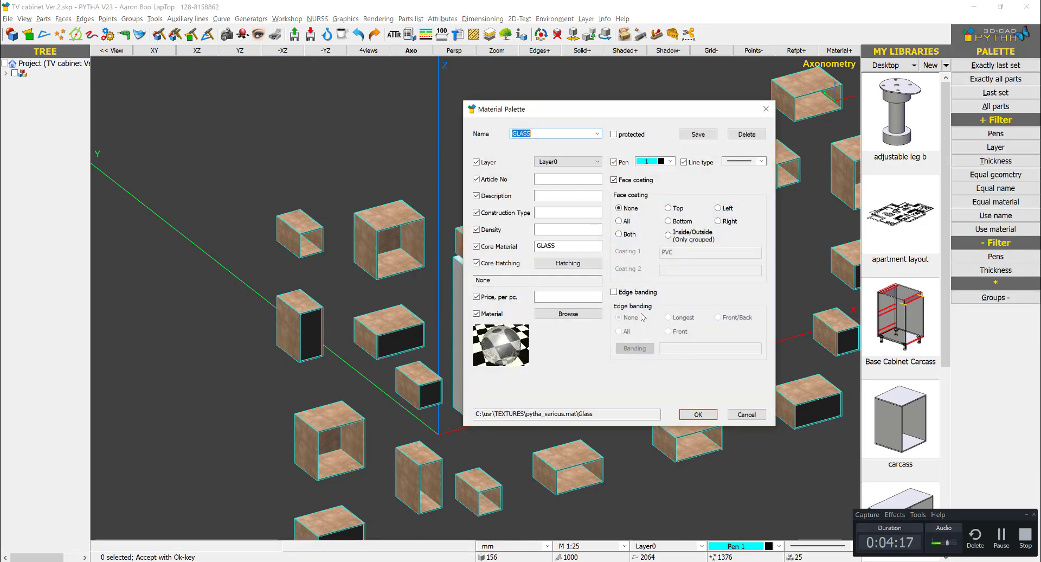
{"action": "left_click", "coordinate": [696, 138]}
{"action": "left_click", "coordinate": [740, 417]}
Step: Compare the exploded boxes with the original TV cabinet design in SketchUp to see which finishes they need
{"action": "scroll", "coordinate": [692, 331], "scroll_direction": "down", "scroll_amount": 2}
{"action": "middle_click_drag", "start_coordinate": [692, 331], "coordinate": [676, 247]}
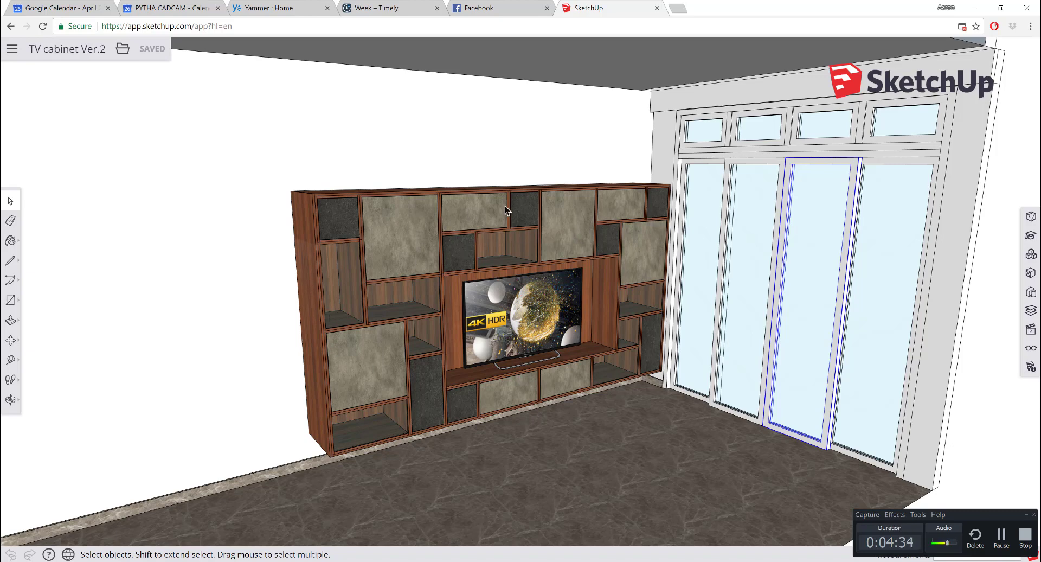
{"action": "left_click", "coordinate": [974, 8]}
{"action": "scroll", "coordinate": [528, 268], "scroll_direction": "up", "scroll_amount": 3}
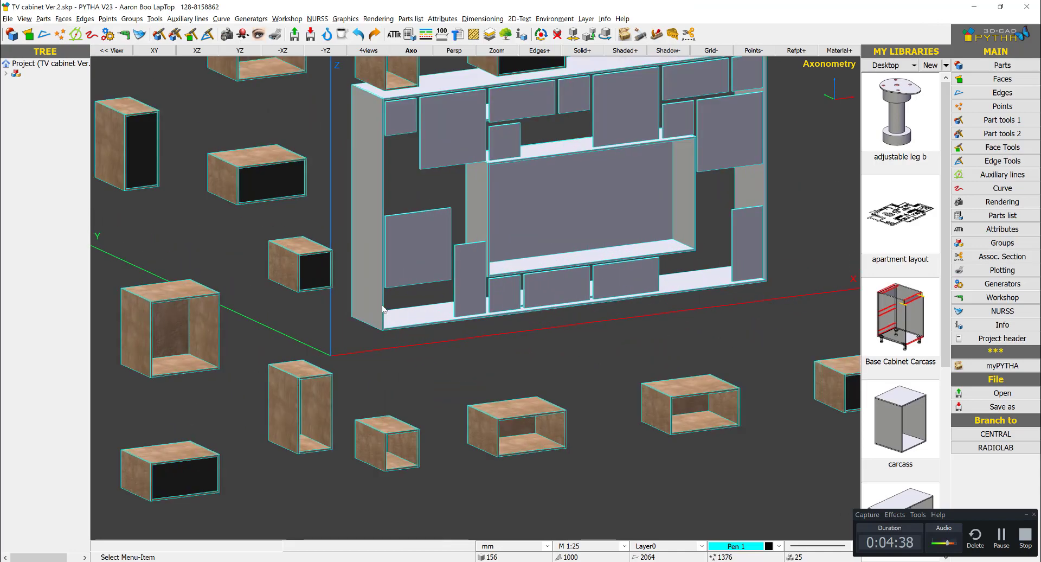
{"action": "scroll", "coordinate": [498, 318], "scroll_direction": "down", "scroll_amount": 2}
{"action": "mouse_move", "coordinate": [497, 315]}
{"action": "middle_mouse_down"}
{"action": "mouse_move", "coordinate": [509, 328]}
{"action": "mouse_move", "coordinate": [487, 315]}
{"action": "middle_mouse_up"}
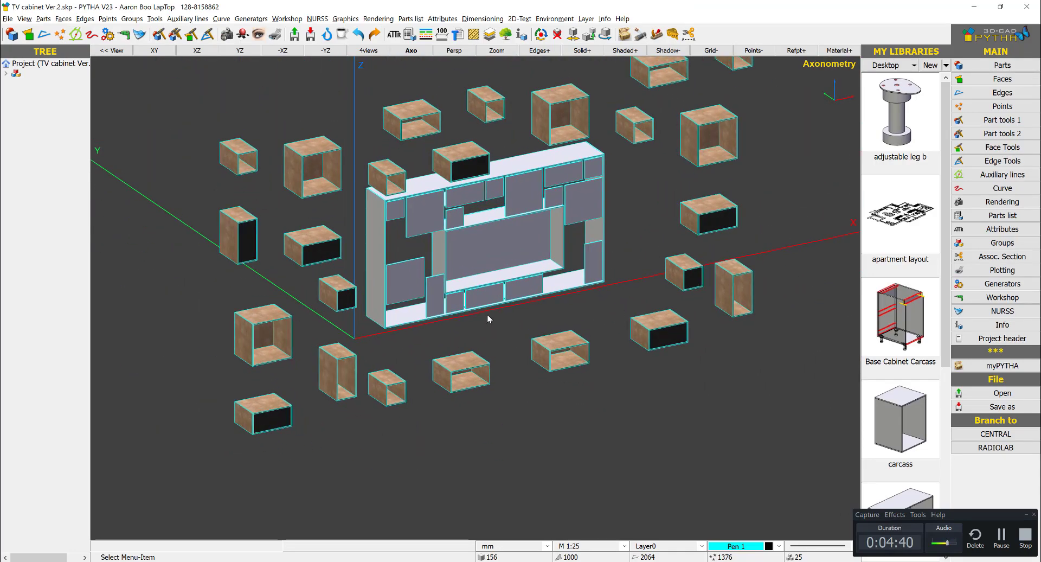
{"action": "scroll", "coordinate": [304, 260], "scroll_direction": "up", "scroll_amount": 3}
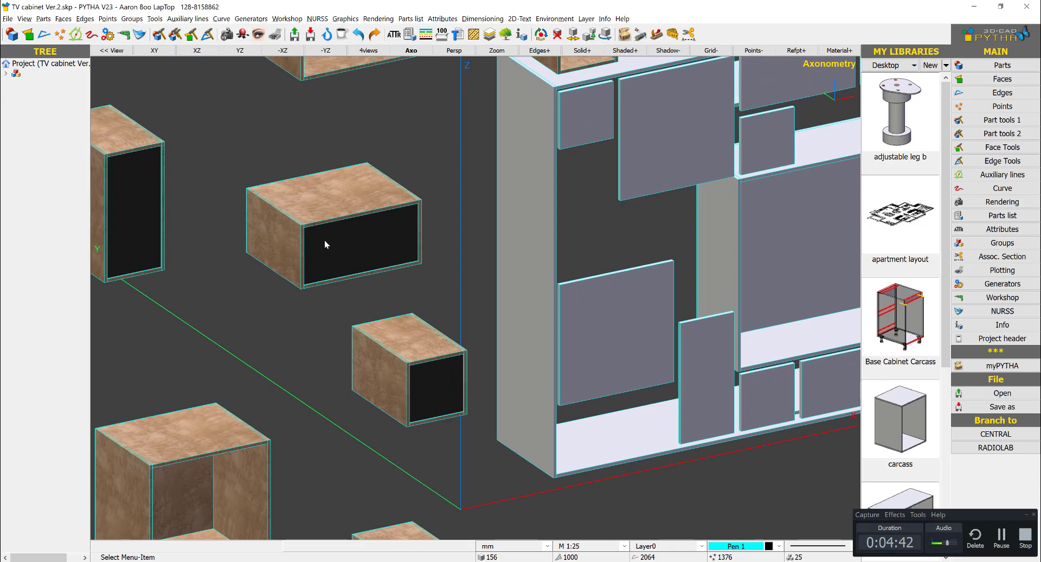
{"action": "scroll", "coordinate": [356, 270], "scroll_direction": "down", "scroll_amount": 3}
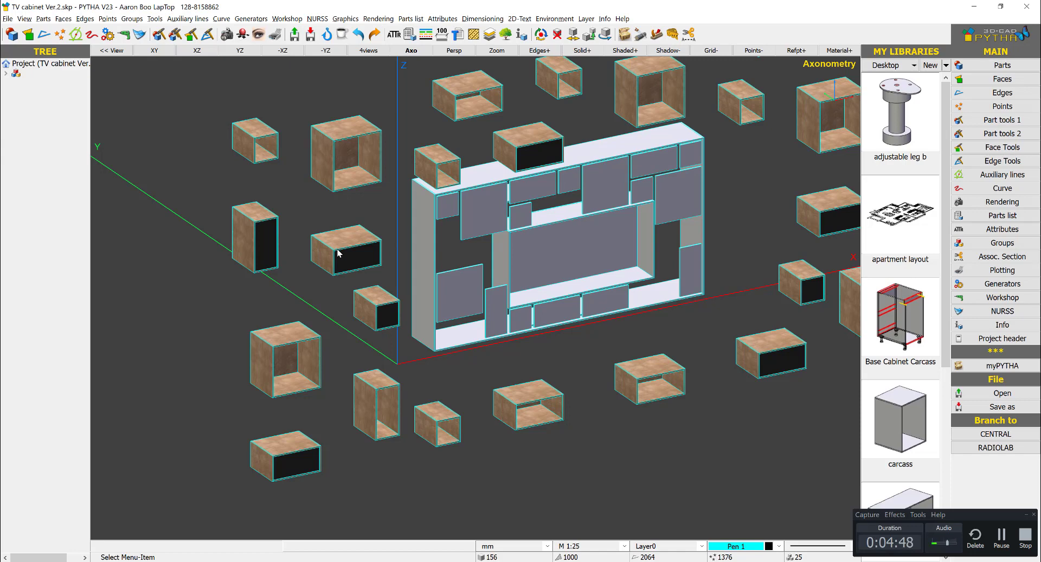
Step: Load the plywood White entry in the materials palette and rename it plywood LAM
{"action": "left_click", "coordinate": [482, 19]}
{"action": "mouse_move", "coordinate": [443, 19]}
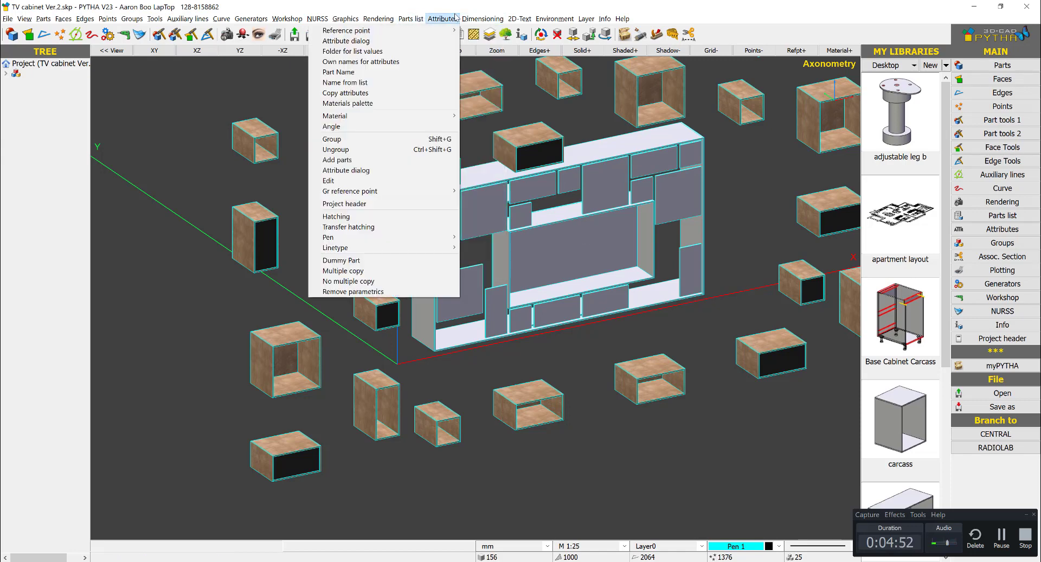
{"action": "left_click", "coordinate": [433, 103]}
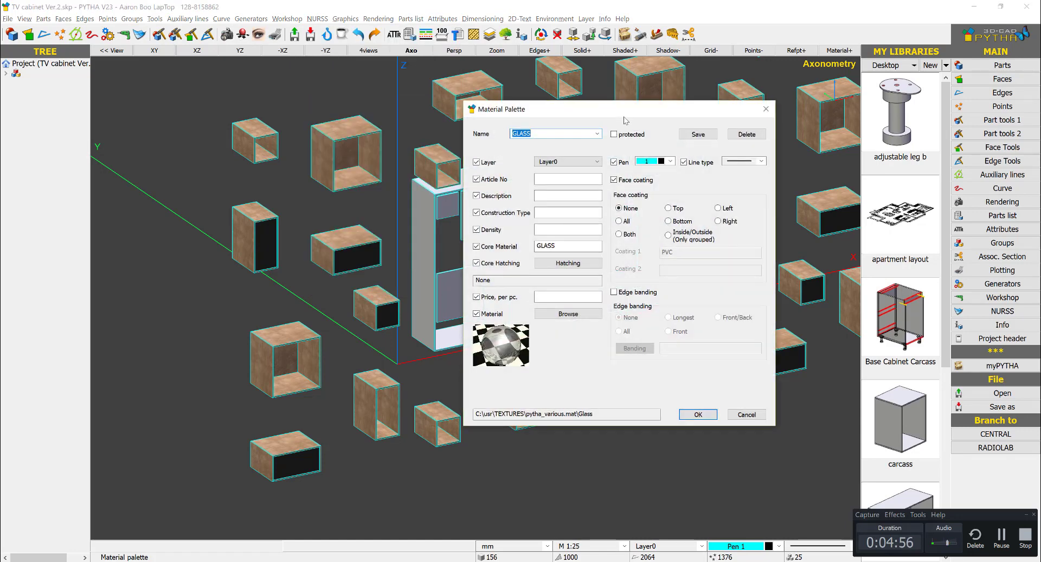
{"action": "left_click", "coordinate": [597, 134]}
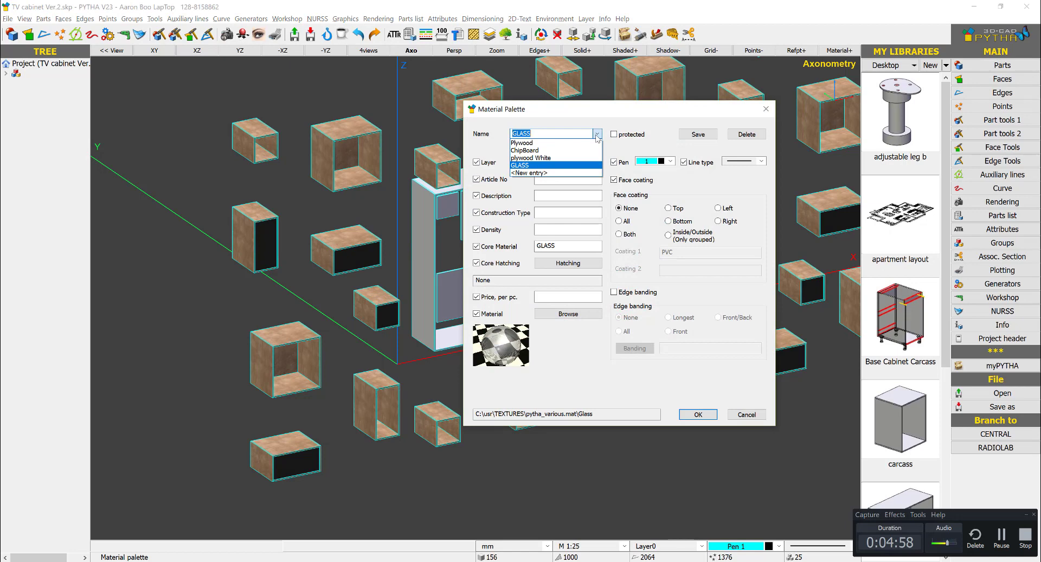
{"action": "left_click", "coordinate": [586, 158]}
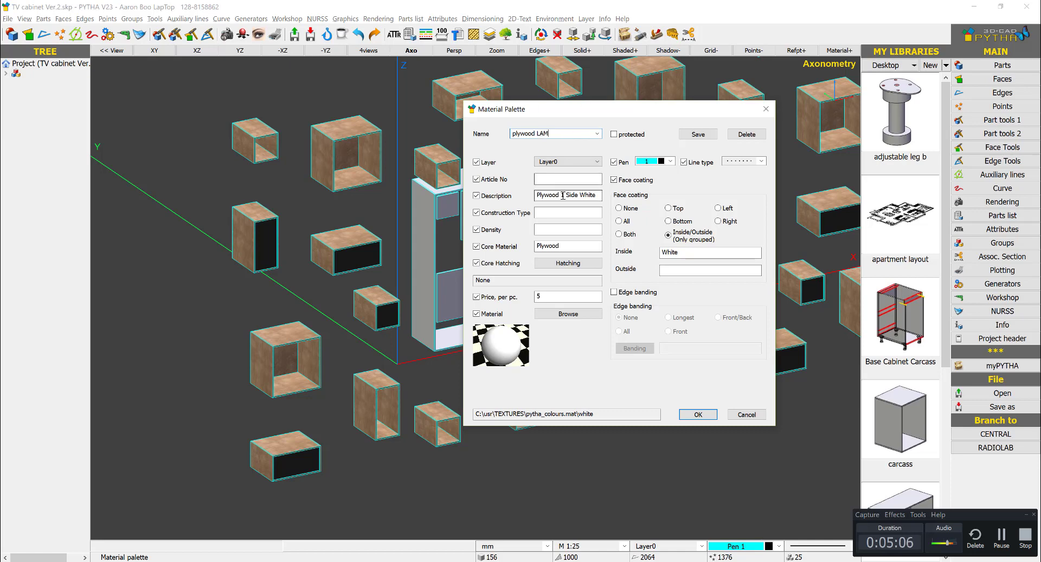
Step: Give plywood LAM the Oak_lime material from pytha_wood, set its inside coating to LAMINATE, and confirm the entry
{"action": "left_click", "coordinate": [568, 314]}
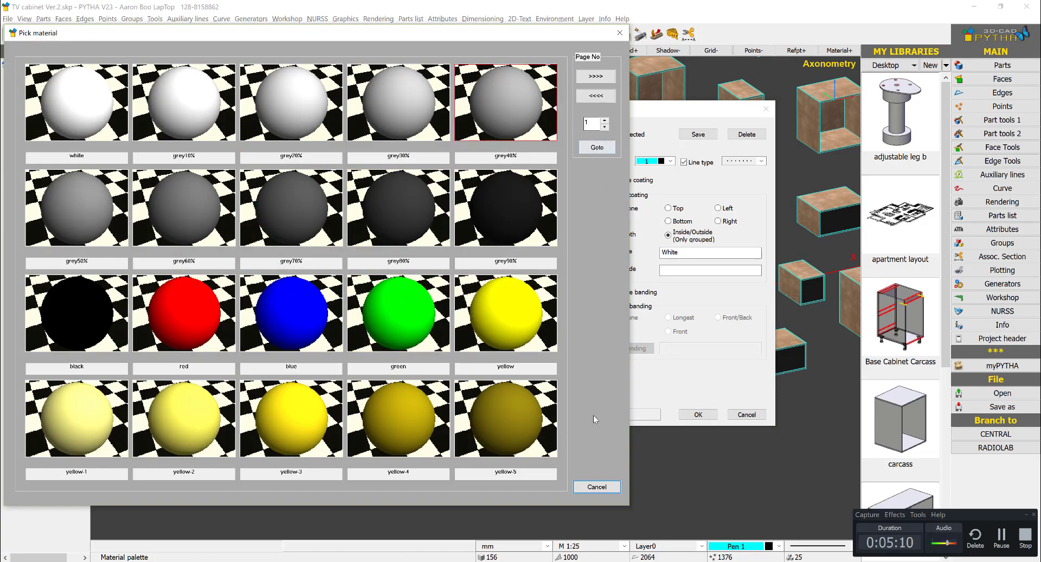
{"action": "left_click", "coordinate": [593, 486]}
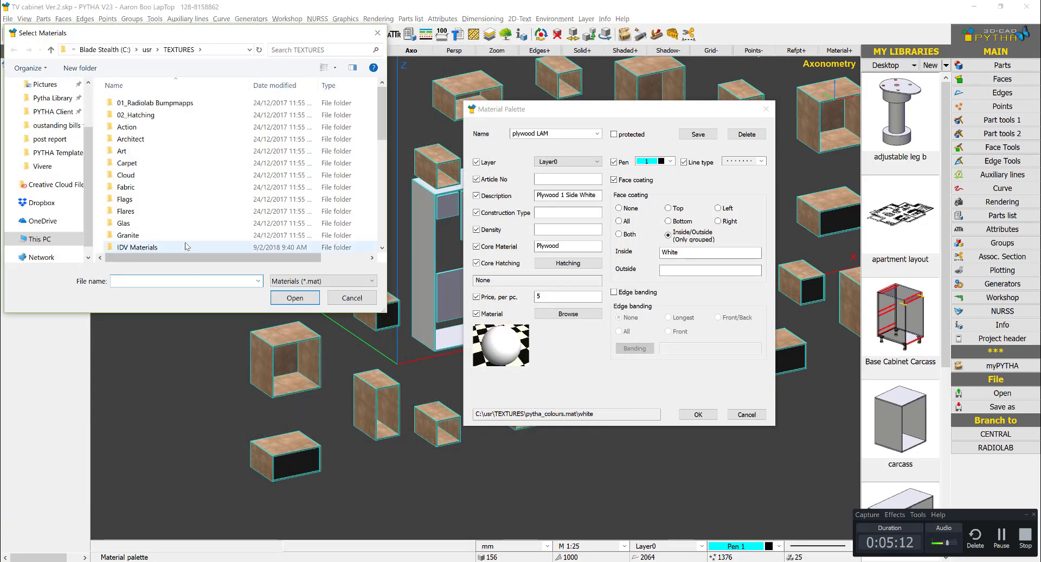
{"action": "left_click", "coordinate": [160, 561]}
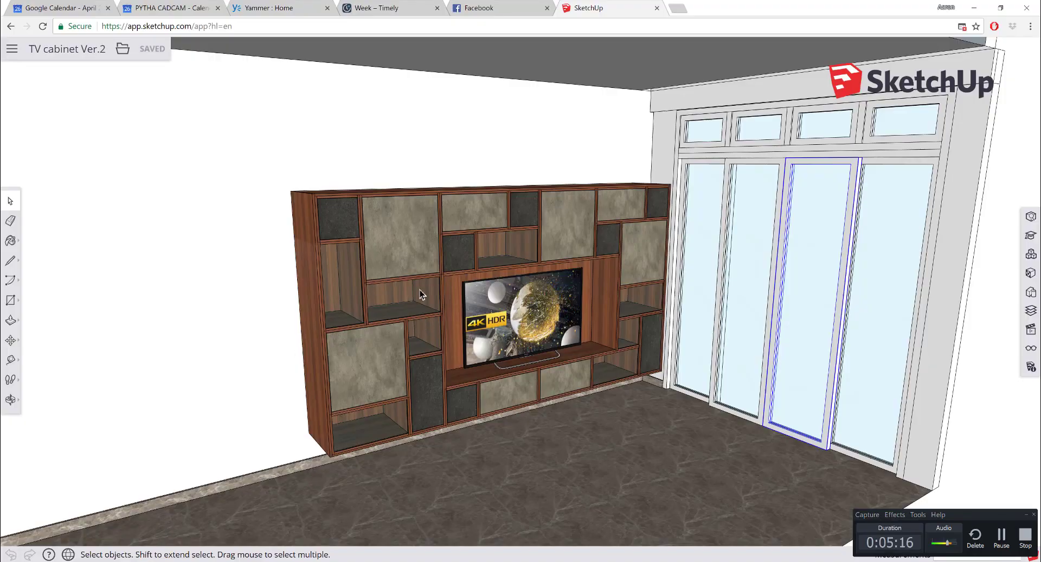
{"action": "left_click", "coordinate": [975, 7]}
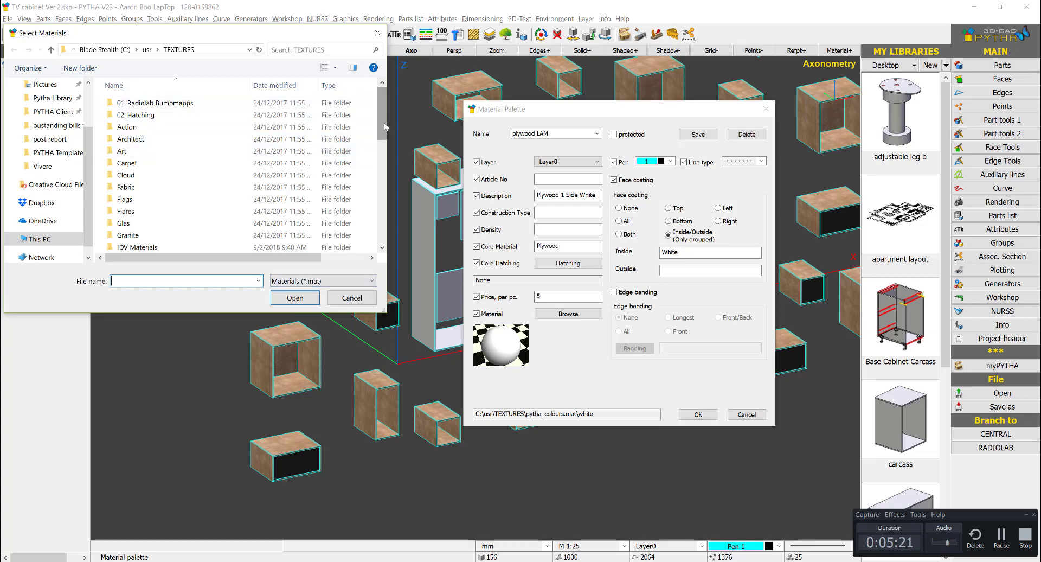
{"action": "scroll", "coordinate": [255, 217], "scroll_direction": "down", "scroll_amount": 10}
{"action": "double_click", "coordinate": [135, 223]}
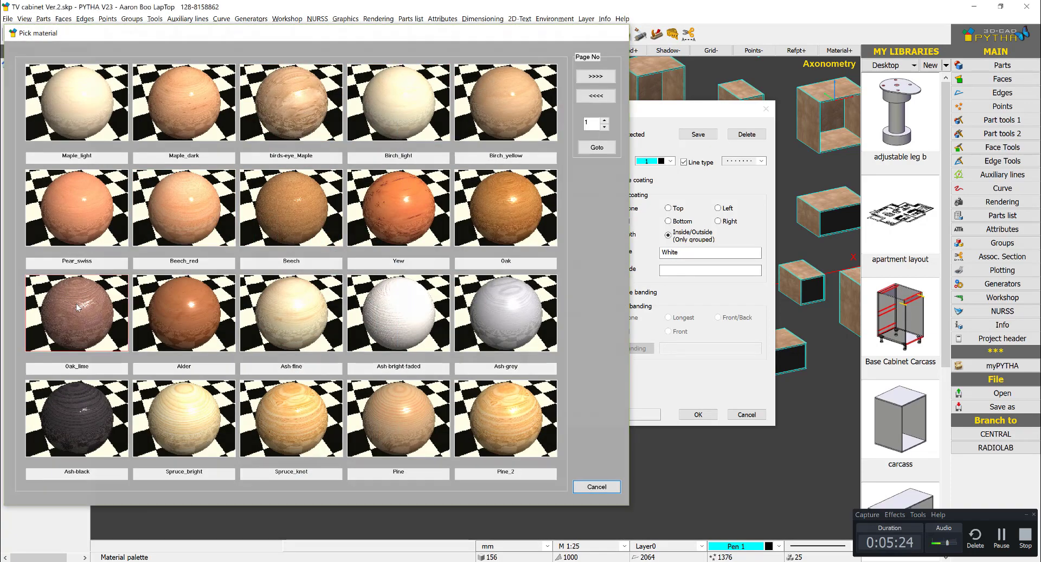
{"action": "left_click", "coordinate": [77, 313]}
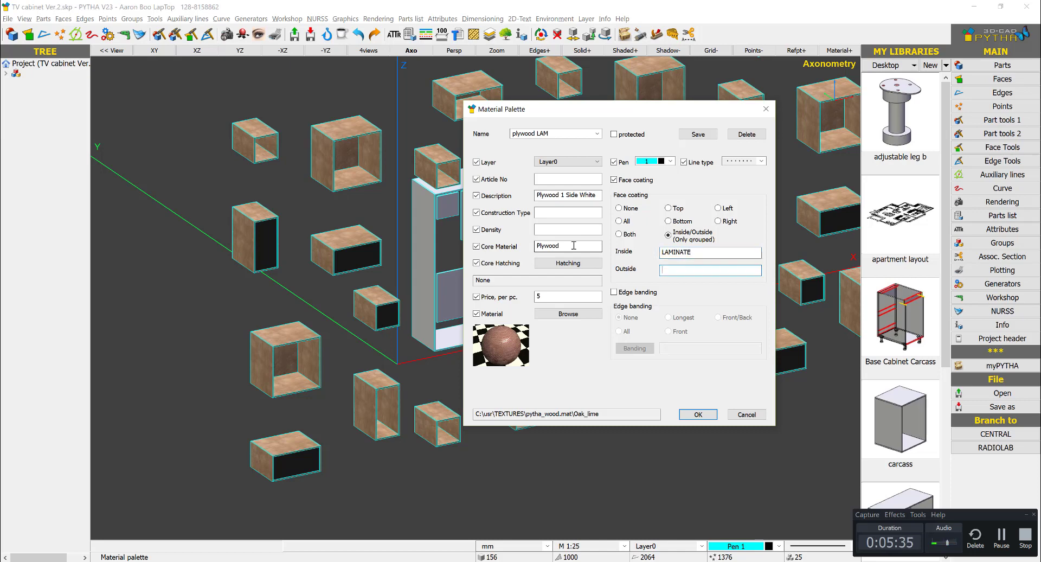
{"action": "left_click", "coordinate": [698, 414]}
{"action": "left_click", "coordinate": [561, 437]}
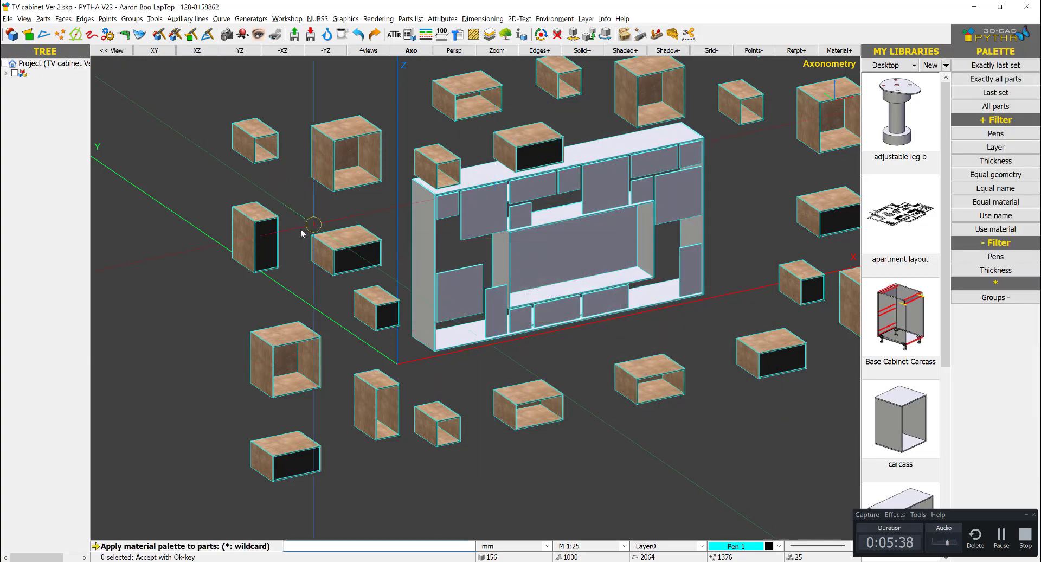
Step: Select all eight boxes with glass panels around the main cabinet as targets for the plywood LAM palette
{"action": "middle_click_drag", "start_coordinate": [295, 251], "coordinate": [271, 181]}
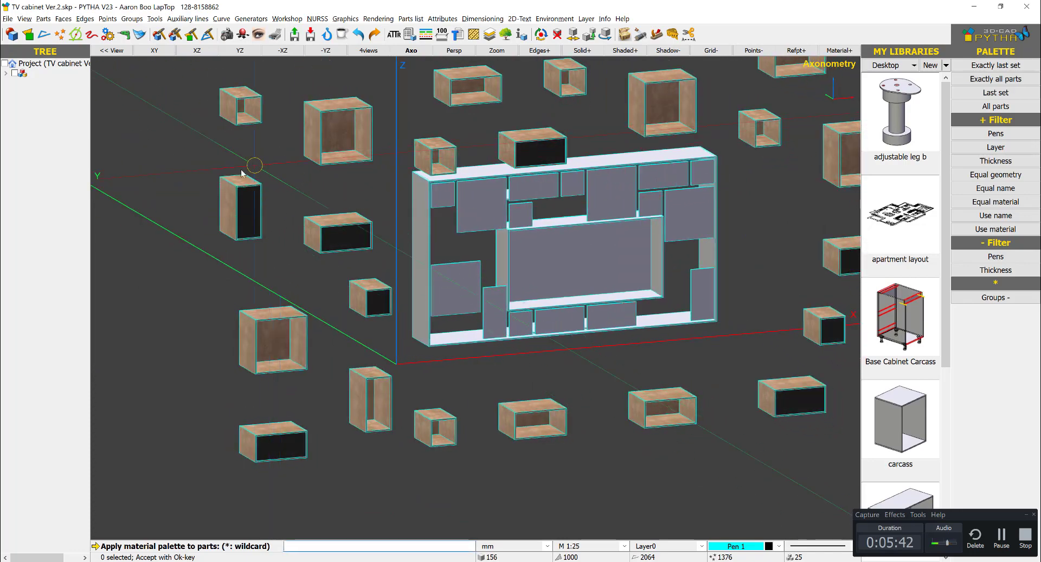
{"action": "left_click", "coordinate": [245, 207]}
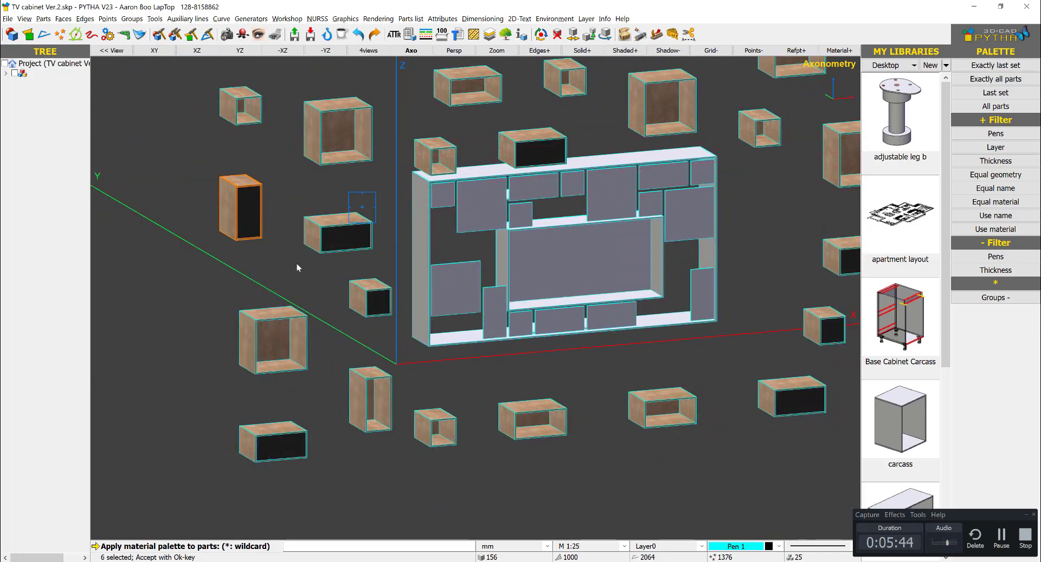
{"action": "left_click", "coordinate": [332, 243]}
{"action": "left_click", "coordinate": [374, 293]}
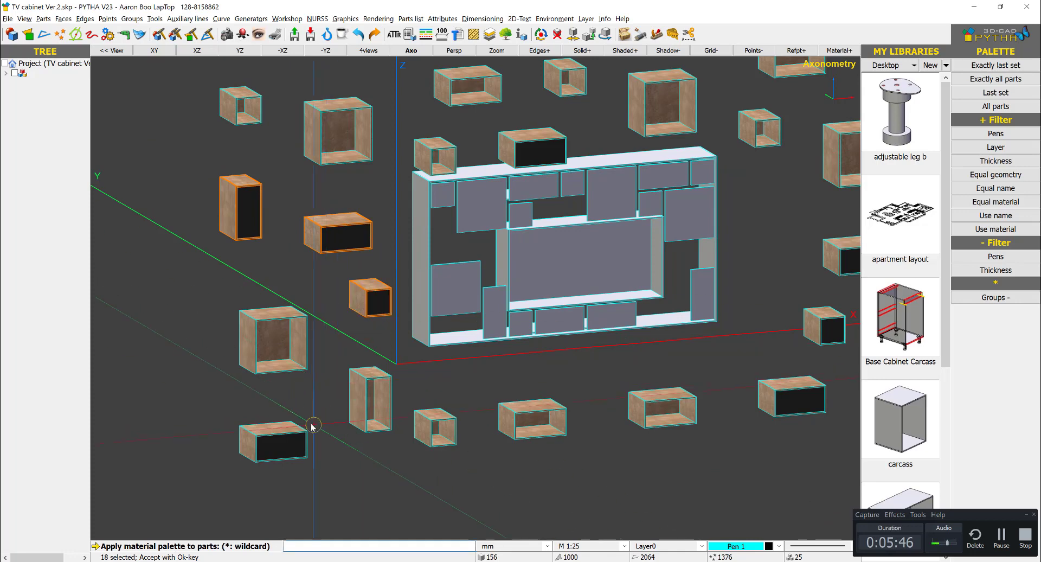
{"action": "left_click", "coordinate": [274, 443]}
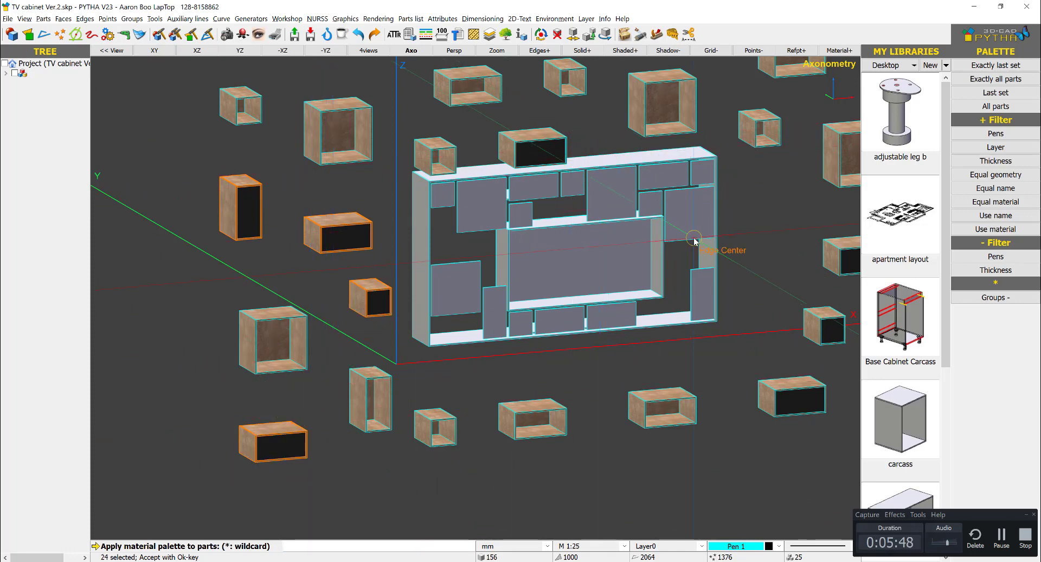
{"action": "middle_click_drag", "start_coordinate": [694, 242], "coordinate": [501, 266]}
{"action": "left_click_drag", "start_coordinate": [701, 225], "coordinate": [551, 487]}
{"action": "middle_click_drag", "start_coordinate": [434, 203], "coordinate": [341, 169]}
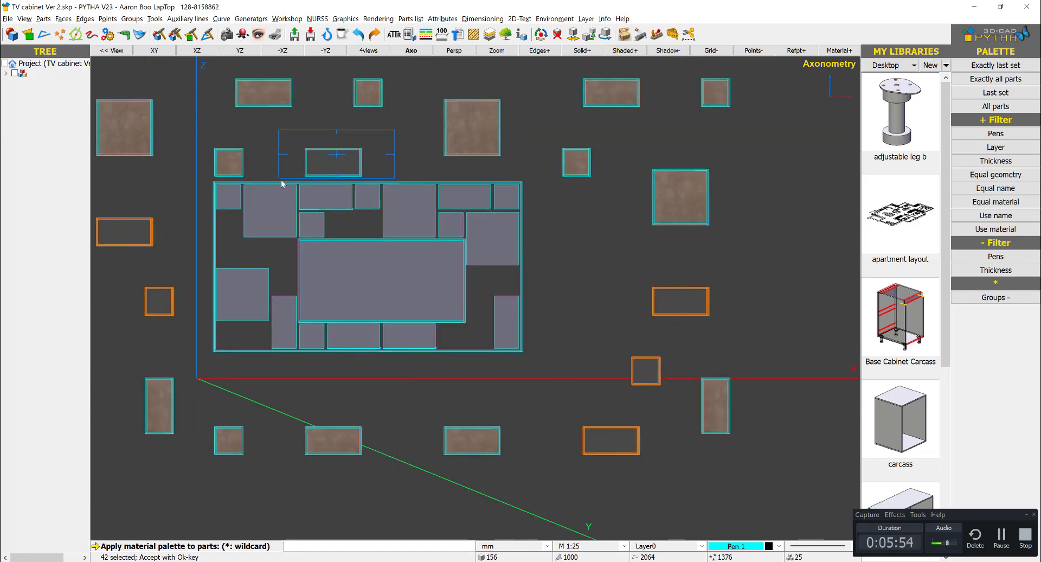
{"action": "left_click_drag", "start_coordinate": [282, 183], "coordinate": [302, 182]}
Step: Remove the glass panels of the box above the cabinet and three boxes to its left from the selection
{"action": "mouse_move", "coordinate": [347, 184]}
{"action": "middle_mouse_down"}
{"action": "mouse_move", "coordinate": [383, 197]}
{"action": "mouse_move", "coordinate": [366, 181]}
{"action": "middle_mouse_up"}
{"action": "scroll", "coordinate": [353, 168], "scroll_direction": "up", "scroll_amount": 3}
{"action": "scroll", "coordinate": [353, 168], "scroll_direction": "up", "scroll_amount": 1}
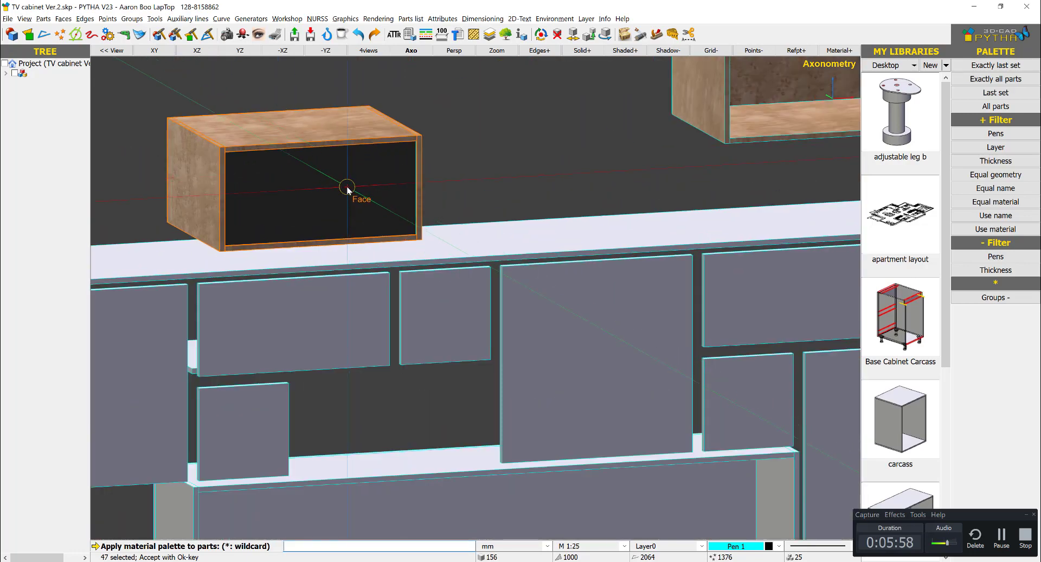
{"action": "scroll", "coordinate": [348, 189], "scroll_direction": "down", "scroll_amount": 5}
{"action": "scroll", "coordinate": [341, 272], "scroll_direction": "down", "scroll_amount": 3}
{"action": "scroll", "coordinate": [152, 291], "scroll_direction": "up", "scroll_amount": 8}
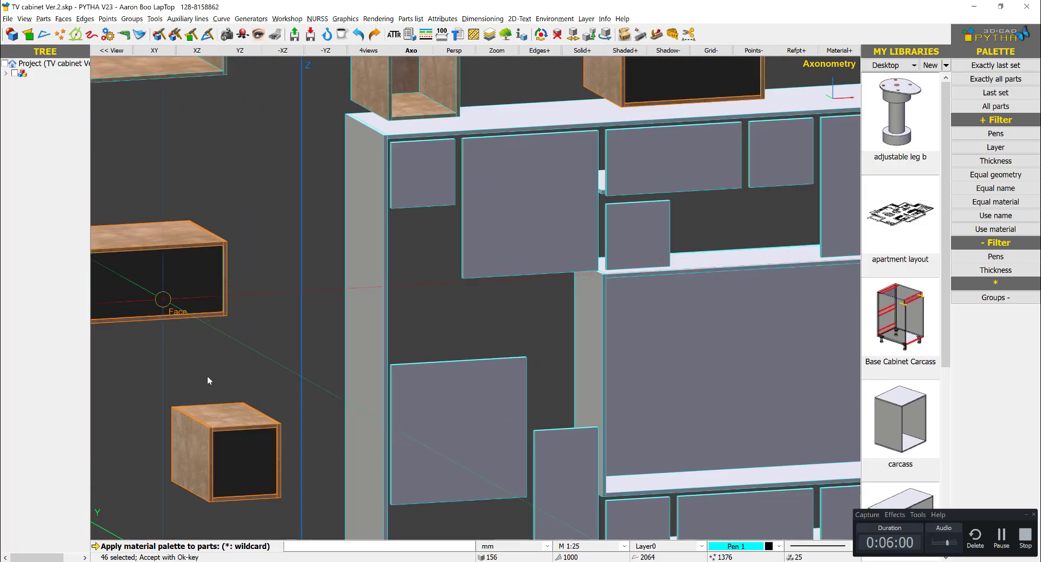
{"action": "left_click", "coordinate": [244, 455]}
{"action": "scroll", "coordinate": [244, 454], "scroll_direction": "down", "scroll_amount": 5}
{"action": "scroll", "coordinate": [213, 508], "scroll_direction": "up", "scroll_amount": 3}
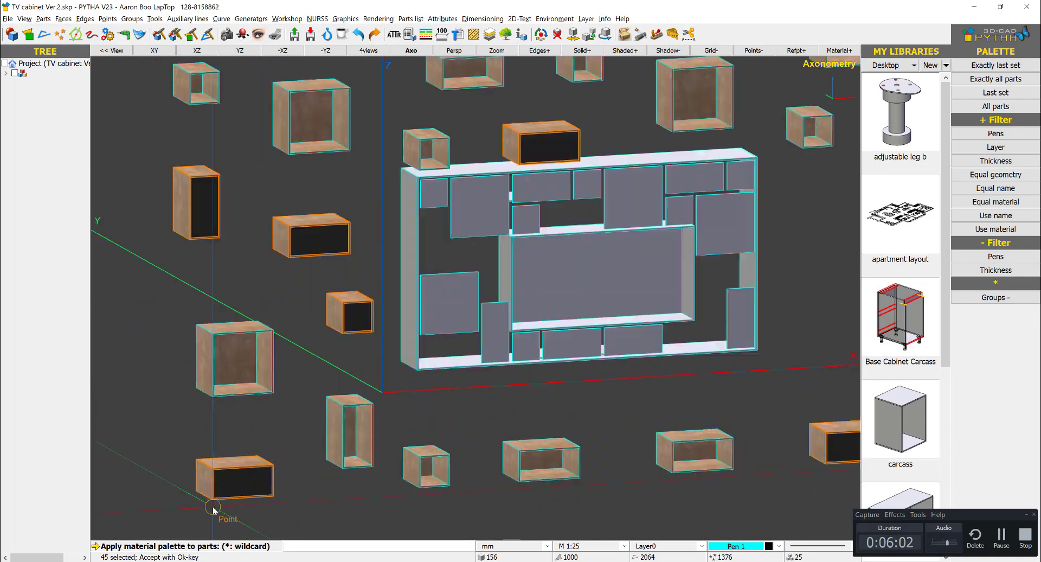
{"action": "scroll", "coordinate": [213, 509], "scroll_direction": "up", "scroll_amount": 3}
{"action": "left_click", "coordinate": [270, 460]}
Step: Deselect the remaining four glass panels of the boxes and apply the plywood LAM palette to the selected parts
{"action": "scroll", "coordinate": [270, 461], "scroll_direction": "down", "scroll_amount": 5}
{"action": "scroll", "coordinate": [574, 445], "scroll_direction": "up", "scroll_amount": 2}
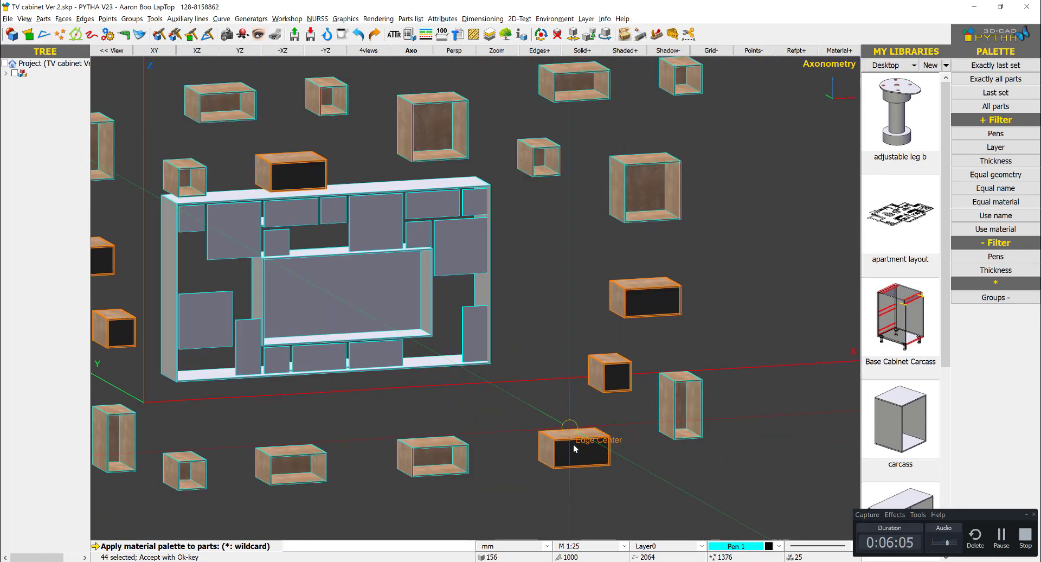
{"action": "scroll", "coordinate": [582, 448], "scroll_direction": "up", "scroll_amount": 5}
{"action": "left_click", "coordinate": [604, 466]}
{"action": "left_click", "coordinate": [685, 224]}
{"action": "scroll", "coordinate": [684, 224], "scroll_direction": "down", "scroll_amount": 4}
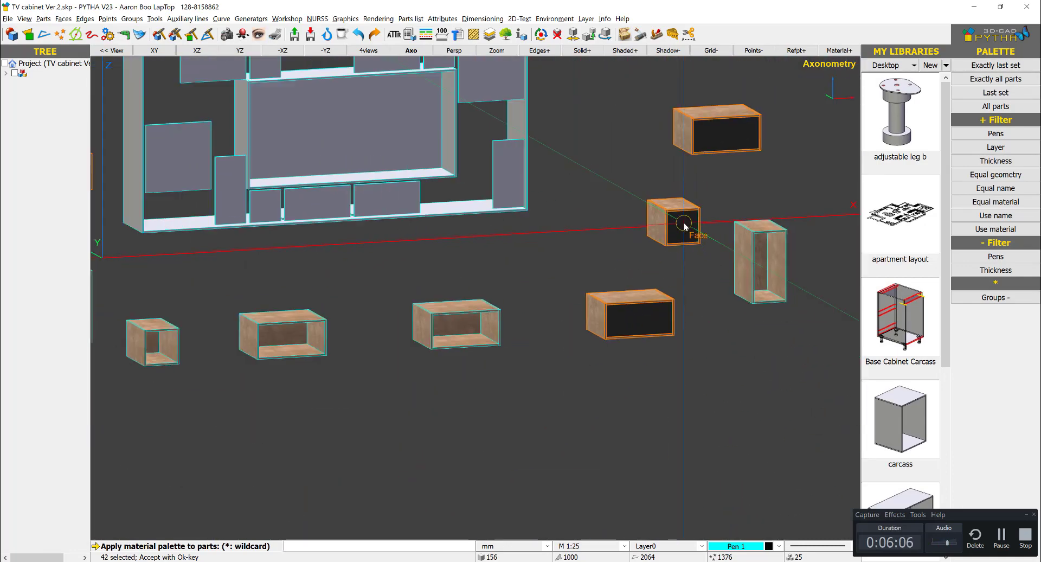
{"action": "scroll", "coordinate": [740, 127], "scroll_direction": "up", "scroll_amount": 4}
{"action": "left_click", "coordinate": [727, 155]}
{"action": "scroll", "coordinate": [727, 155], "scroll_direction": "down", "scroll_amount": 4}
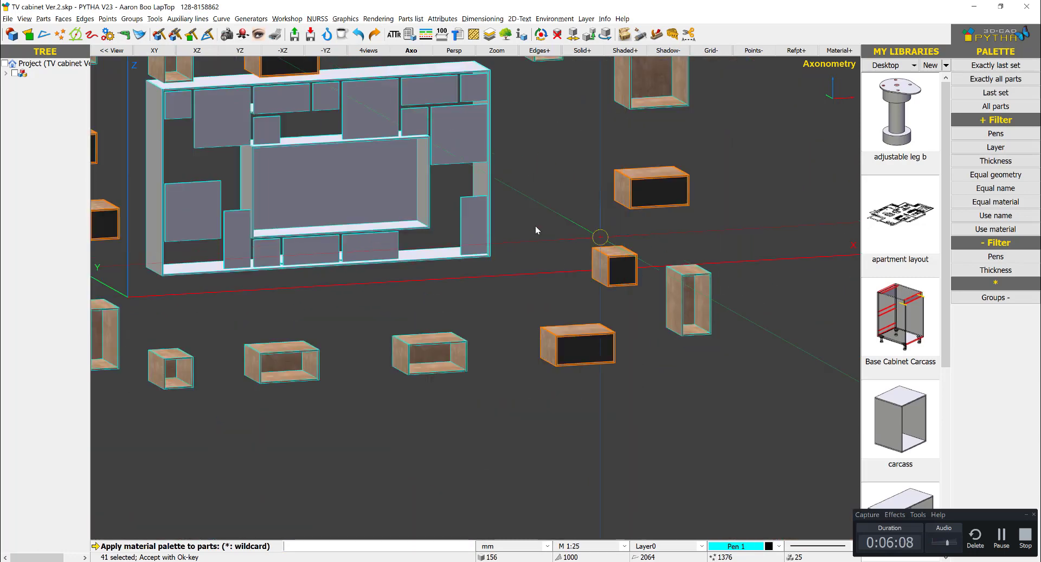
{"action": "right_click", "coordinate": [532, 216]}
{"action": "right_click", "coordinate": [536, 215]}
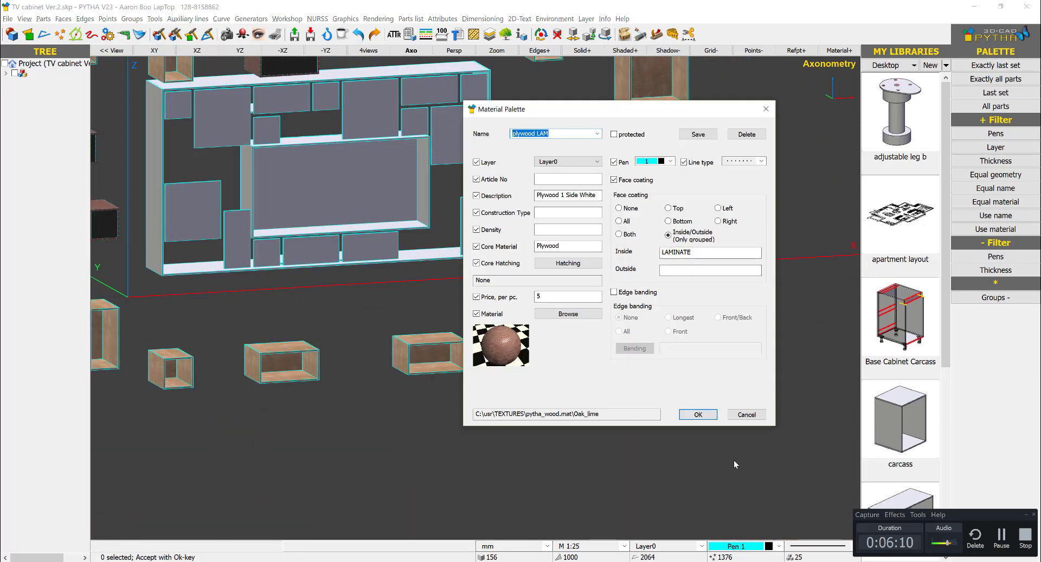
{"action": "left_click", "coordinate": [746, 415]}
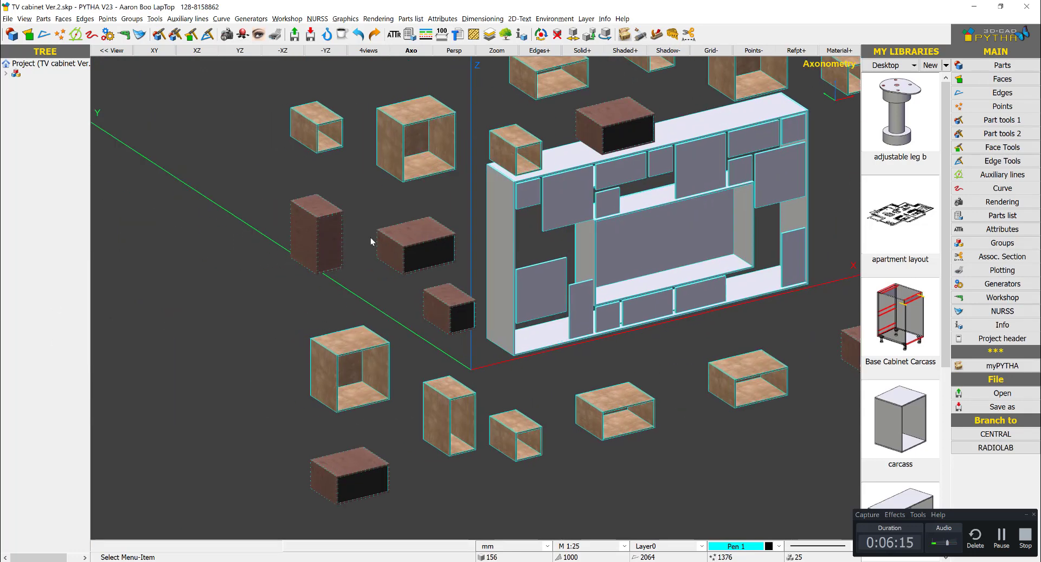
Step: Load the GLASS entry in the materials palette and confirm overwriting the palette file
{"action": "left_click", "coordinate": [483, 18]}
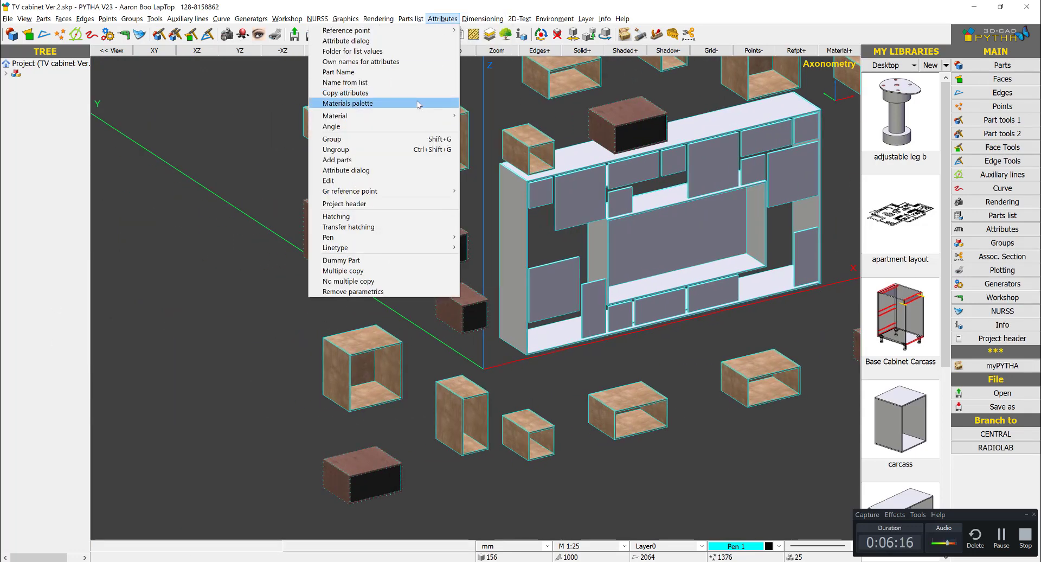
{"action": "left_click", "coordinate": [348, 103]}
{"action": "left_click", "coordinate": [599, 134]}
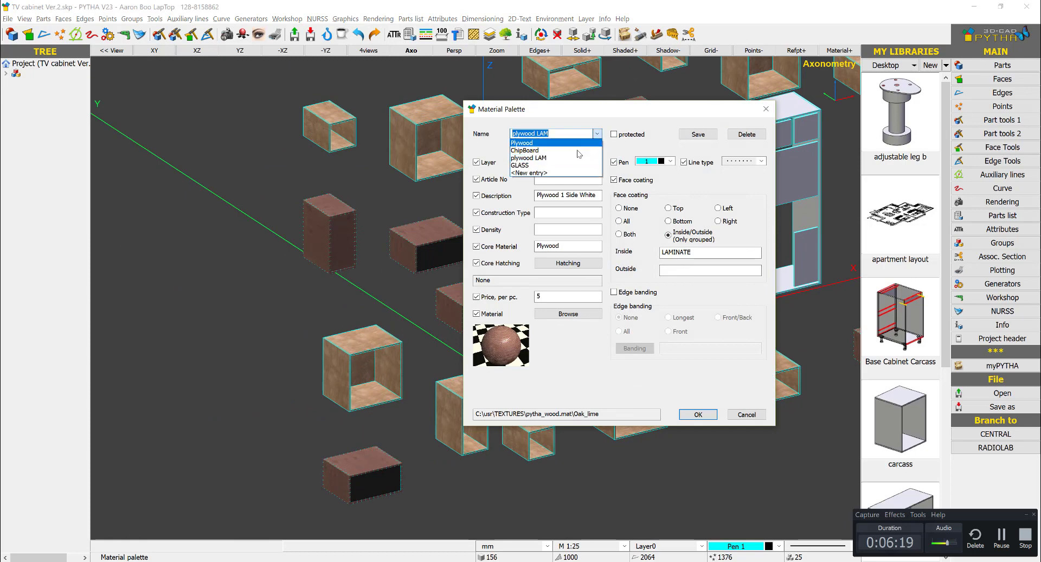
{"action": "left_click", "coordinate": [570, 170]}
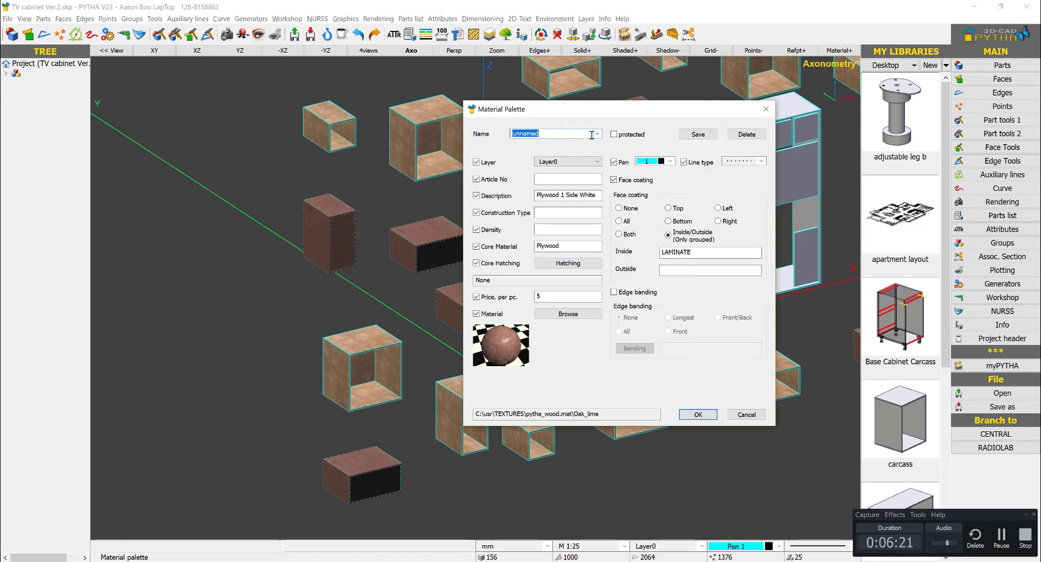
{"action": "left_click", "coordinate": [596, 135]}
{"action": "left_click", "coordinate": [578, 167]}
{"action": "left_click", "coordinate": [699, 414]}
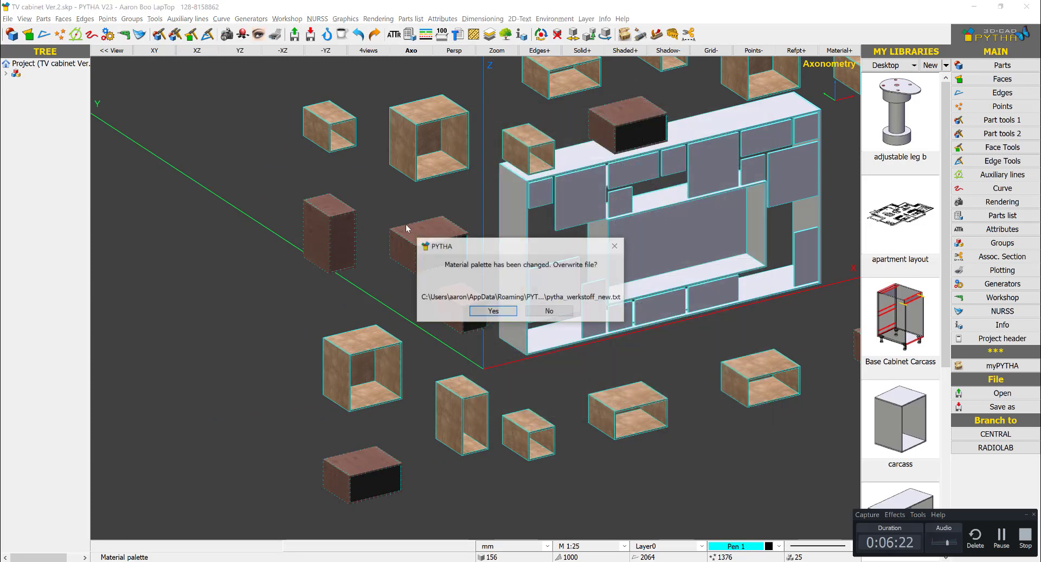
{"action": "key", "text": "Return"}
Step: Apply the GLASS palette to the front panel of the tall dark box beside the main cabinet
{"action": "scroll", "coordinate": [256, 207], "scroll_direction": "up", "scroll_amount": 5}
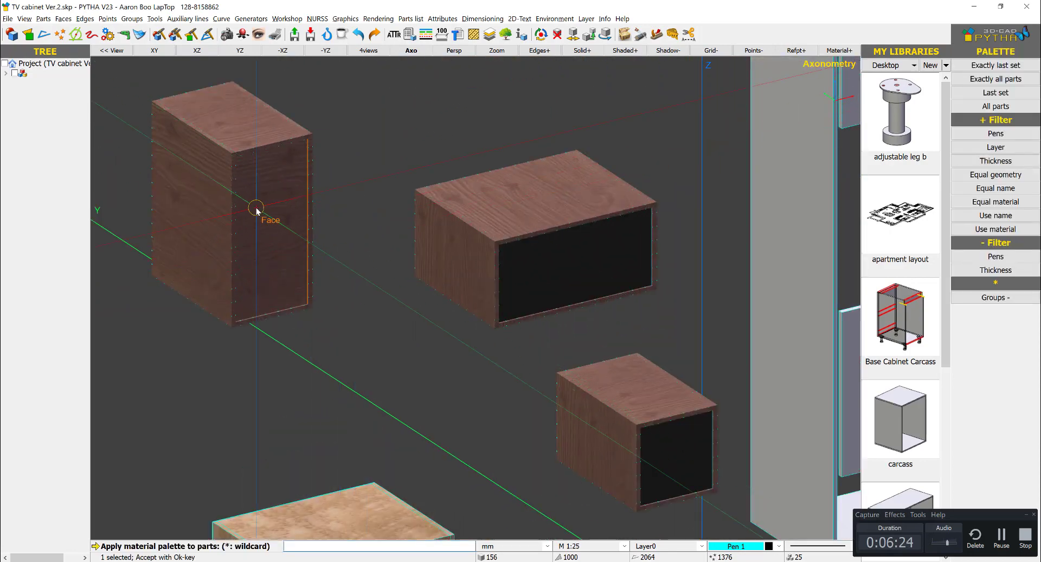
{"action": "right_click", "coordinate": [303, 184]}
{"action": "scroll", "coordinate": [335, 170], "scroll_direction": "down", "scroll_amount": 5}
{"action": "right_click", "coordinate": [338, 186]}
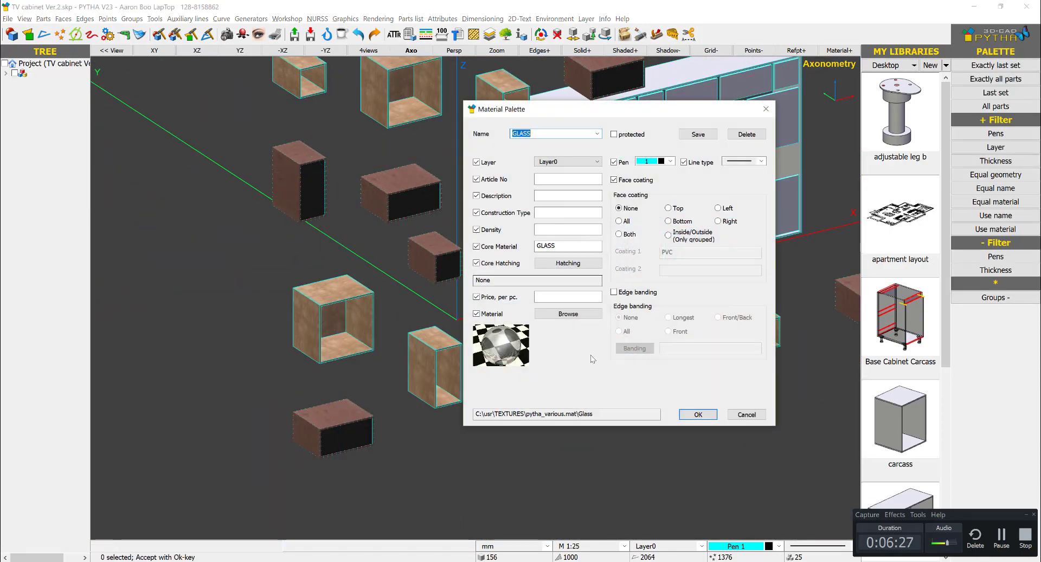
{"action": "left_click", "coordinate": [746, 414]}
{"action": "scroll", "coordinate": [589, 297], "scroll_direction": "down", "scroll_amount": 5}
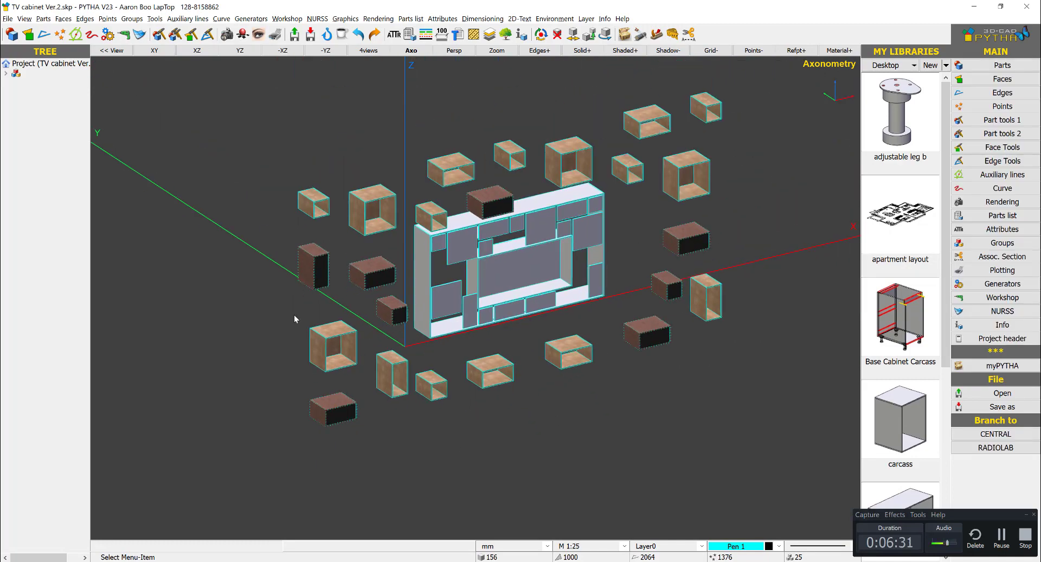
{"action": "middle_click_drag", "start_coordinate": [591, 298], "coordinate": [589, 250]}
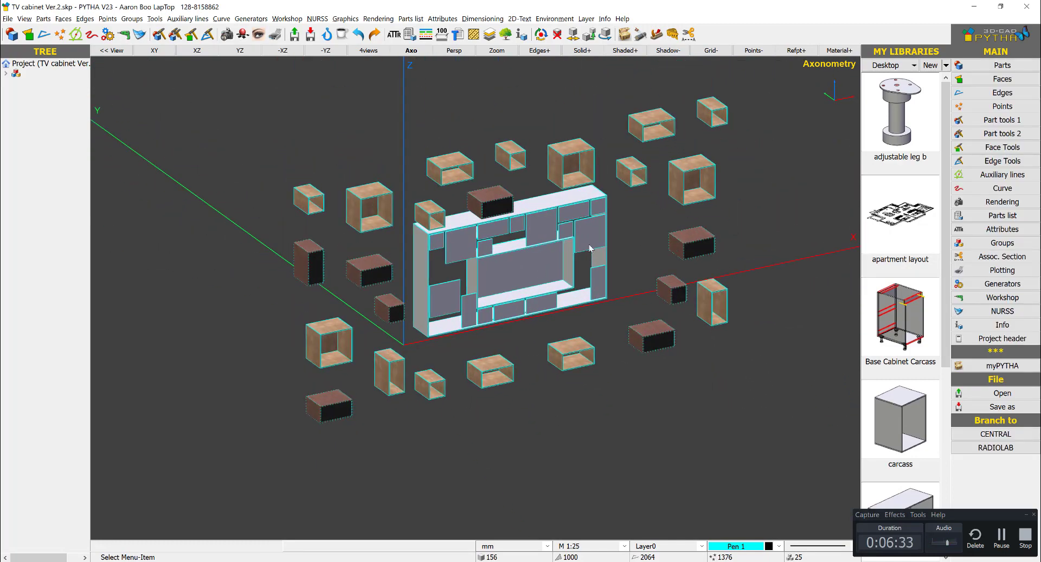
{"action": "scroll", "coordinate": [588, 245], "scroll_direction": "up", "scroll_amount": 5}
{"action": "scroll", "coordinate": [659, 385], "scroll_direction": "down", "scroll_amount": 3}
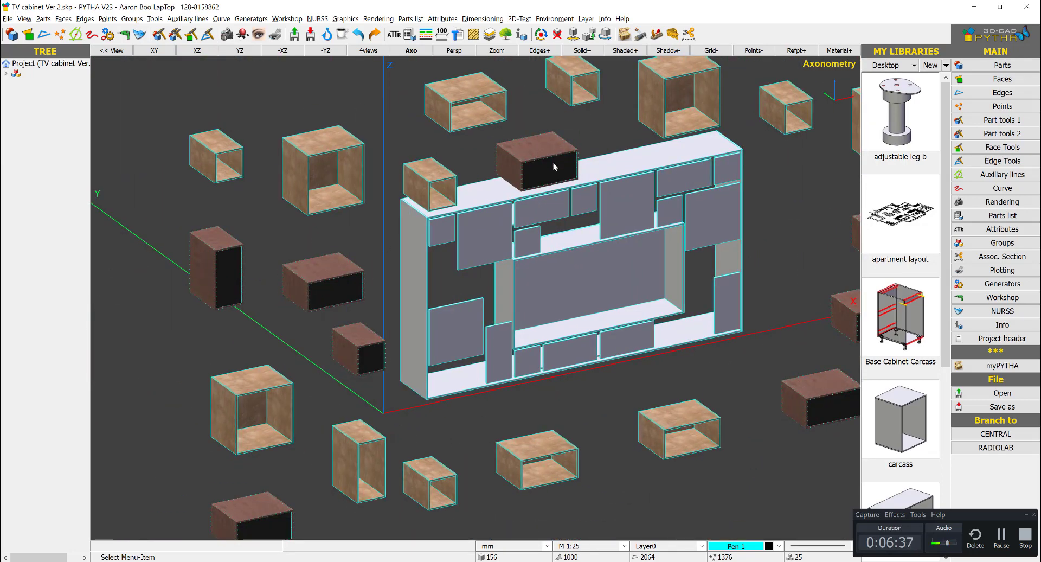
{"action": "right_click", "coordinate": [423, 266]}
{"action": "left_click", "coordinate": [384, 150]}
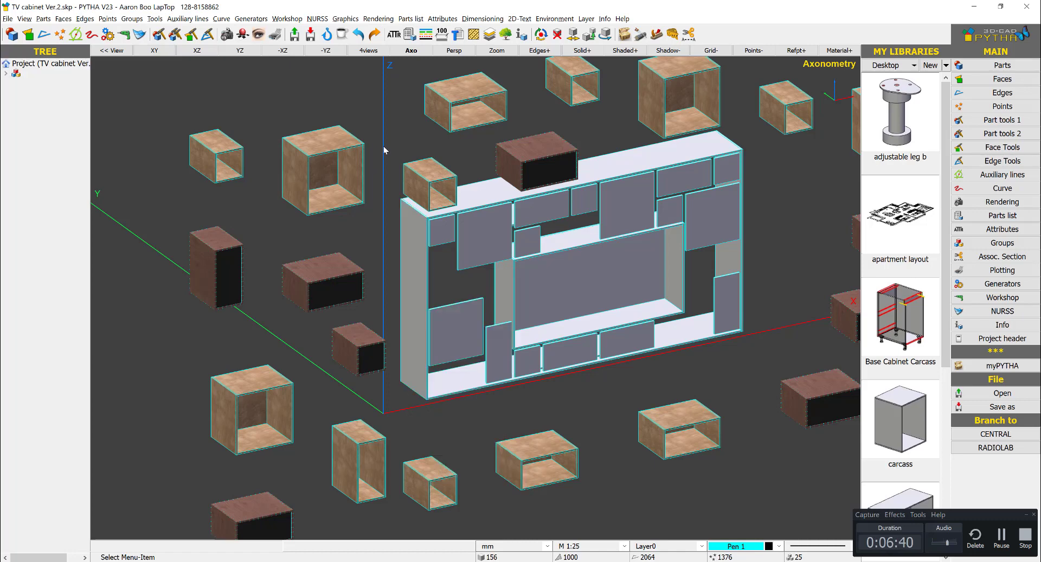
{"action": "right_click", "coordinate": [406, 238]}
Step: Expand the project tree and examine where the main cabinet's ungrouped parts are listed
{"action": "left_click", "coordinate": [125, 131]}
{"action": "left_click", "coordinate": [5, 72]}
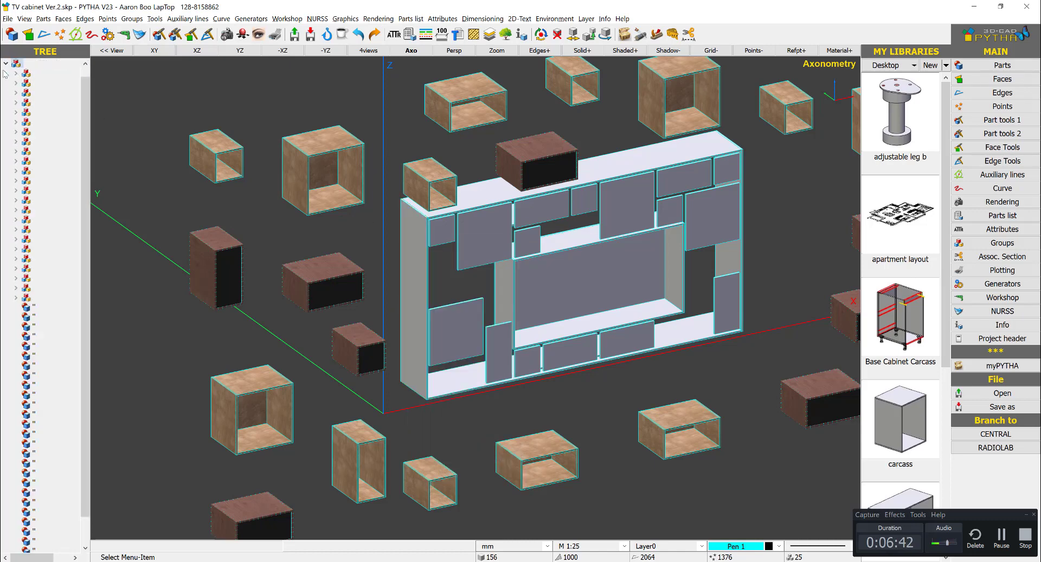
{"action": "right_click", "coordinate": [413, 294]}
{"action": "left_click", "coordinate": [92, 465]}
{"action": "left_click_drag", "start_coordinate": [86, 464], "coordinate": [87, 491]}
{"action": "right_click", "coordinate": [411, 294]}
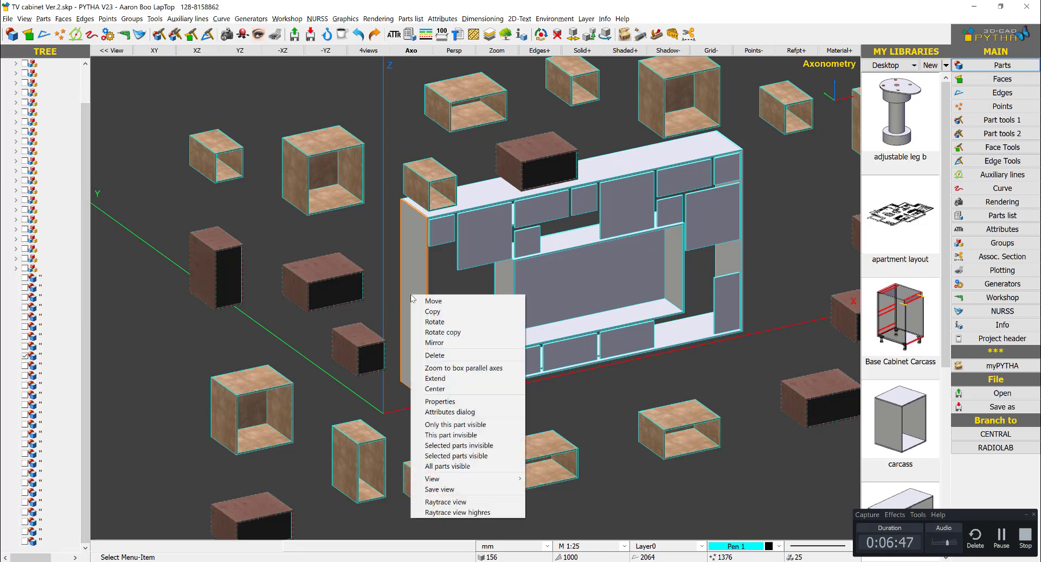
{"action": "left_click", "coordinate": [164, 205]}
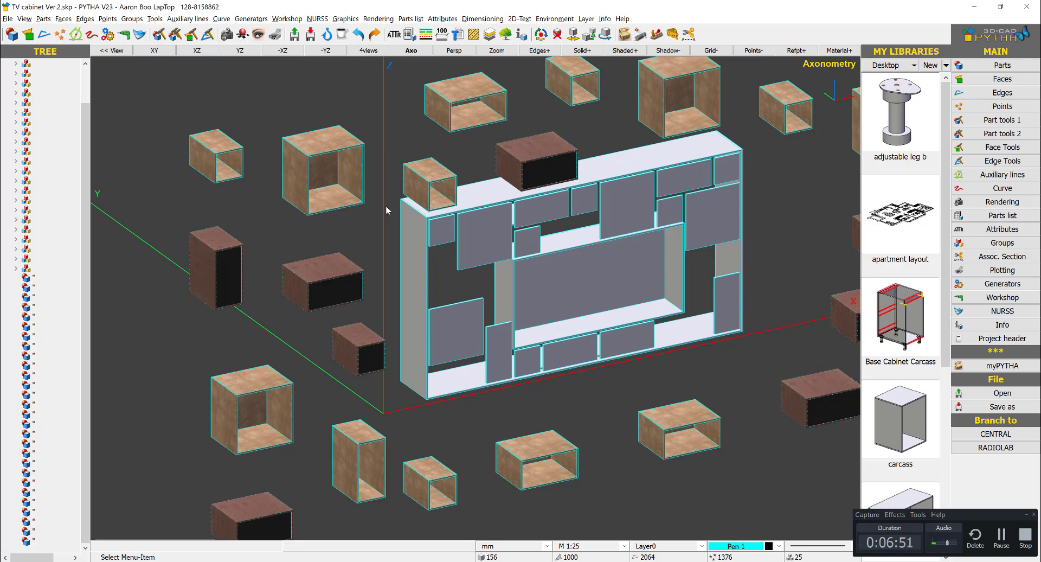
Step: Load the plywood LAM palette, move LAMINATE from the inside to the outside coating, and save the change
{"action": "middle_click_drag", "start_coordinate": [530, 333], "coordinate": [488, 330]}
{"action": "mouse_move", "coordinate": [619, 320]}
{"action": "middle_mouse_down"}
{"action": "mouse_move", "coordinate": [574, 303]}
{"action": "mouse_move", "coordinate": [620, 319]}
{"action": "middle_mouse_up"}
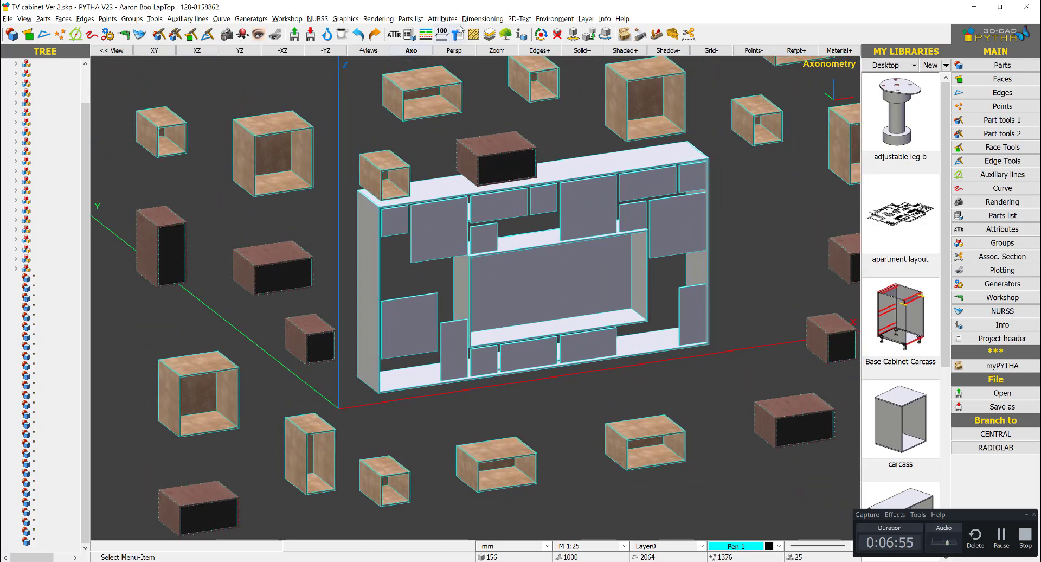
{"action": "left_click", "coordinate": [443, 18]}
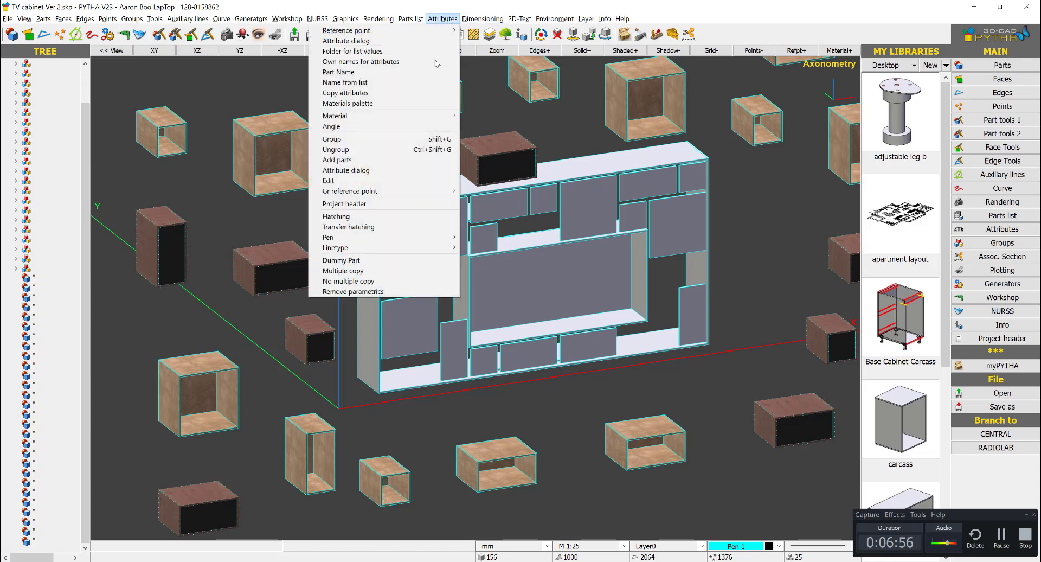
{"action": "left_click", "coordinate": [432, 104]}
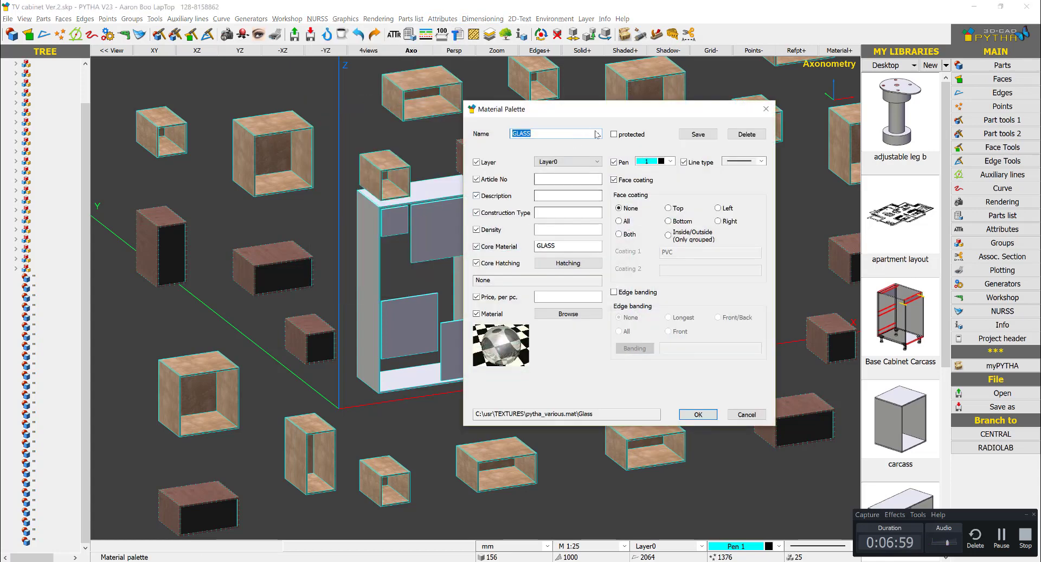
{"action": "left_click", "coordinate": [597, 134]}
{"action": "left_click", "coordinate": [528, 157]}
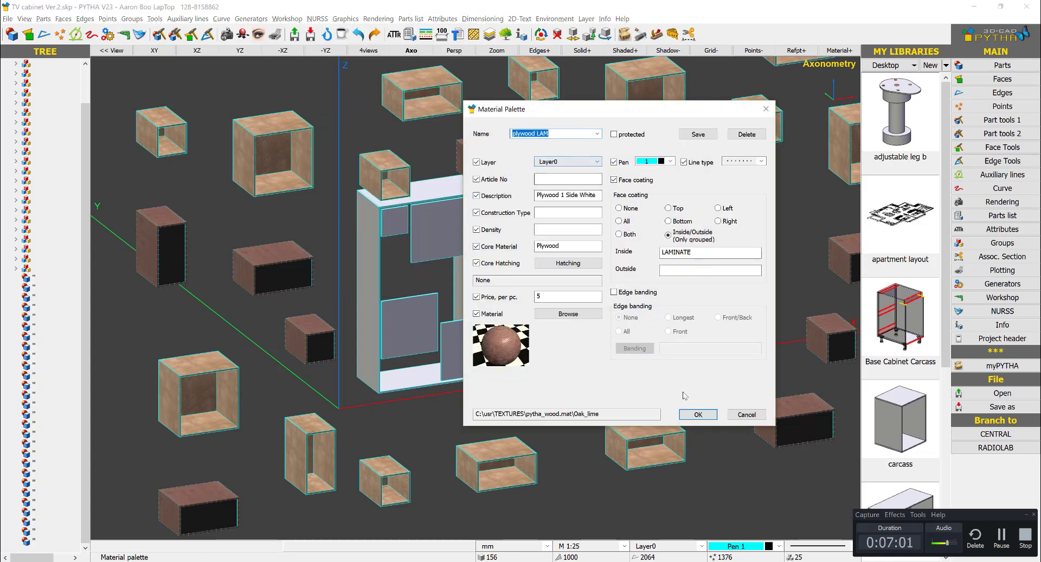
{"action": "left_click_drag", "start_coordinate": [699, 250], "coordinate": [639, 249]}
{"action": "key", "text": "ctrl+c"}
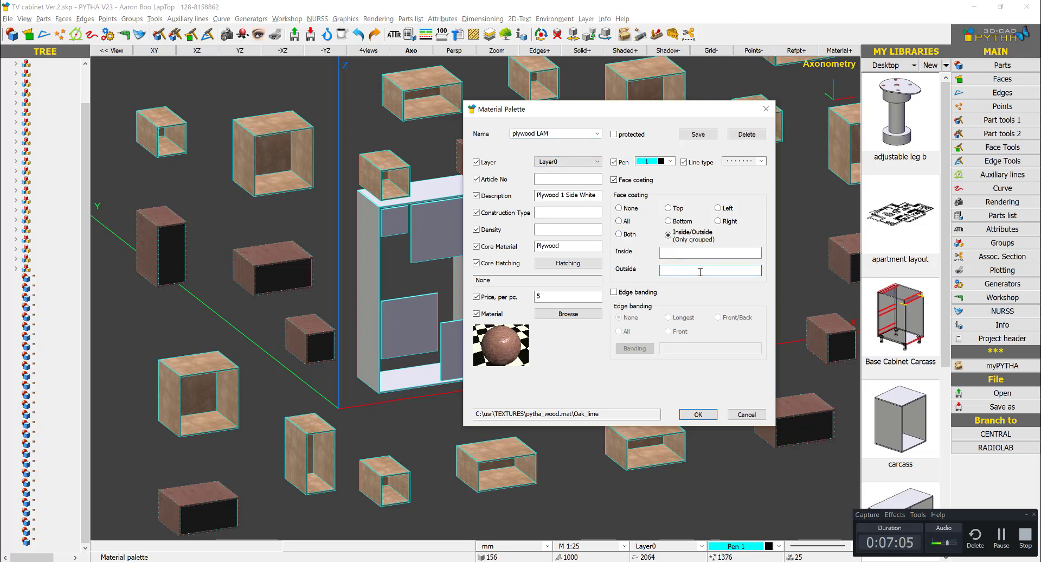
{"action": "left_click", "coordinate": [708, 414]}
{"action": "left_click", "coordinate": [518, 313]}
Step: Apply the plywood LAM palette to the main cabinet's outer top, bottom and two side panels
{"action": "left_click", "coordinate": [571, 176]}
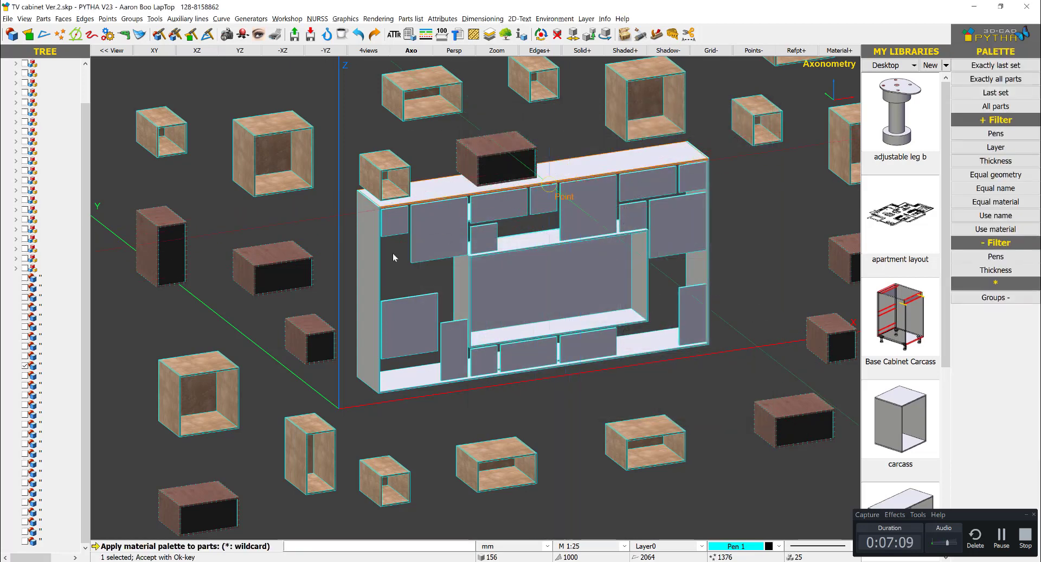
{"action": "left_click", "coordinate": [364, 275]}
{"action": "left_click", "coordinate": [406, 389]}
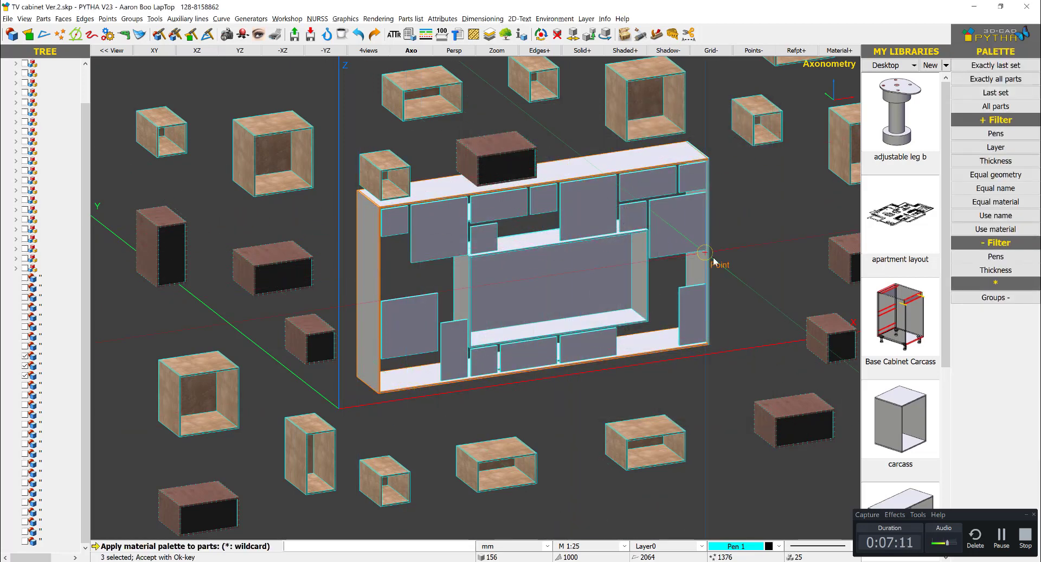
{"action": "key", "text": "Return"}
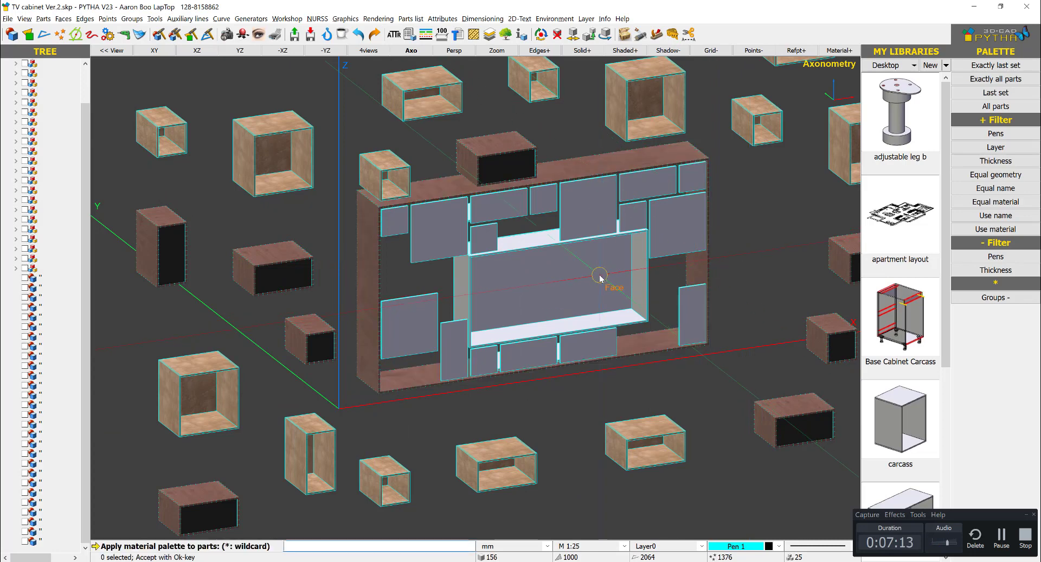
Step: Move LAMINATE from the outside to the inside coating of the plywood LAM palette and overwrite the palette file
{"action": "key", "text": "Return"}
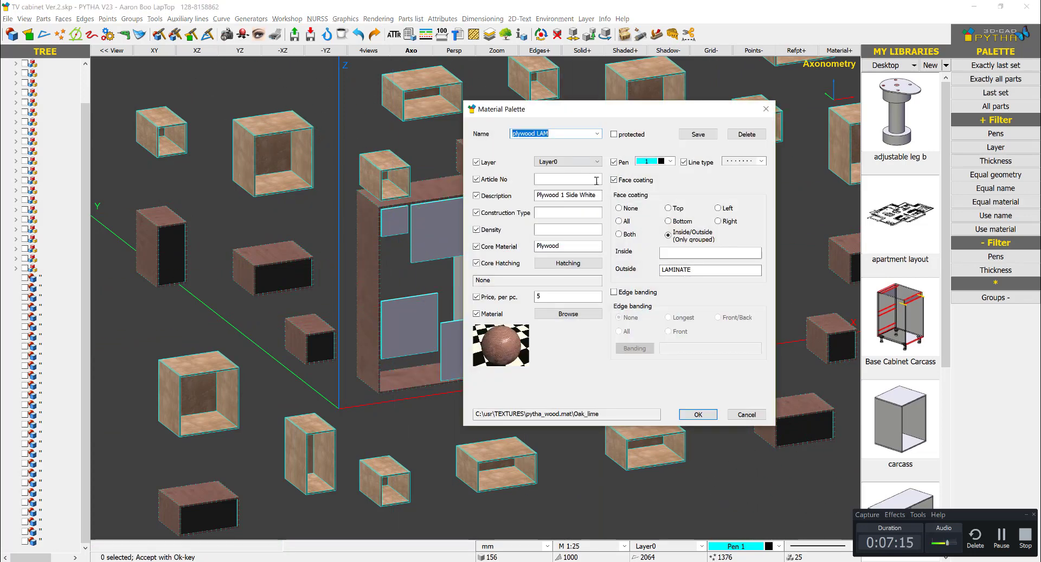
{"action": "double_click", "coordinate": [691, 267]}
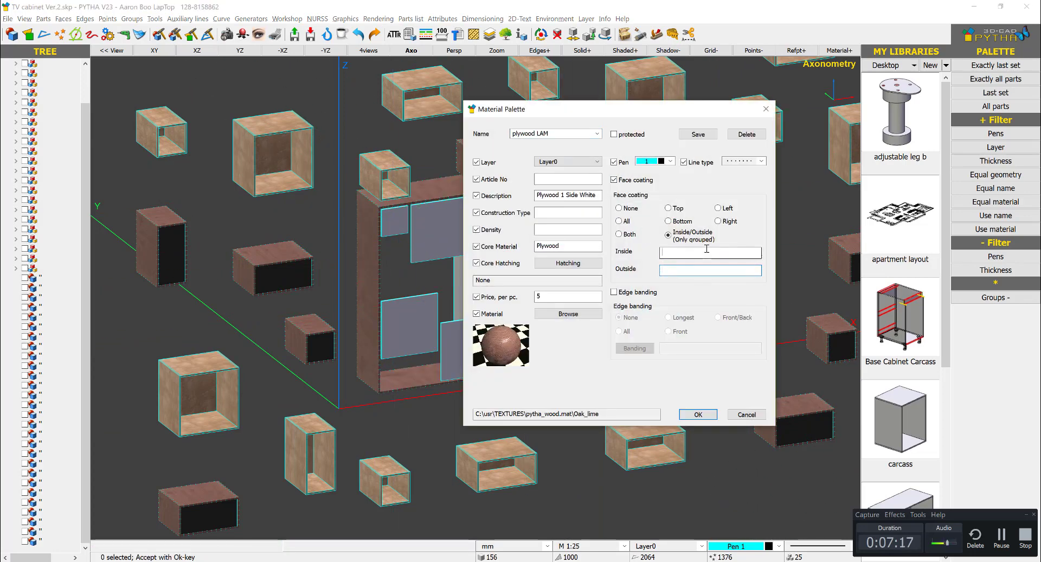
{"action": "key", "text": "ctrl+v"}
{"action": "key", "text": "Return"}
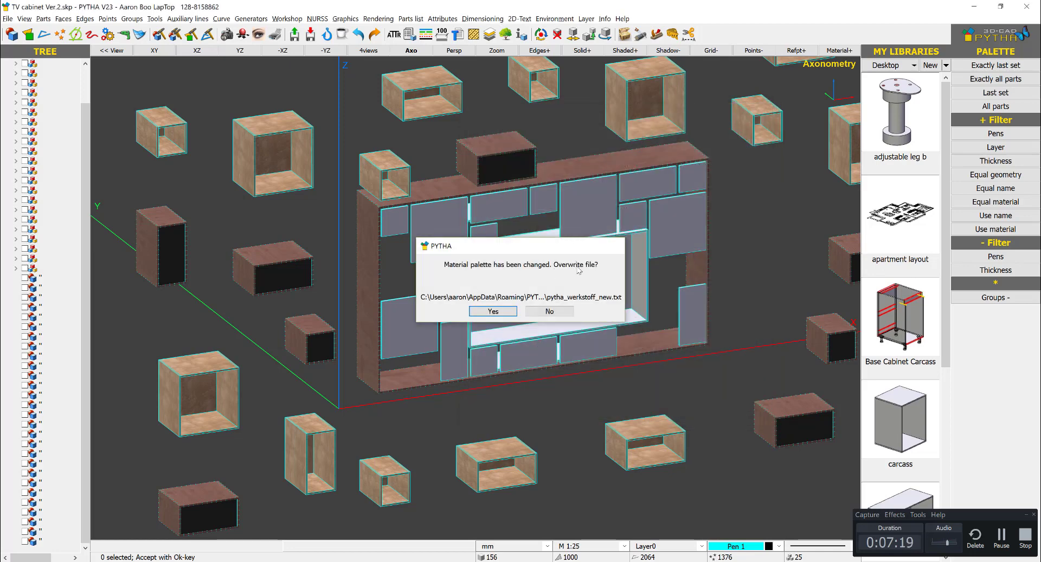
{"action": "key", "text": "Return"}
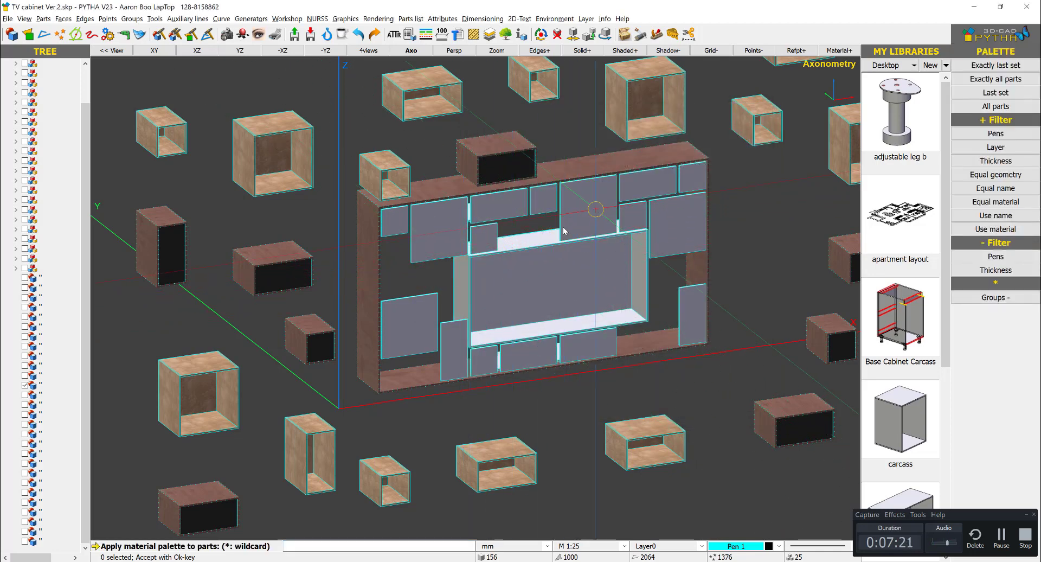
Step: Apply the plywood LAM palette to the TV niche's top, bottom, back and two side panels
{"action": "left_click", "coordinate": [535, 242]}
{"action": "left_click", "coordinate": [470, 289]}
{"action": "left_click", "coordinate": [598, 308]}
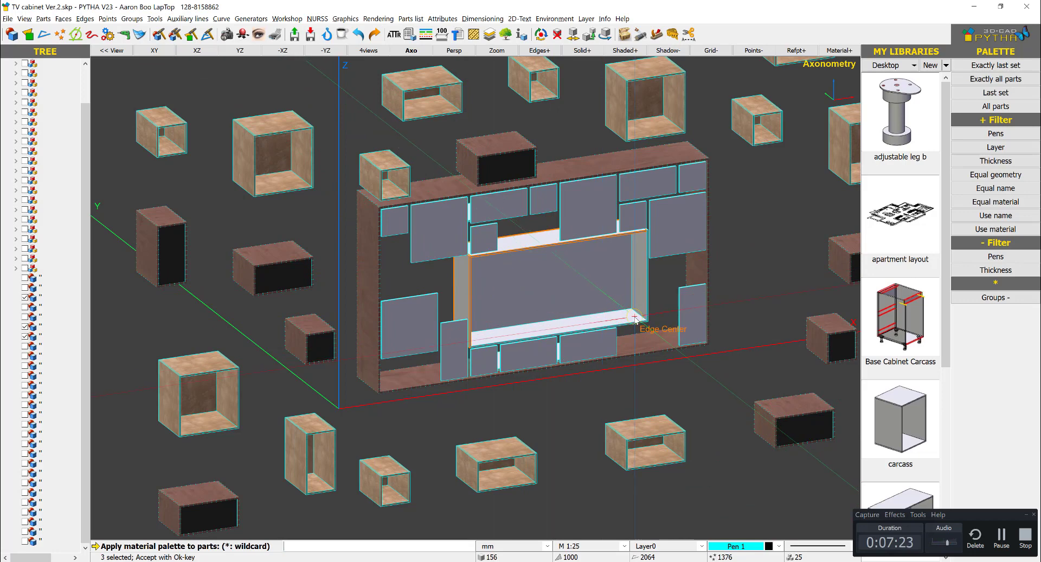
{"action": "left_click", "coordinate": [634, 317]}
{"action": "left_click", "coordinate": [648, 297]}
{"action": "middle_click_drag", "start_coordinate": [471, 302], "coordinate": [676, 285]}
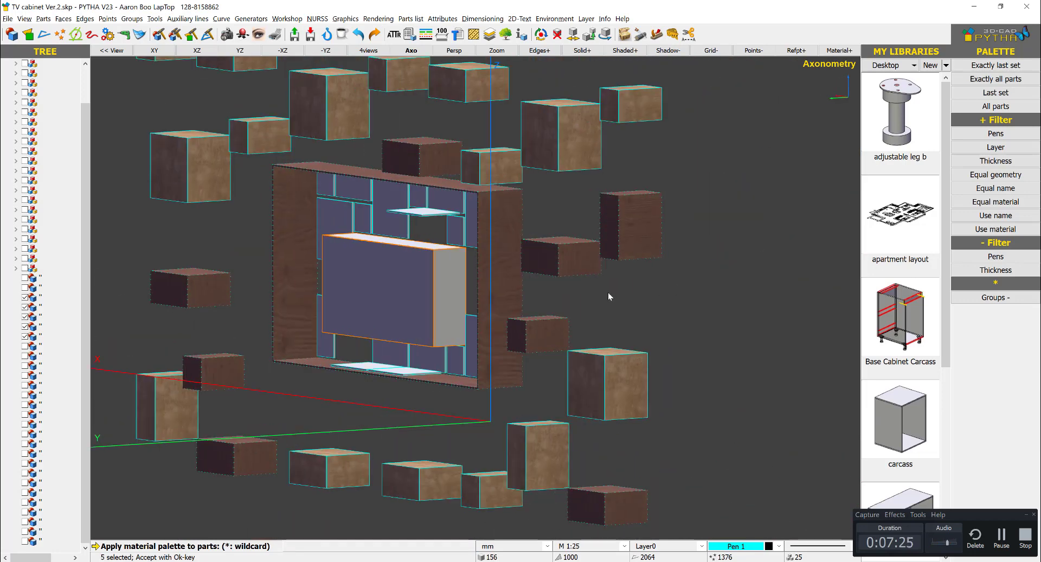
{"action": "right_click", "coordinate": [562, 294]}
{"action": "right_click", "coordinate": [618, 239]}
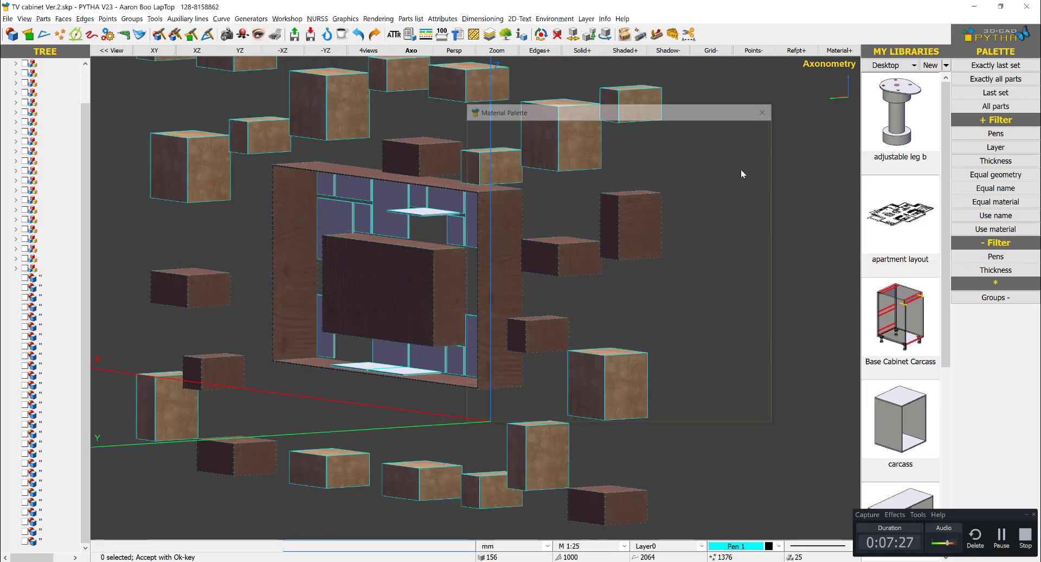
Step: Try to delete the three white horizontal panels near the cabinet's upper and lower edges
{"action": "right_click", "coordinate": [713, 158]}
{"action": "left_click", "coordinate": [738, 216]}
{"action": "scroll", "coordinate": [429, 255], "scroll_direction": "up", "scroll_amount": 2}
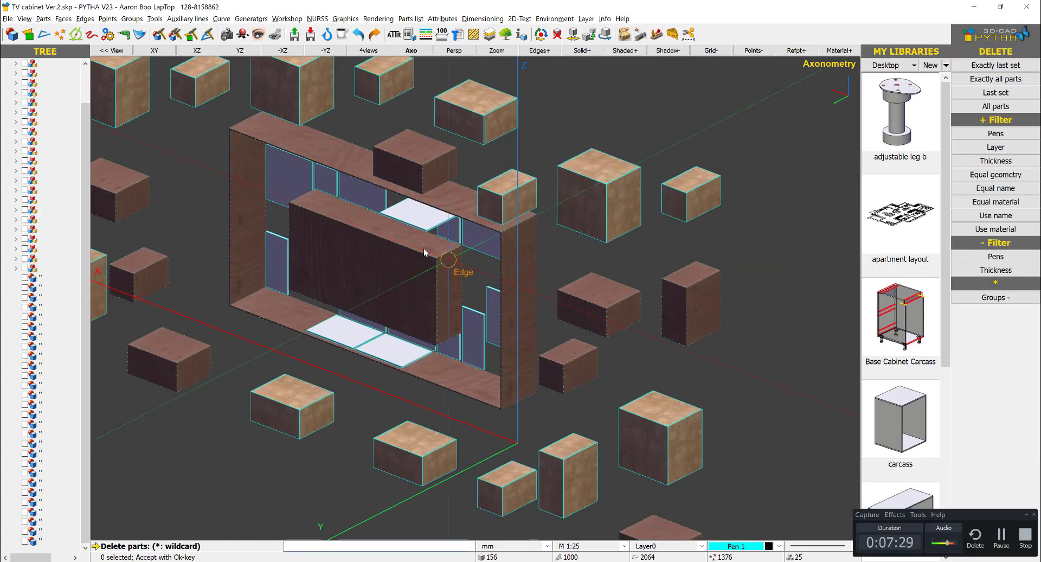
{"action": "left_click", "coordinate": [418, 215]}
{"action": "left_click", "coordinate": [345, 332]}
{"action": "left_click", "coordinate": [394, 351]}
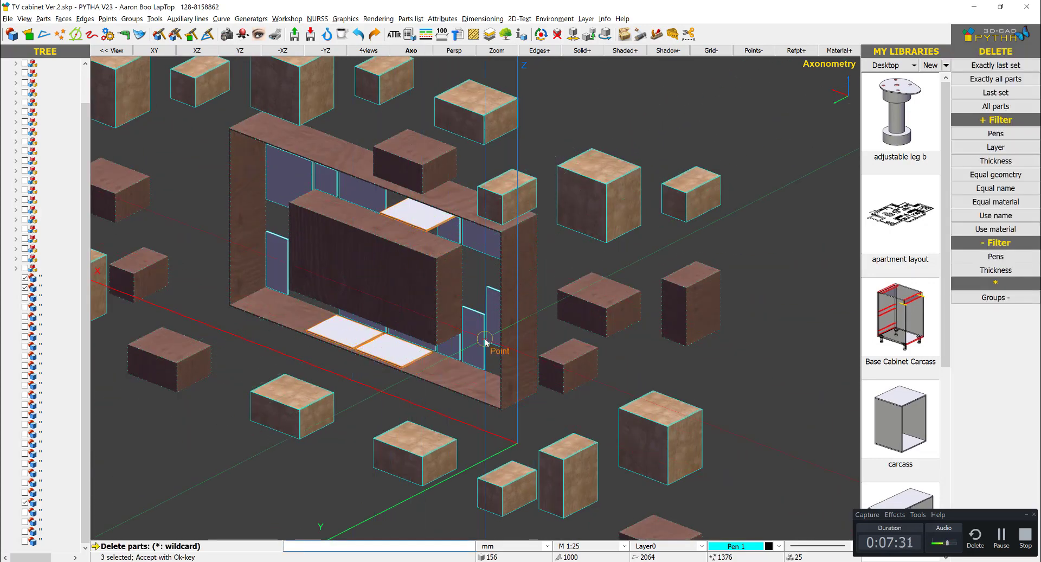
{"action": "right_click", "coordinate": [486, 340]}
{"action": "middle_click_drag", "start_coordinate": [541, 327], "coordinate": [308, 283]}
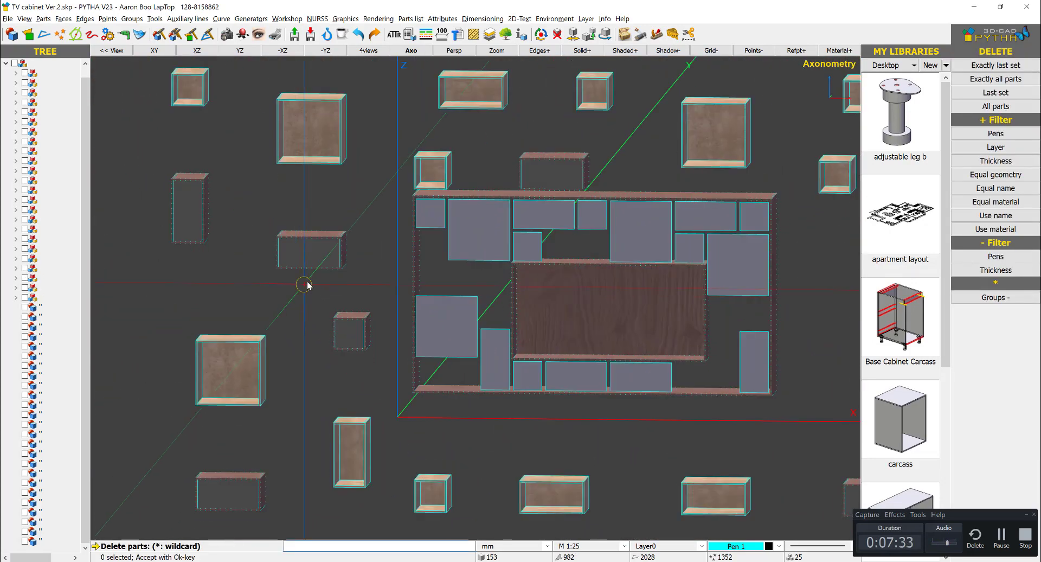
{"action": "right_click", "coordinate": [308, 284]}
Step: Delete the one upper and two lower white horizontal panels of the cabinet
{"action": "middle_click_drag", "start_coordinate": [483, 260], "coordinate": [747, 213]}
{"action": "right_click", "coordinate": [748, 213]}
{"action": "left_click", "coordinate": [773, 274]}
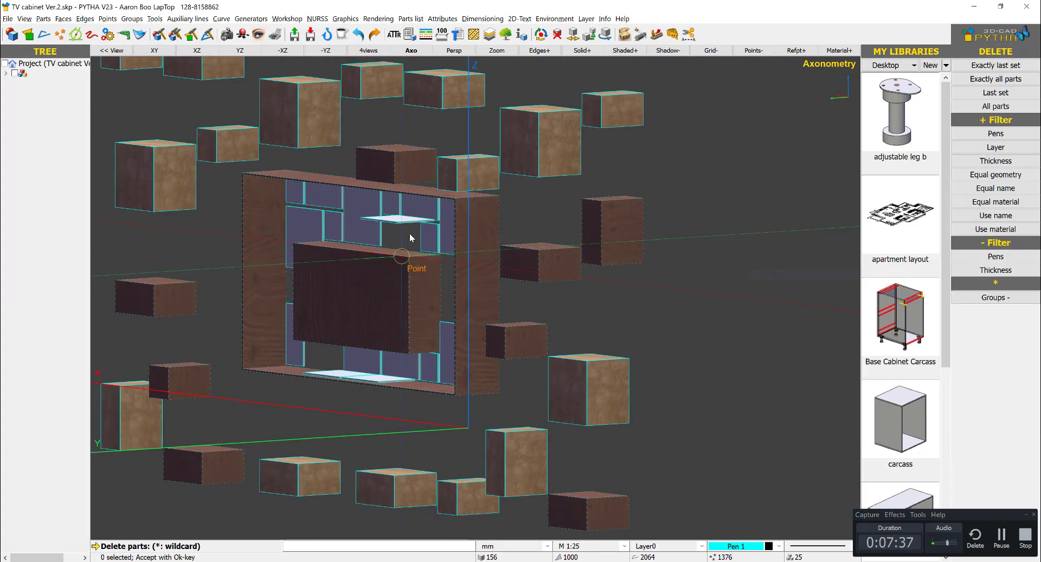
{"action": "left_click", "coordinate": [404, 222]}
{"action": "left_click", "coordinate": [377, 380]}
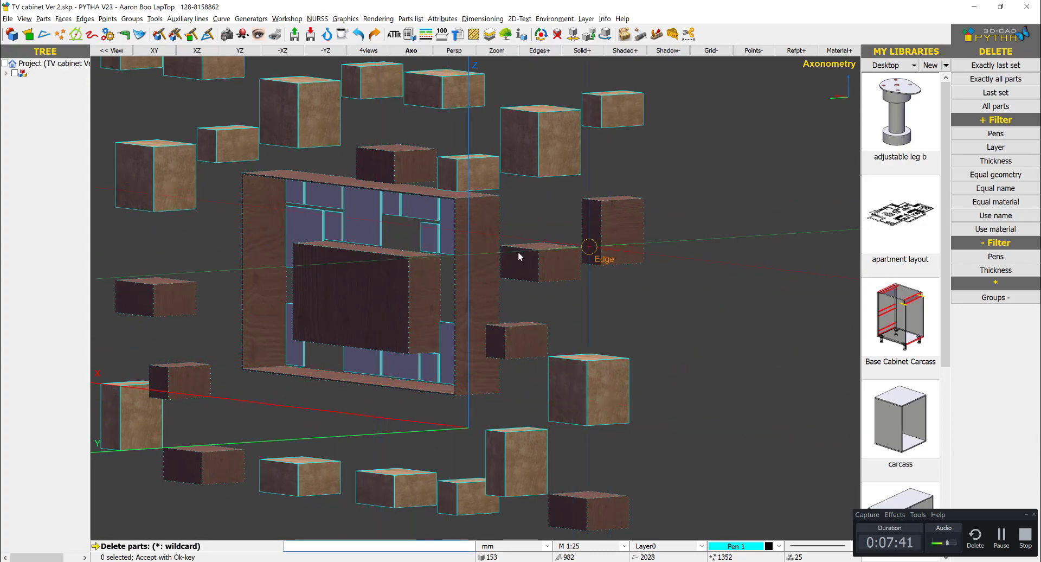
{"action": "middle_click_drag", "start_coordinate": [519, 251], "coordinate": [502, 258]}
{"action": "right_click", "coordinate": [597, 259]}
Step: Run Explode on all parts and close it to bring the scattered boxes back into the assembled cabinet
{"action": "scroll", "coordinate": [598, 262], "scroll_direction": "down", "scroll_amount": 2}
{"action": "scroll", "coordinate": [597, 263], "scroll_direction": "down", "scroll_amount": 2}
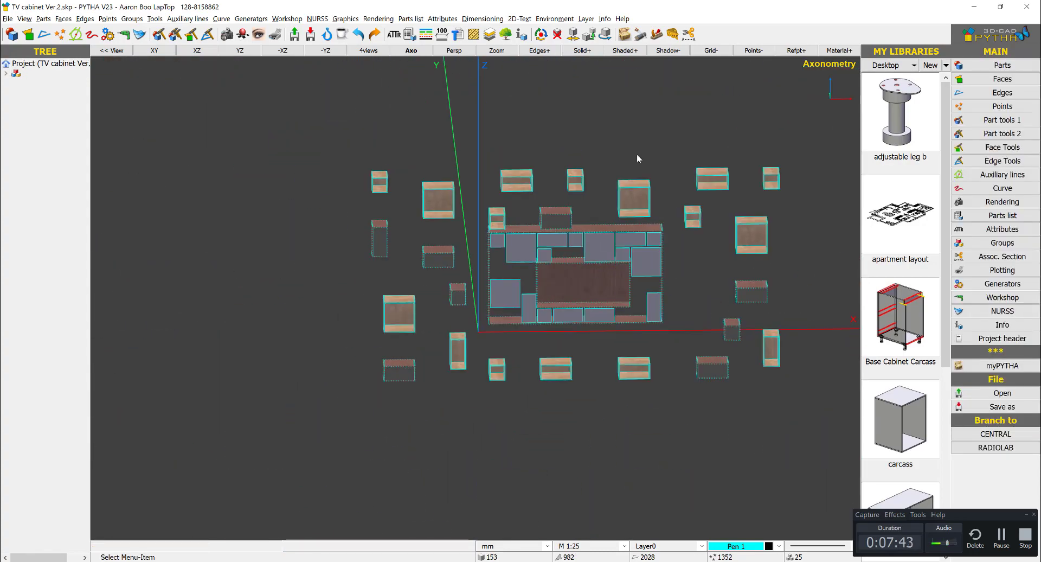
{"action": "middle_click_drag", "start_coordinate": [578, 218], "coordinate": [634, 222]}
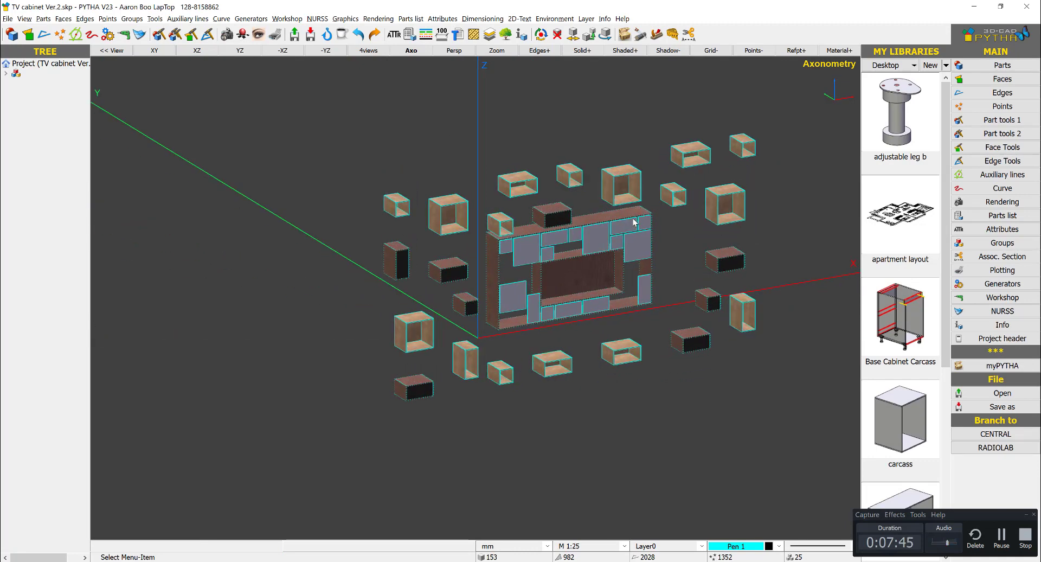
{"action": "scroll", "coordinate": [685, 271], "scroll_direction": "down", "scroll_amount": 4}
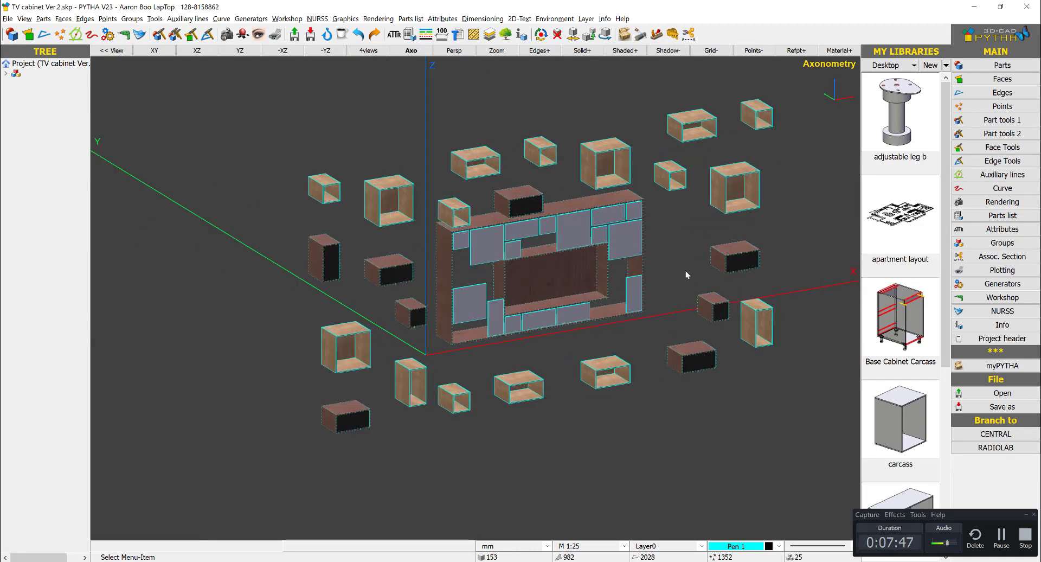
{"action": "right_click", "coordinate": [571, 123]}
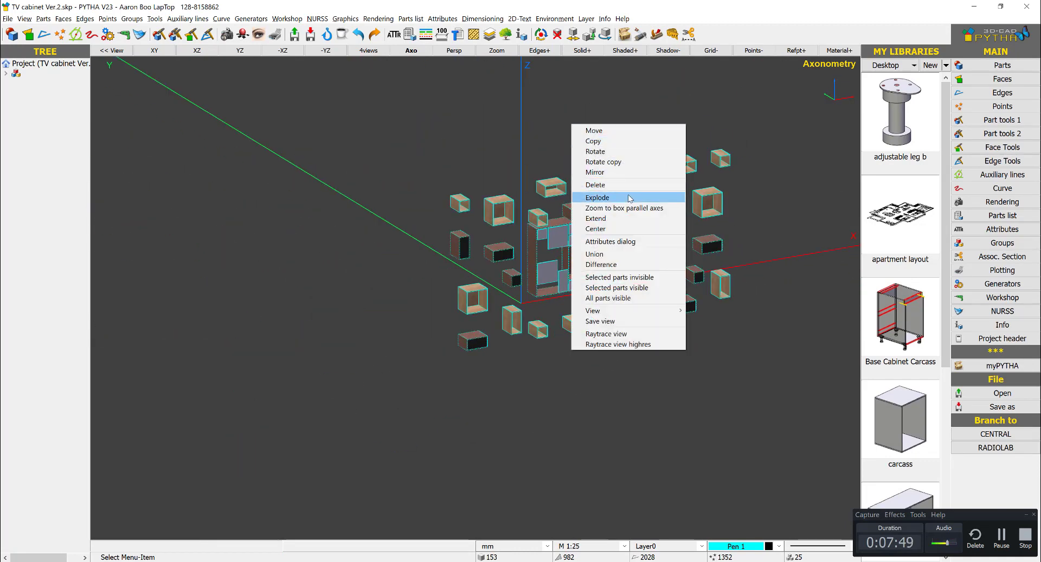
{"action": "left_click", "coordinate": [597, 197]}
{"action": "left_click_drag", "start_coordinate": [774, 111], "coordinate": [371, 435]}
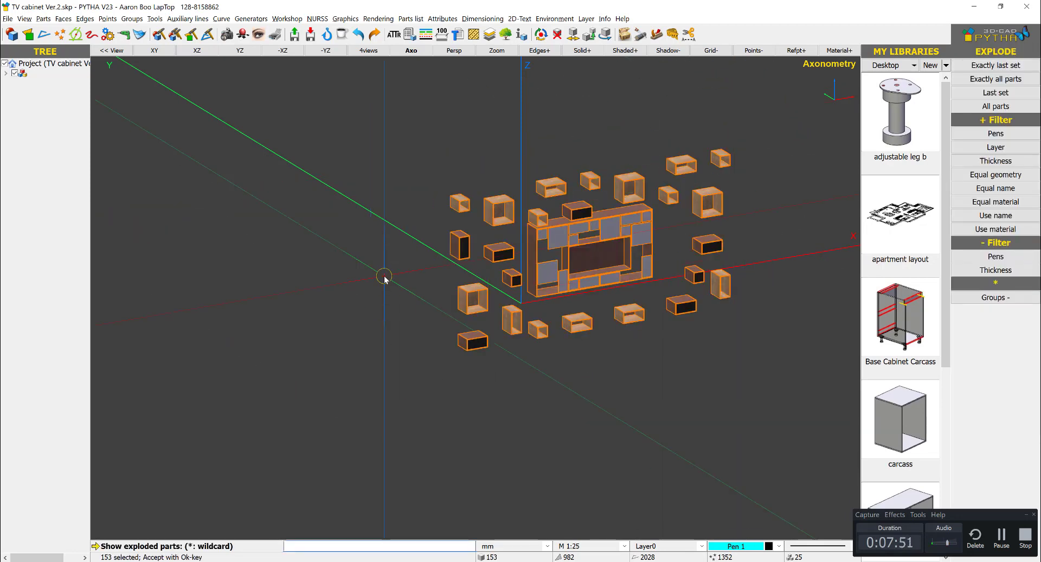
{"action": "right_click", "coordinate": [384, 279]}
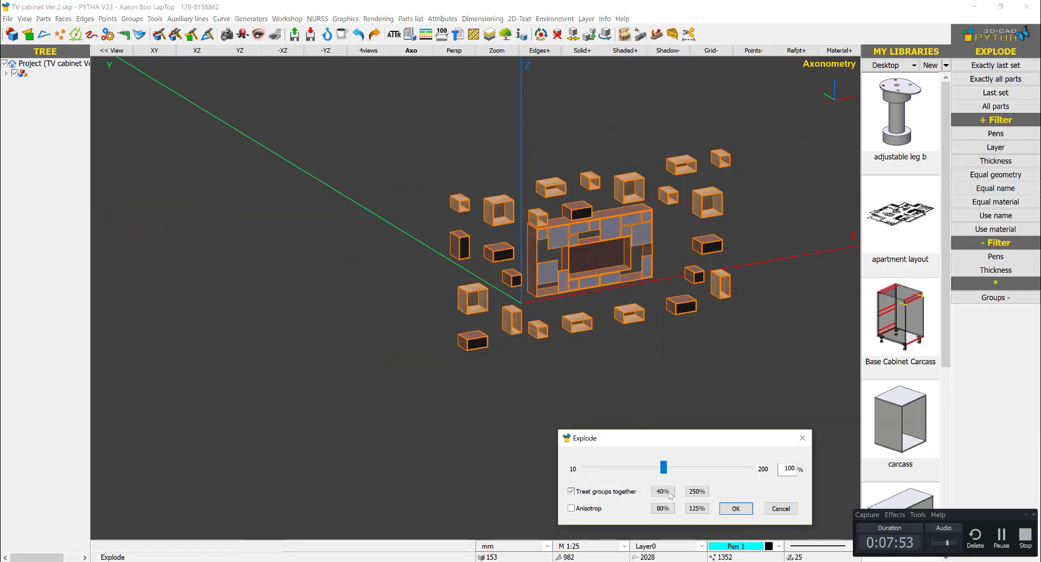
{"action": "key", "text": "Escape"}
{"action": "scroll", "coordinate": [625, 265], "scroll_direction": "up", "scroll_amount": 6}
{"action": "key", "text": "Escape"}
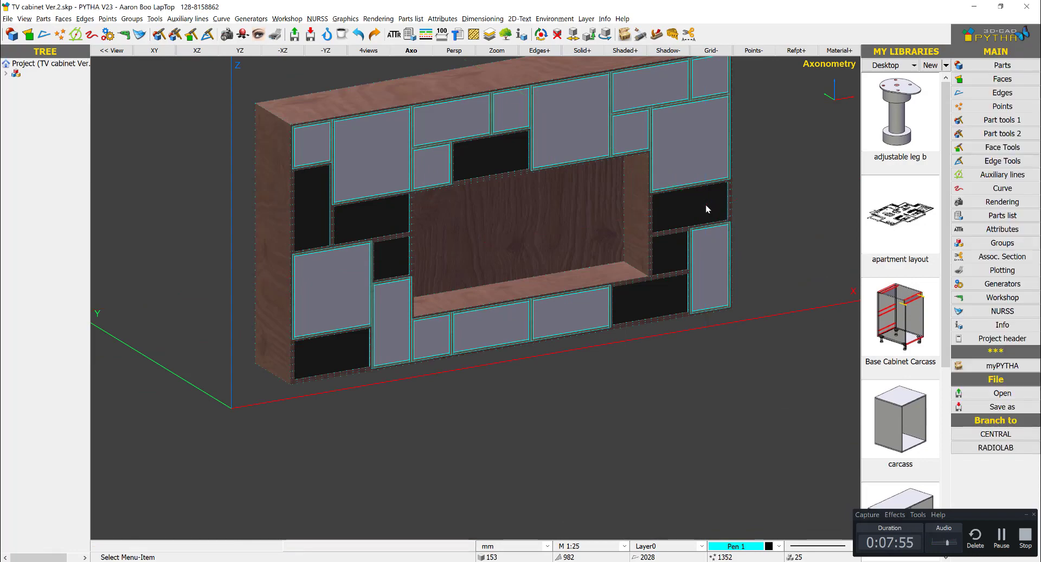
{"action": "scroll", "coordinate": [373, 249], "scroll_direction": "up", "scroll_amount": 2}
{"action": "scroll", "coordinate": [424, 229], "scroll_direction": "down", "scroll_amount": 5}
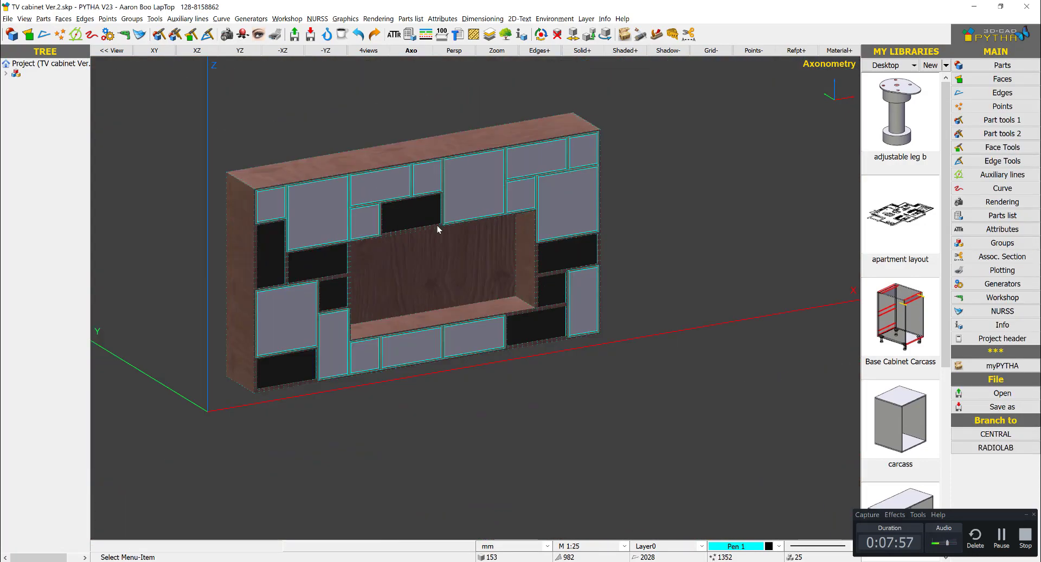
Step: Create a new material palette named PLYWOOD LAM1 and clear its description
{"action": "key", "text": "alt+Tab"}
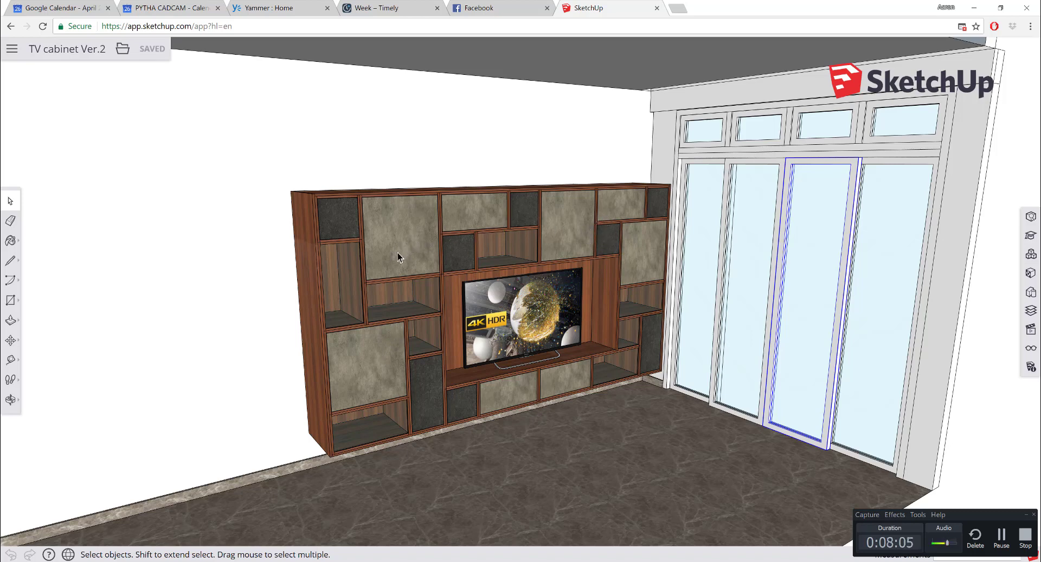
{"action": "key", "text": "alt+Tab"}
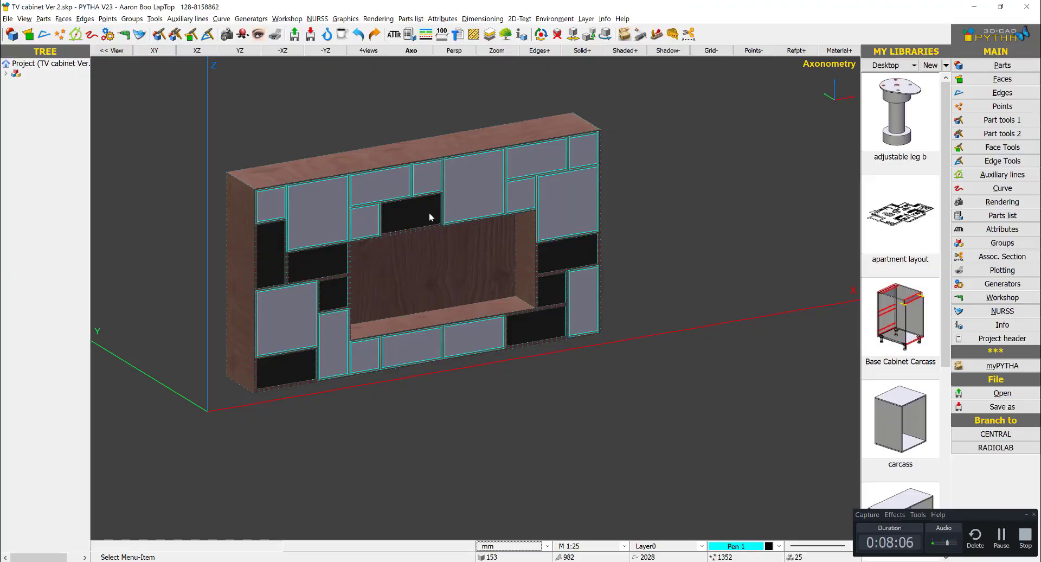
{"action": "left_click", "coordinate": [442, 18]}
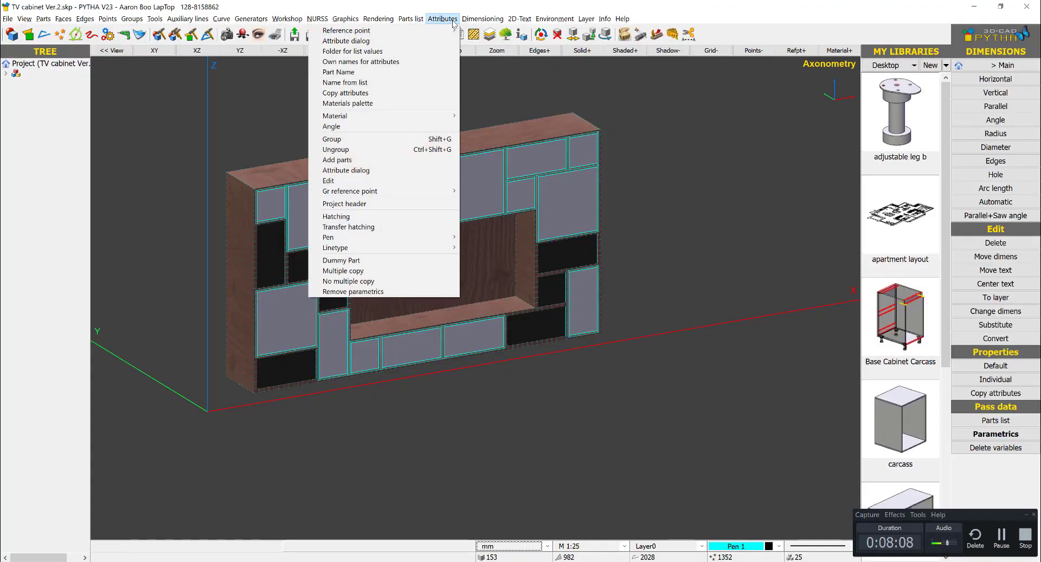
{"action": "left_click", "coordinate": [442, 103]}
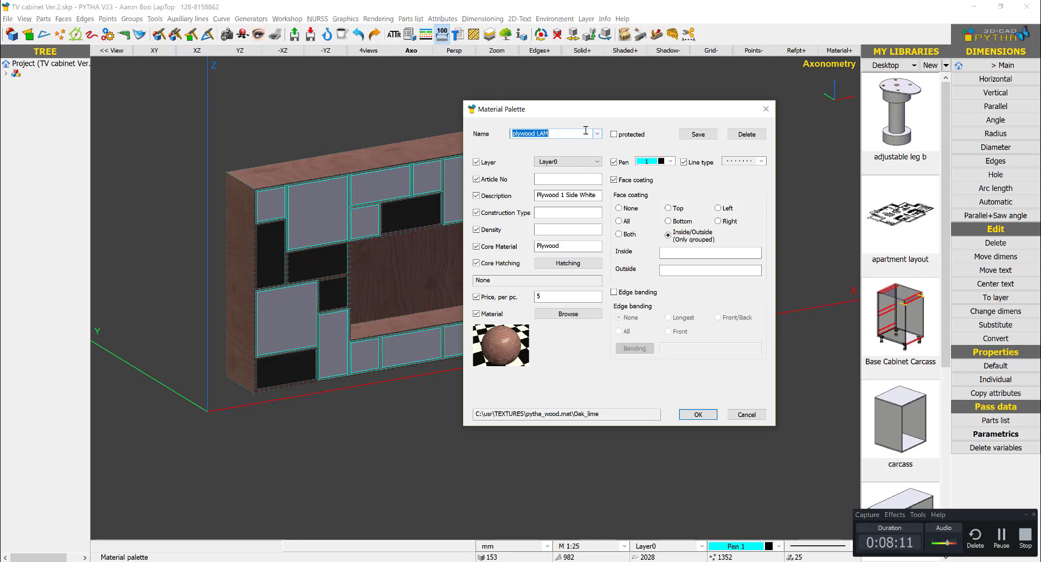
{"action": "left_click", "coordinate": [597, 134]}
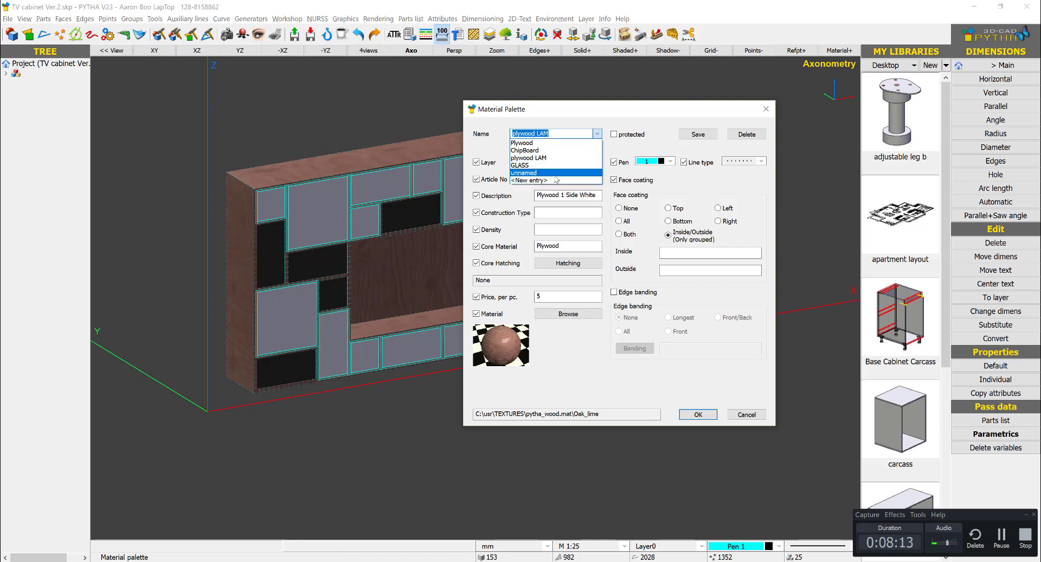
{"action": "left_click", "coordinate": [556, 141]}
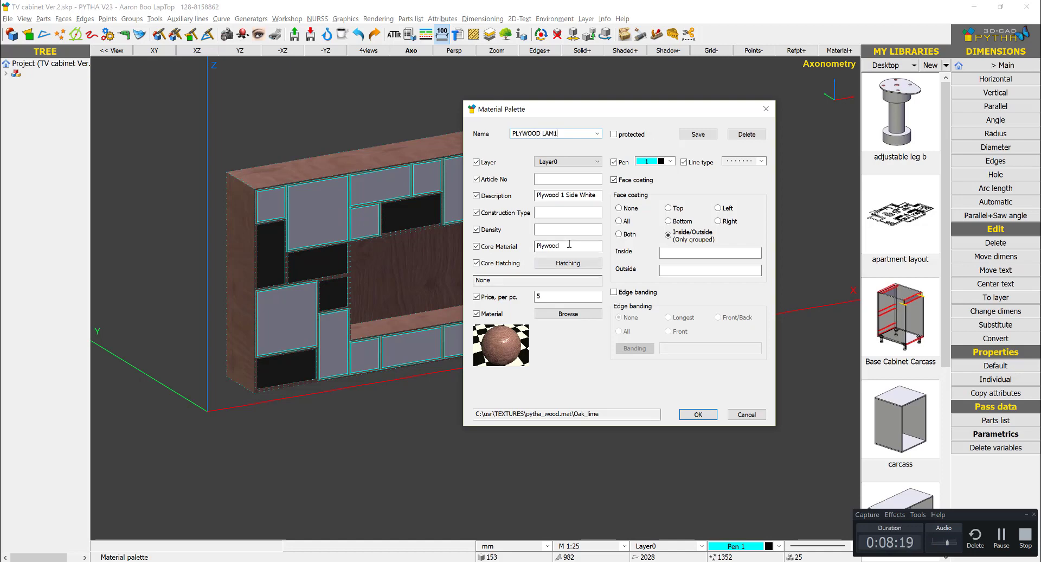
{"action": "left_click_drag", "start_coordinate": [598, 195], "coordinate": [536, 193]}
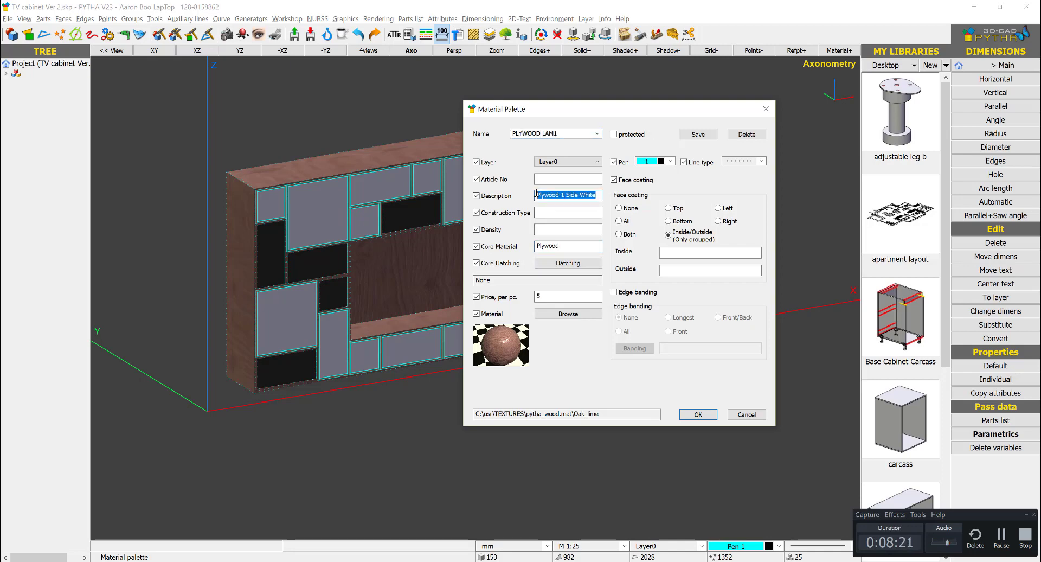
{"action": "key", "text": "Delete"}
Step: Assign the Beton vintage stand material from the imi-Materialien file to the PLYWOOD LAM1 palette
{"action": "left_click", "coordinate": [586, 317]}
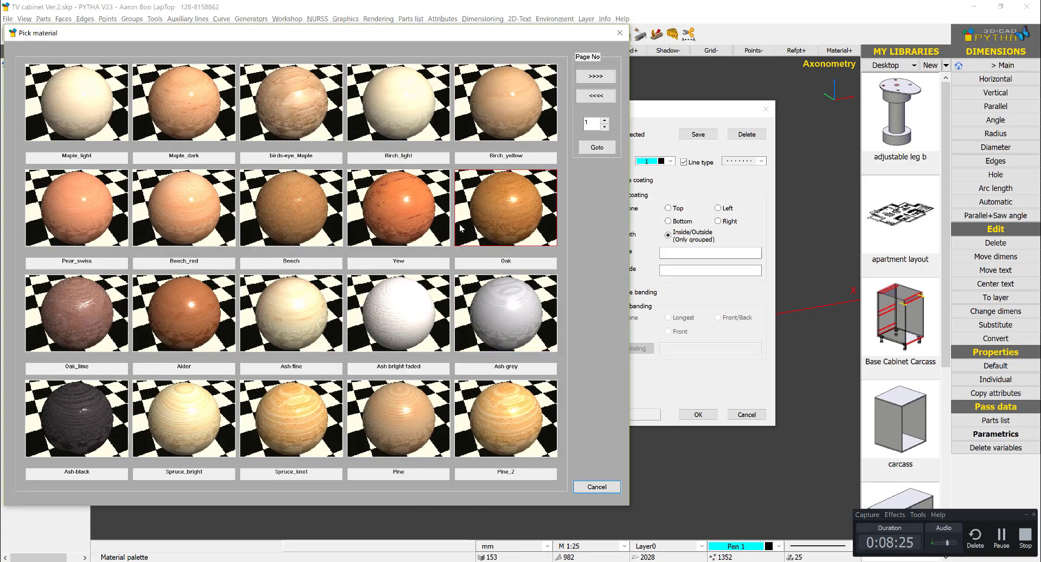
{"action": "left_click", "coordinate": [587, 481]}
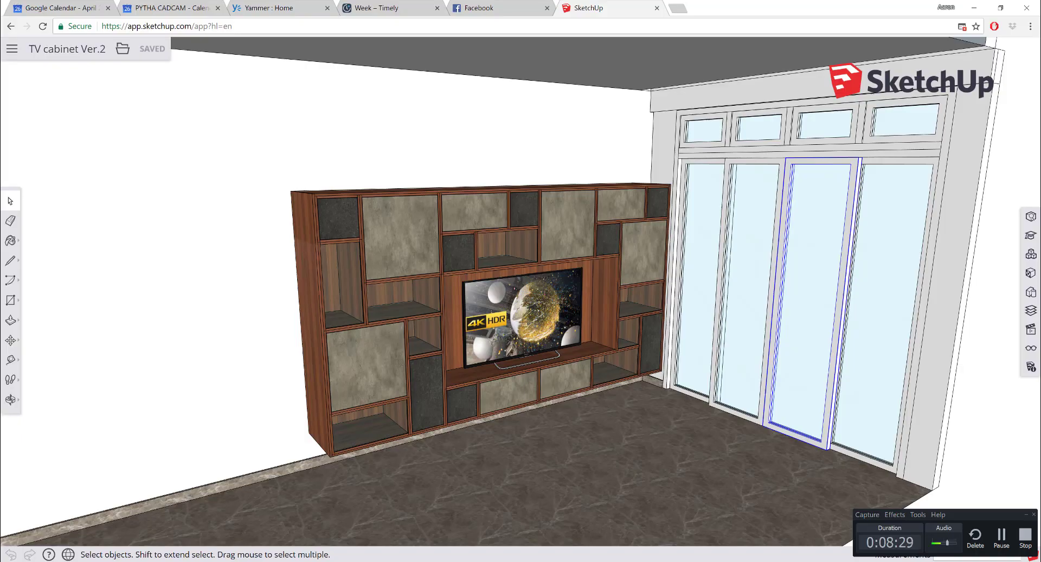
{"action": "scroll", "coordinate": [169, 235], "scroll_direction": "down", "scroll_amount": 6}
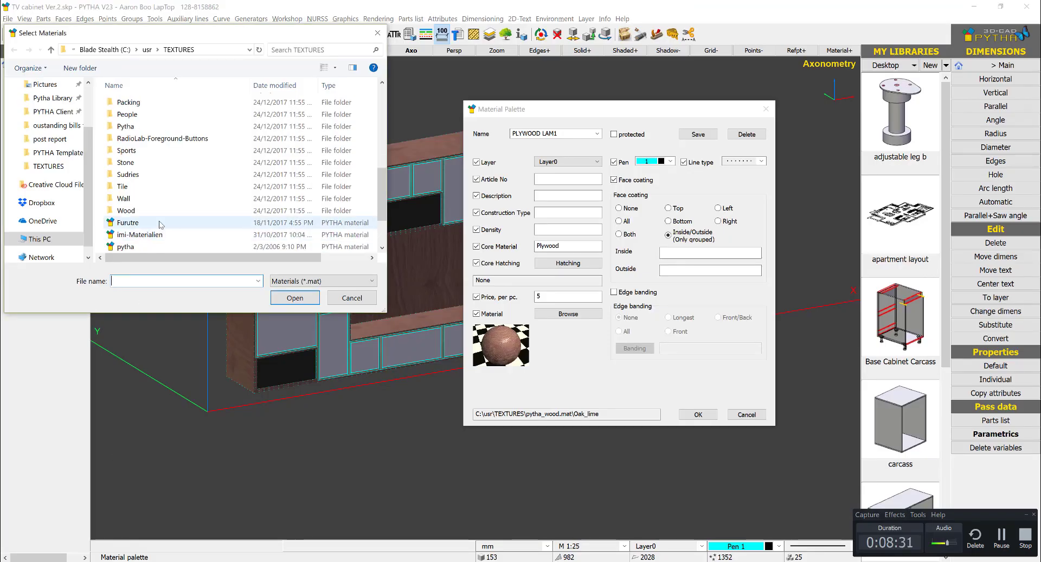
{"action": "double_click", "coordinate": [163, 234]}
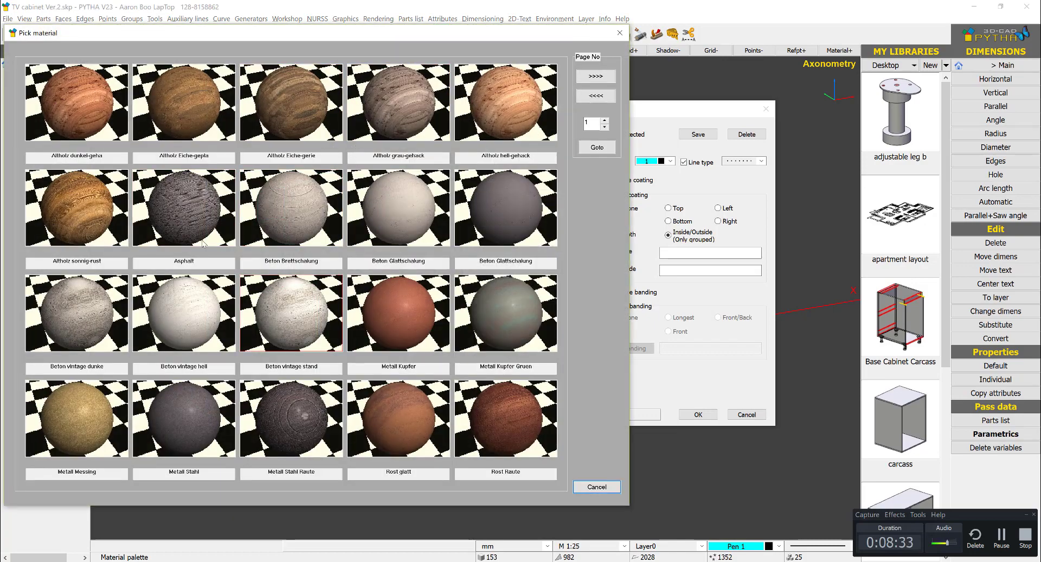
{"action": "left_click", "coordinate": [264, 317]}
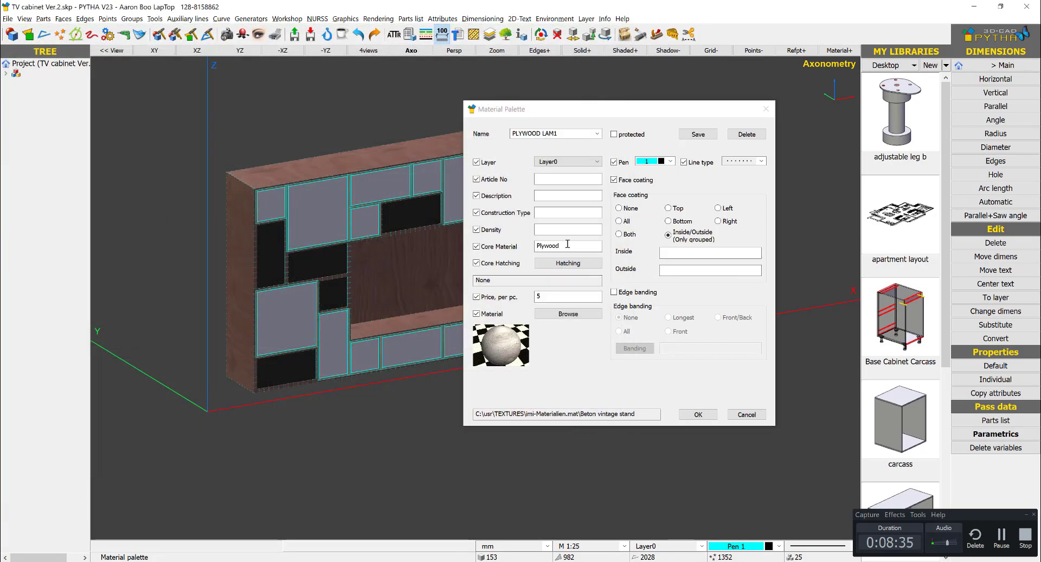
Step: Set the palette's inside coating to PVC, fill in the outside coating, and overwrite the palette file
{"action": "left_click", "coordinate": [677, 253]}
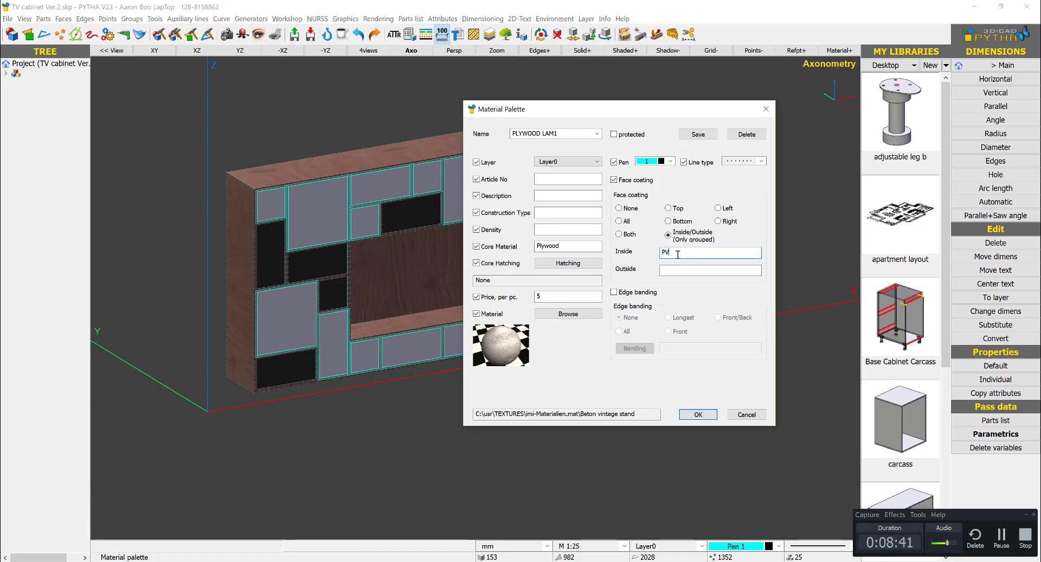
{"action": "key", "text": "Tab"}
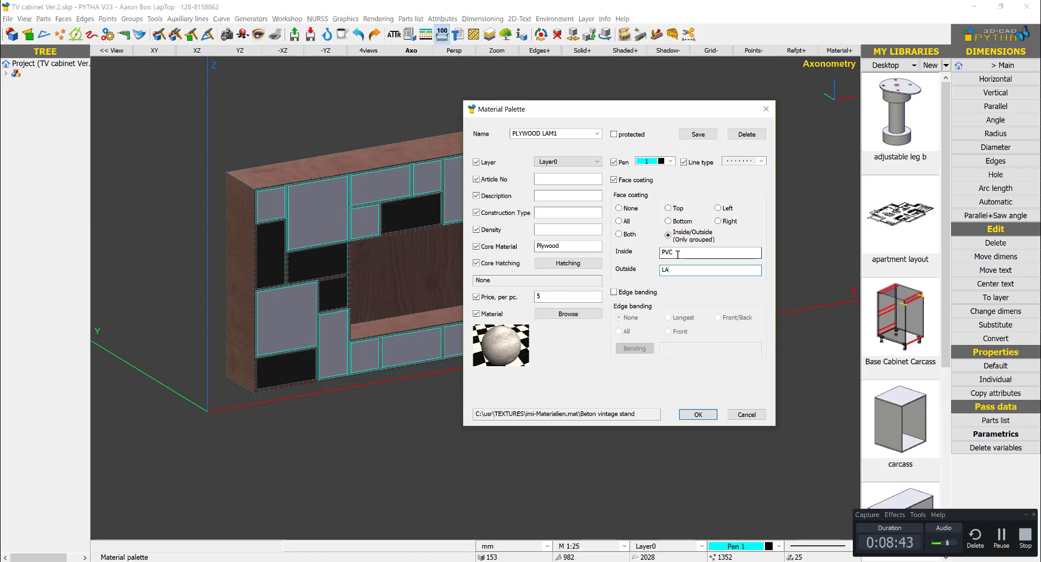
{"action": "key", "text": "Return"}
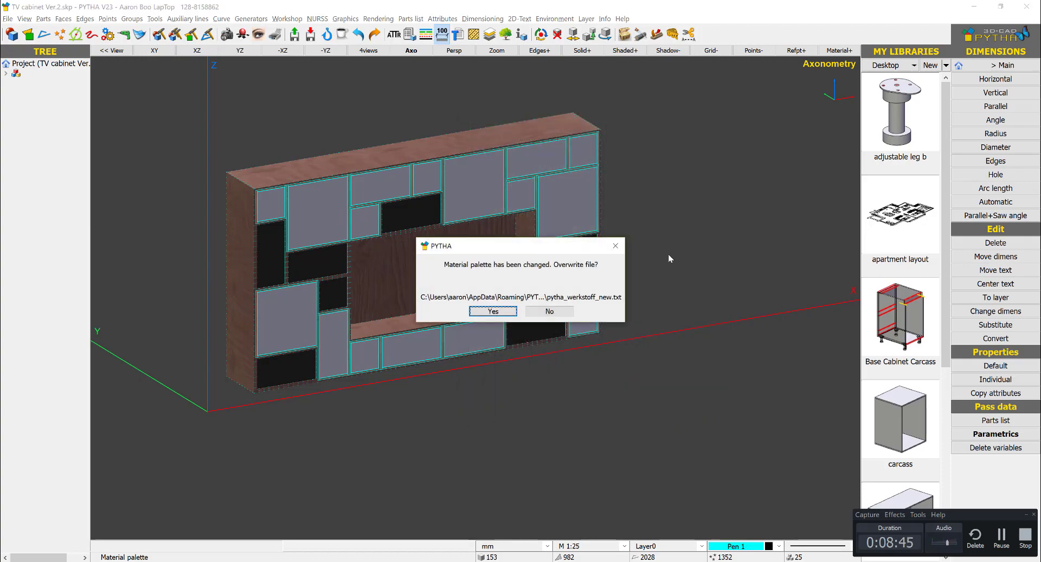
{"action": "key", "text": "Return"}
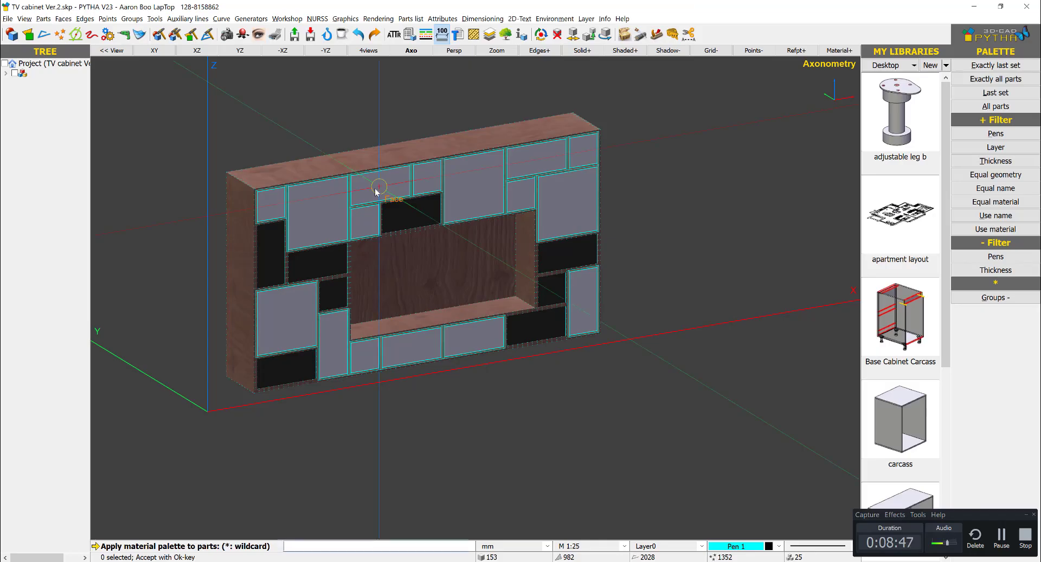
Step: Apply the PLYWOOD LAM1 palette to the eight door fronts that are light stone in the SketchUp reference
{"action": "left_click", "coordinate": [305, 211]}
{"action": "key", "text": "alt+Tab"}
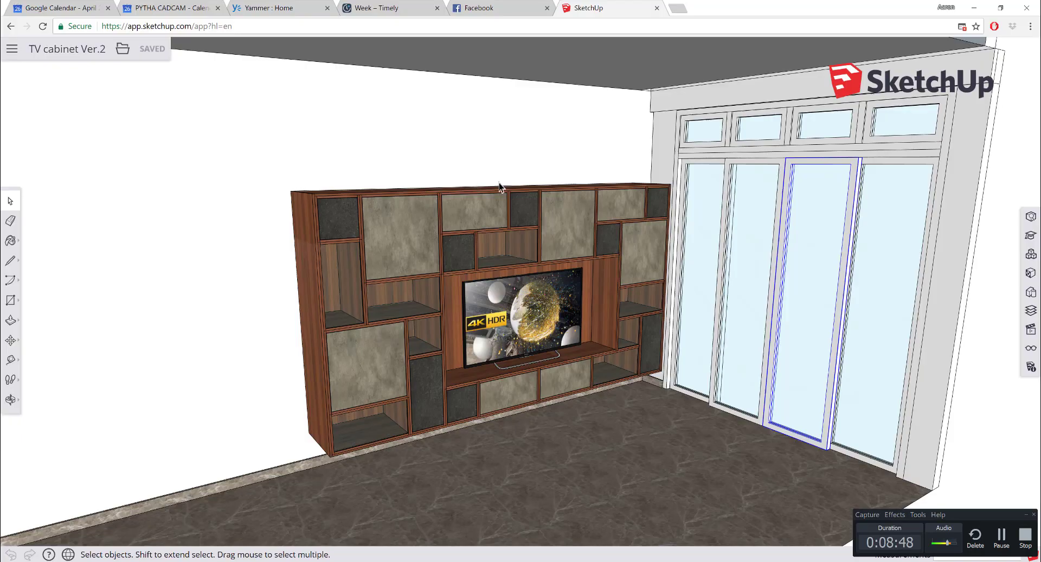
{"action": "key", "text": "alt+Tab"}
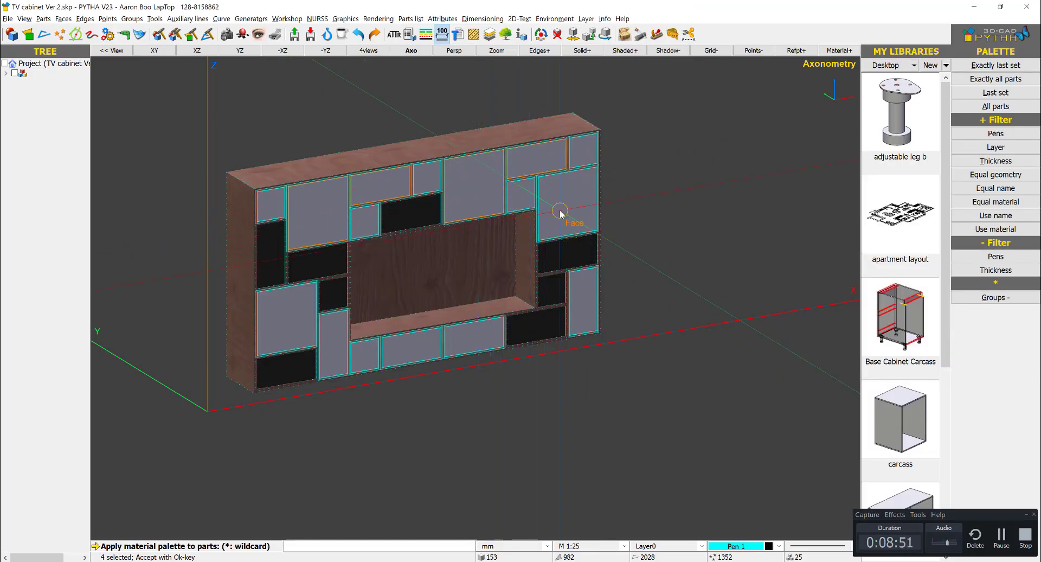
{"action": "key", "text": "alt+Tab"}
{"action": "key", "text": "alt+Tab"}
{"action": "left_click", "coordinate": [288, 335]}
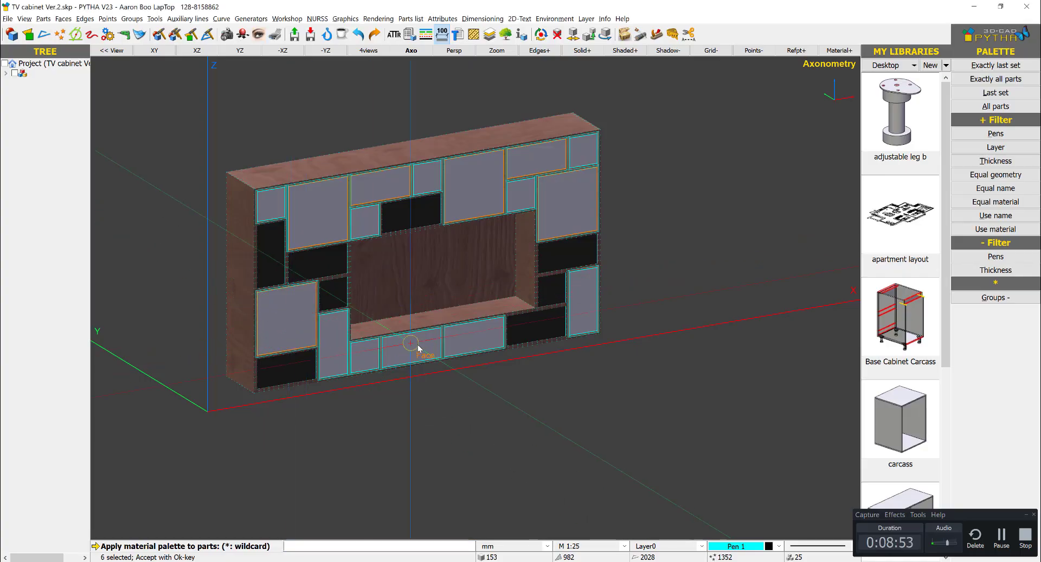
{"action": "left_click", "coordinate": [417, 347]}
{"action": "left_click", "coordinate": [481, 338]}
{"action": "right_click", "coordinate": [514, 378]}
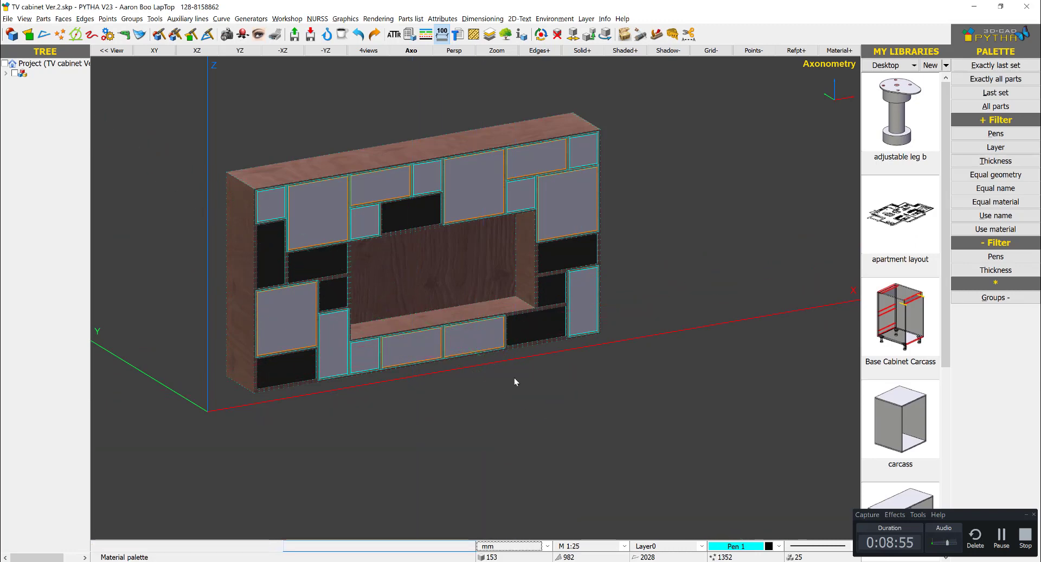
Step: Change the PLYWOOD LAM1 palette's material to Metall Stahl and overwrite the palette file
{"action": "right_click", "coordinate": [618, 315]}
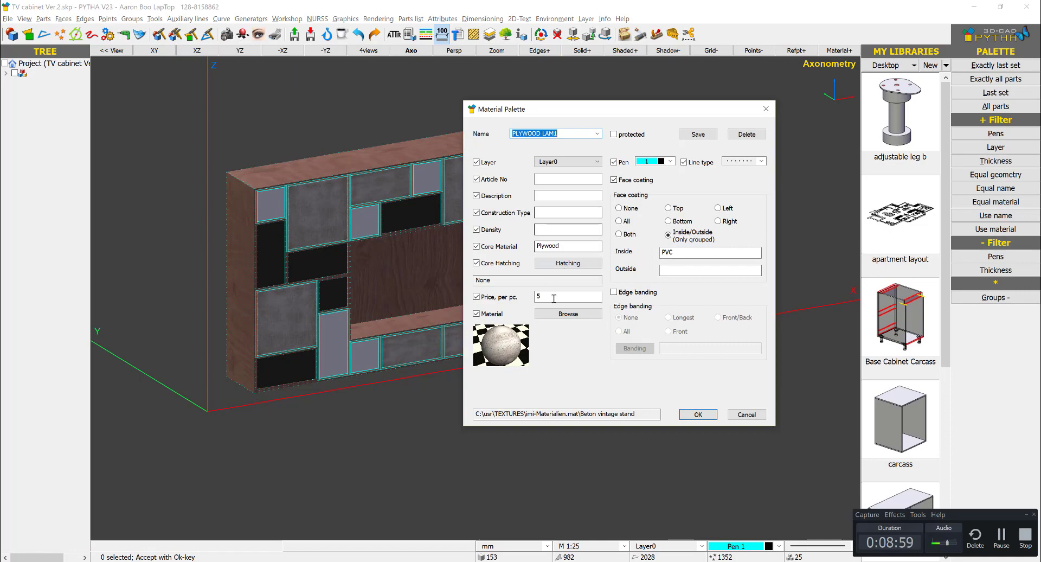
{"action": "left_click", "coordinate": [570, 314]}
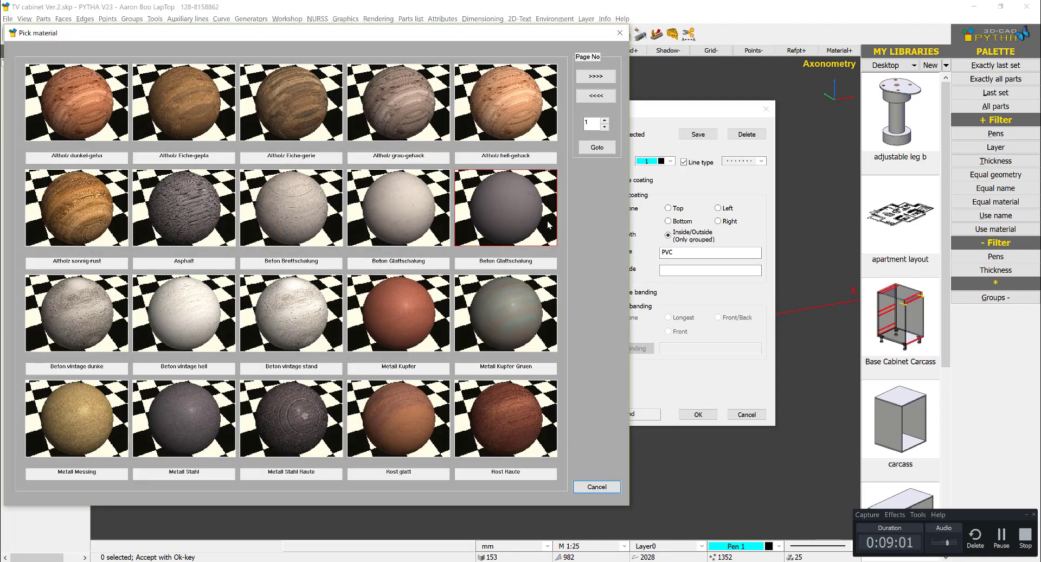
{"action": "left_click", "coordinate": [198, 417]}
{"action": "left_click", "coordinate": [698, 414]}
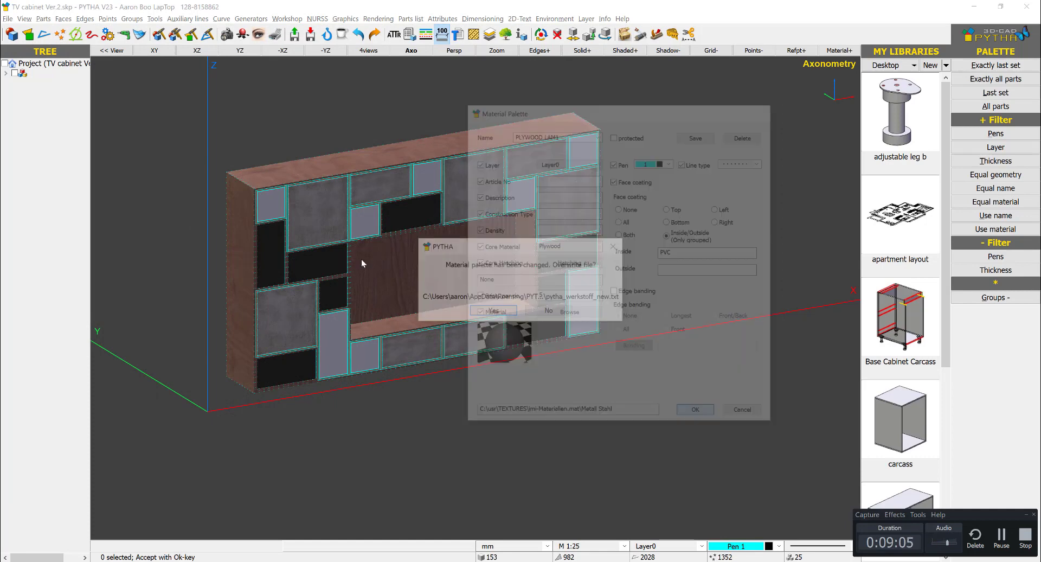
{"action": "left_click", "coordinate": [504, 312]}
Step: Apply the edited PLYWOOD LAM1 palette to the six small square fronts and the two tall narrow fronts, then leave the palette command
{"action": "left_click", "coordinate": [272, 204]}
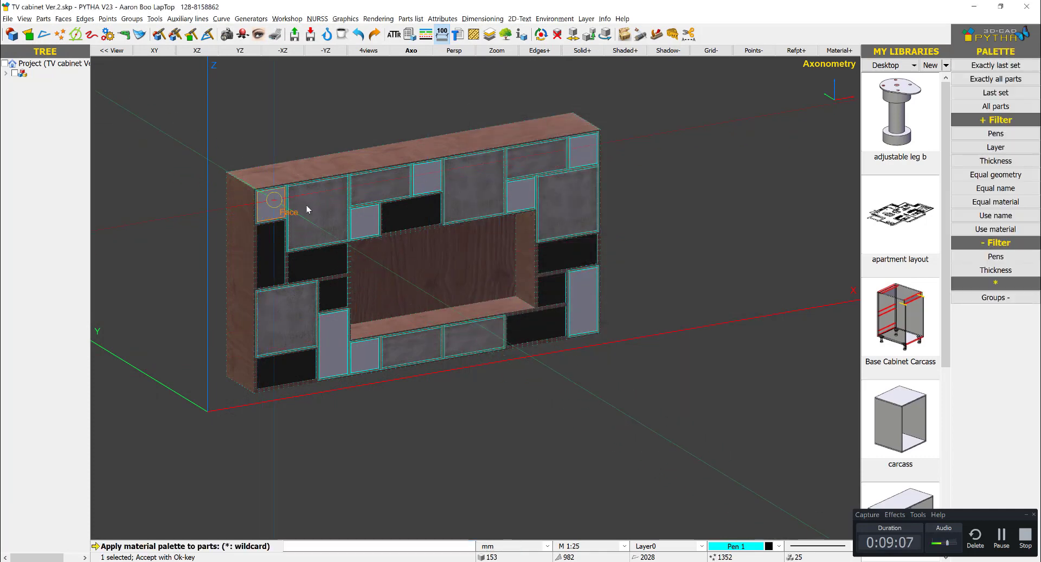
{"action": "left_click", "coordinate": [365, 230]}
{"action": "left_click", "coordinate": [428, 176]}
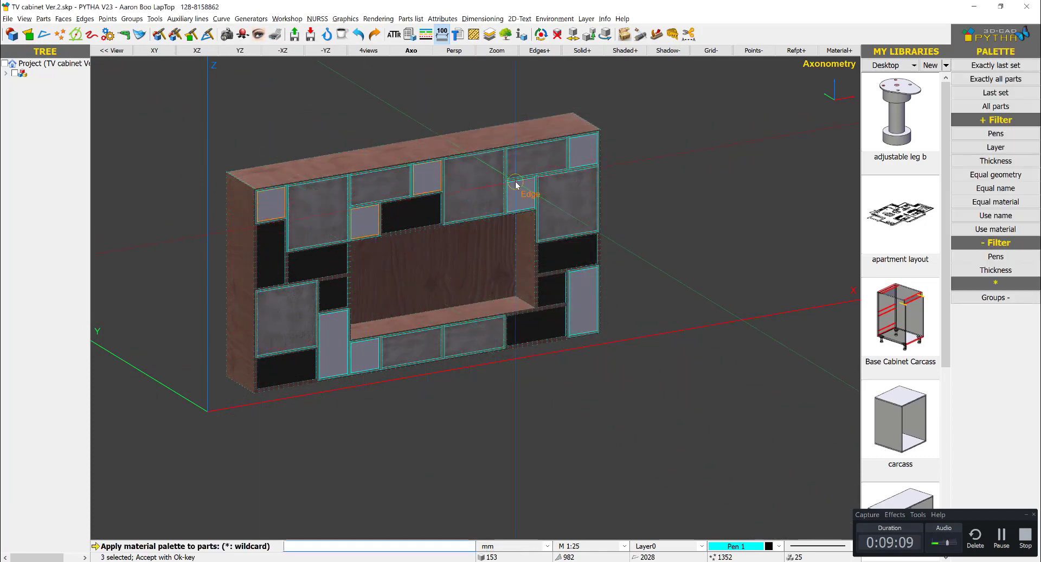
{"action": "left_click", "coordinate": [523, 200]}
{"action": "left_click", "coordinate": [582, 152]}
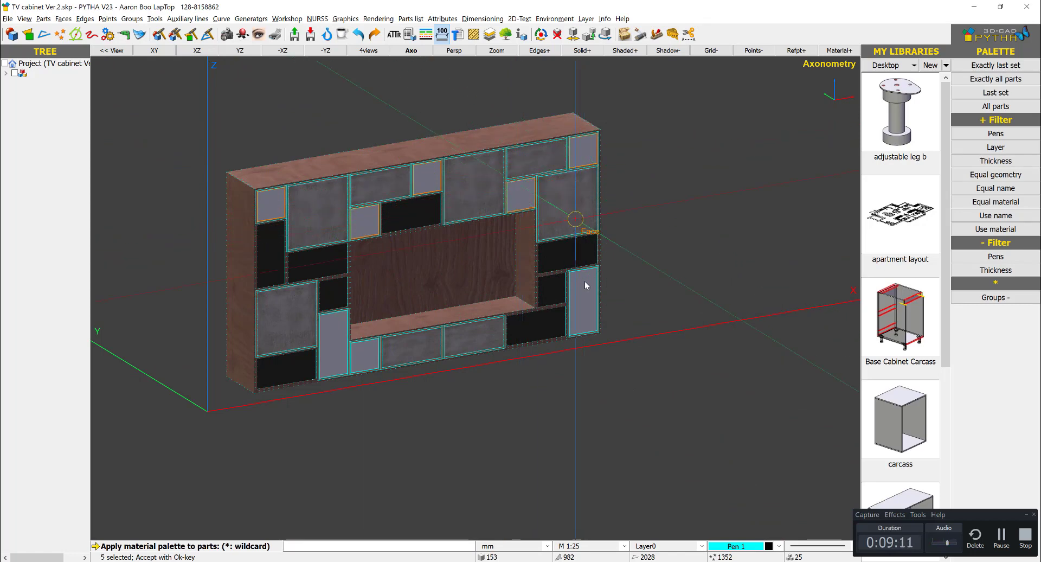
{"action": "left_click", "coordinate": [589, 304]}
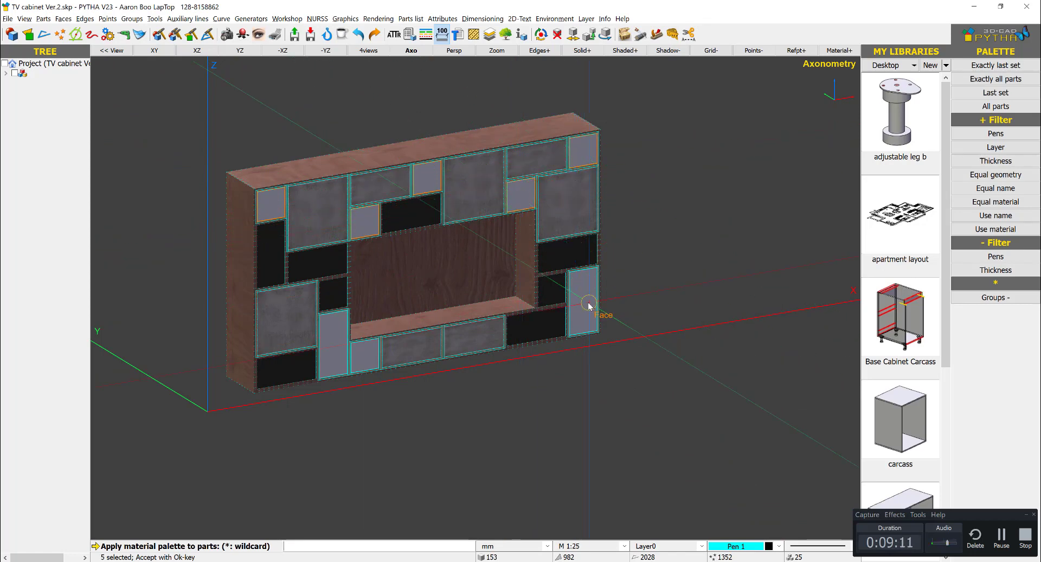
{"action": "left_click", "coordinate": [364, 359]}
{"action": "left_click", "coordinate": [336, 349]}
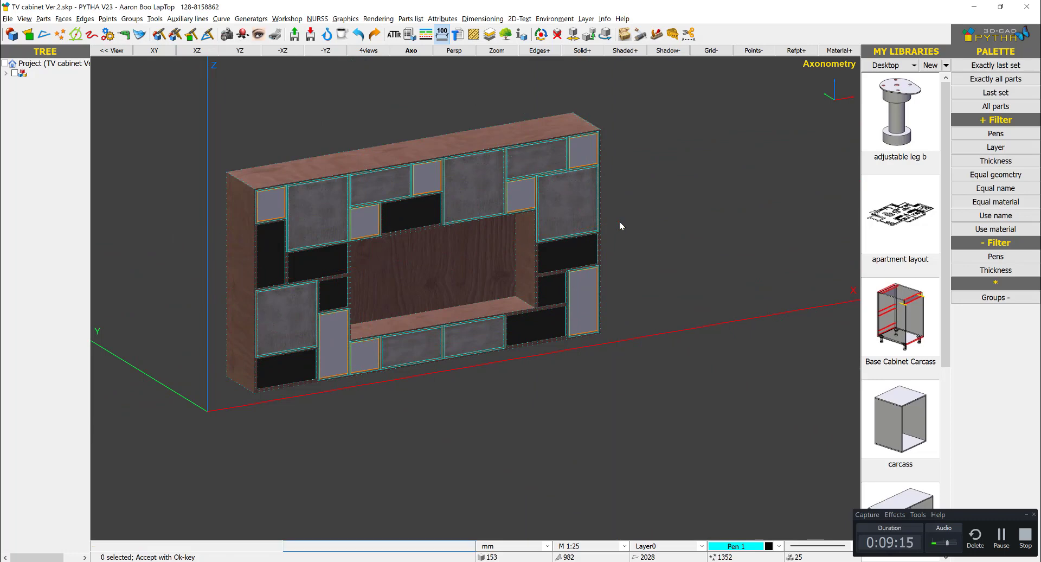
{"action": "right_click", "coordinate": [620, 221]}
{"action": "right_click", "coordinate": [653, 216]}
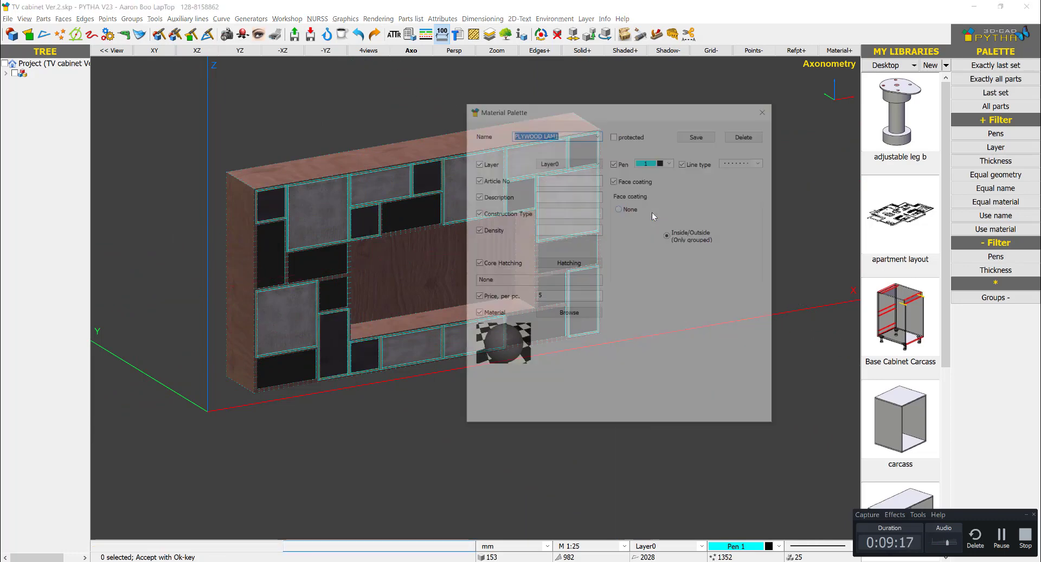
{"action": "left_click", "coordinate": [743, 418]}
Step: Preview the whole cabinet in a raytrace view and return to the normal shaded view
{"action": "middle_click_drag", "start_coordinate": [686, 210], "coordinate": [742, 212]}
{"action": "scroll", "coordinate": [613, 241], "scroll_direction": "up", "scroll_amount": 2}
{"action": "scroll", "coordinate": [637, 274], "scroll_direction": "down", "scroll_amount": 2}
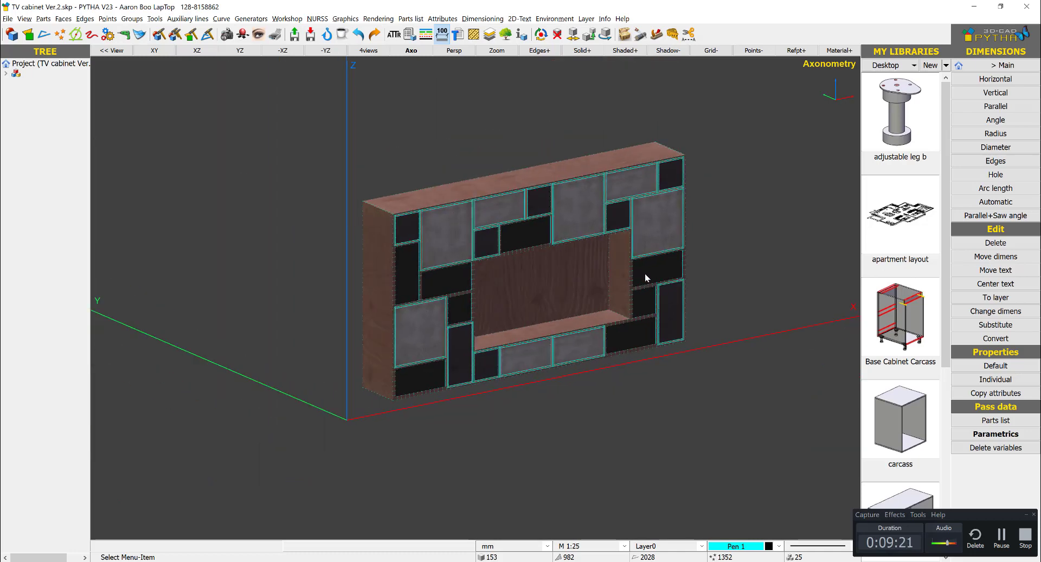
{"action": "scroll", "coordinate": [645, 272], "scroll_direction": "up", "scroll_amount": 1}
{"action": "right_click", "coordinate": [745, 222]}
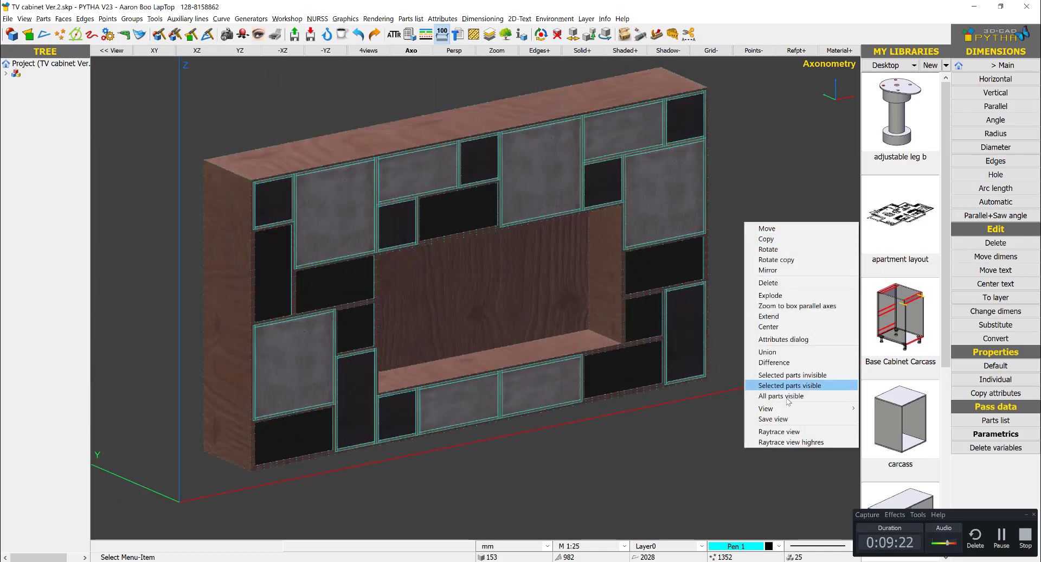
{"action": "left_click", "coordinate": [801, 431]}
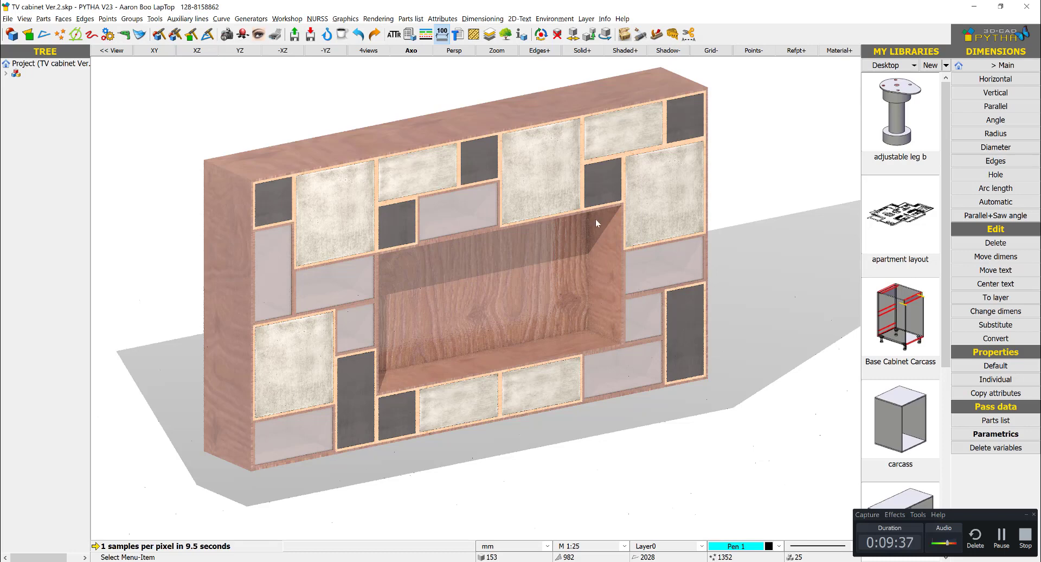
{"action": "right_click", "coordinate": [795, 137]}
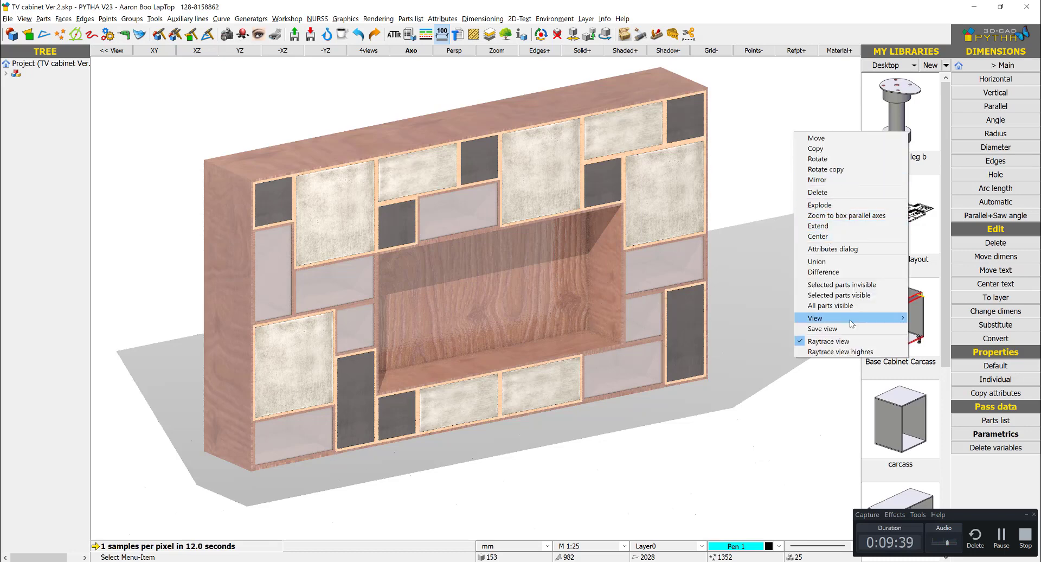
{"action": "left_click", "coordinate": [849, 342]}
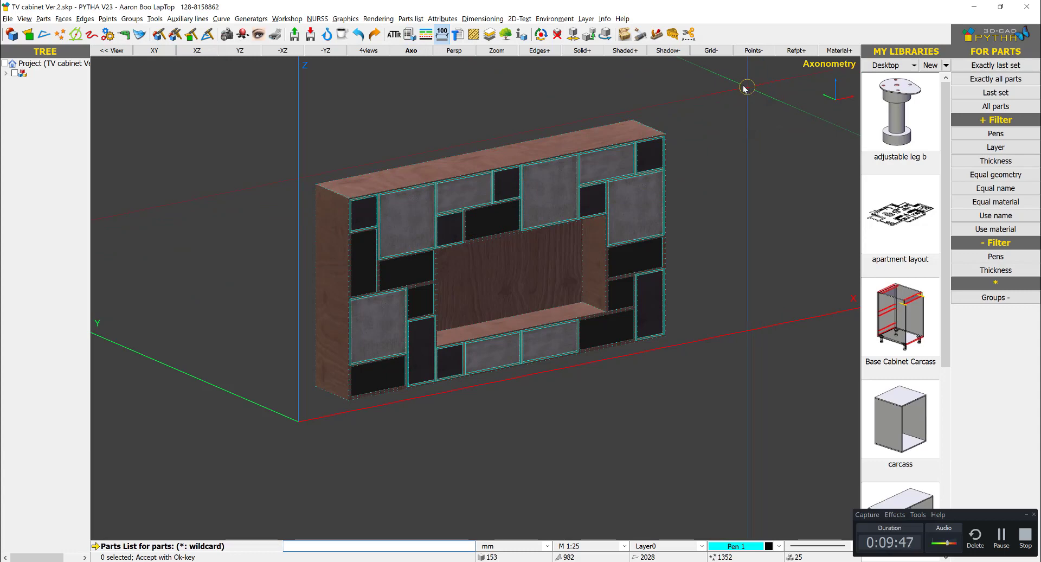
Step: Generate a parts list for the whole cabinet and look through its core materials and face coatings
{"action": "left_click_drag", "start_coordinate": [747, 87], "coordinate": [244, 494]}
{"action": "right_click", "coordinate": [252, 270]}
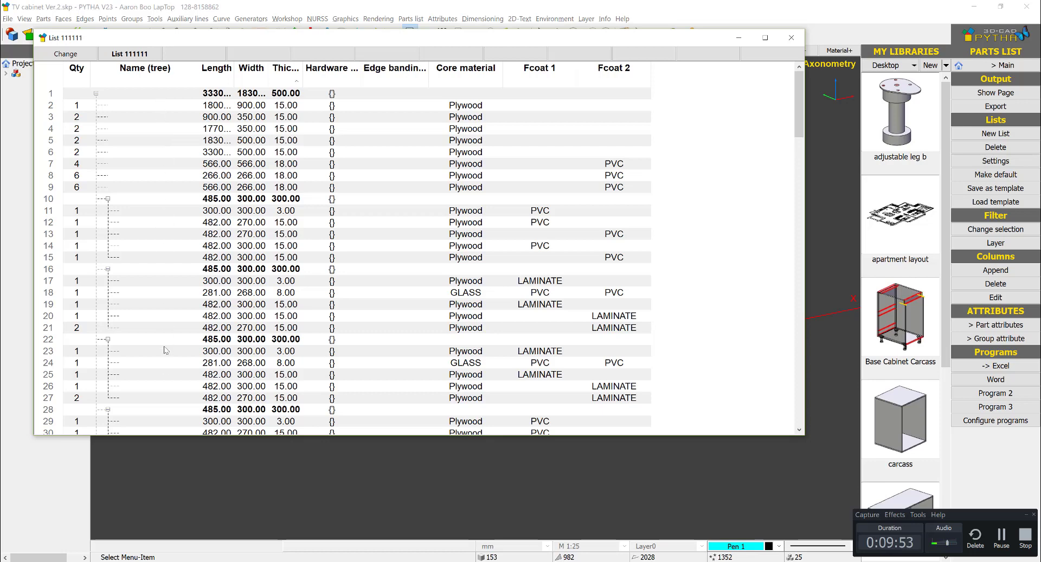
{"action": "scroll", "coordinate": [434, 161], "scroll_direction": "down", "scroll_amount": 4}
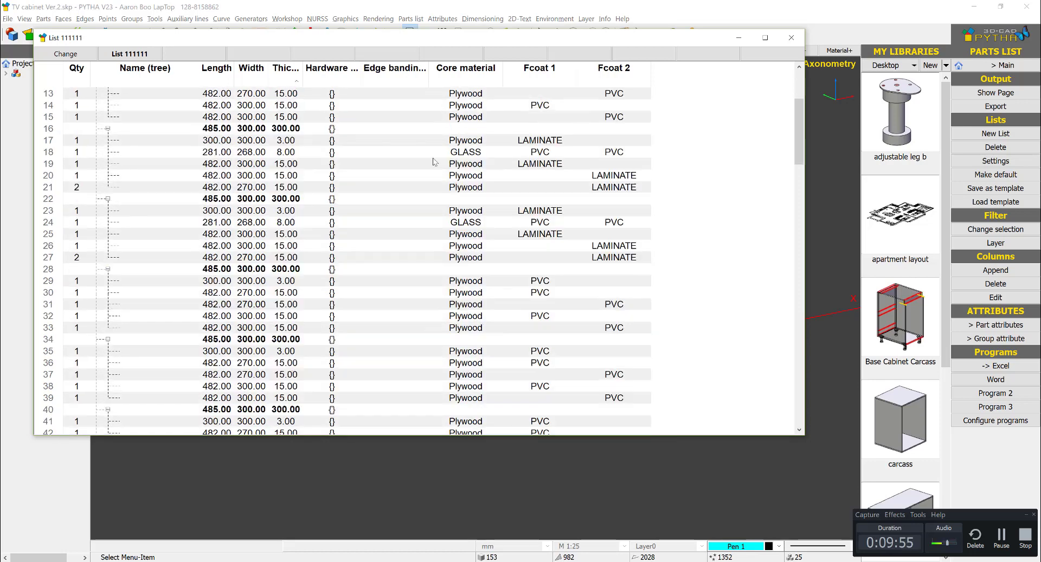
{"action": "scroll", "coordinate": [473, 179], "scroll_direction": "down", "scroll_amount": 3}
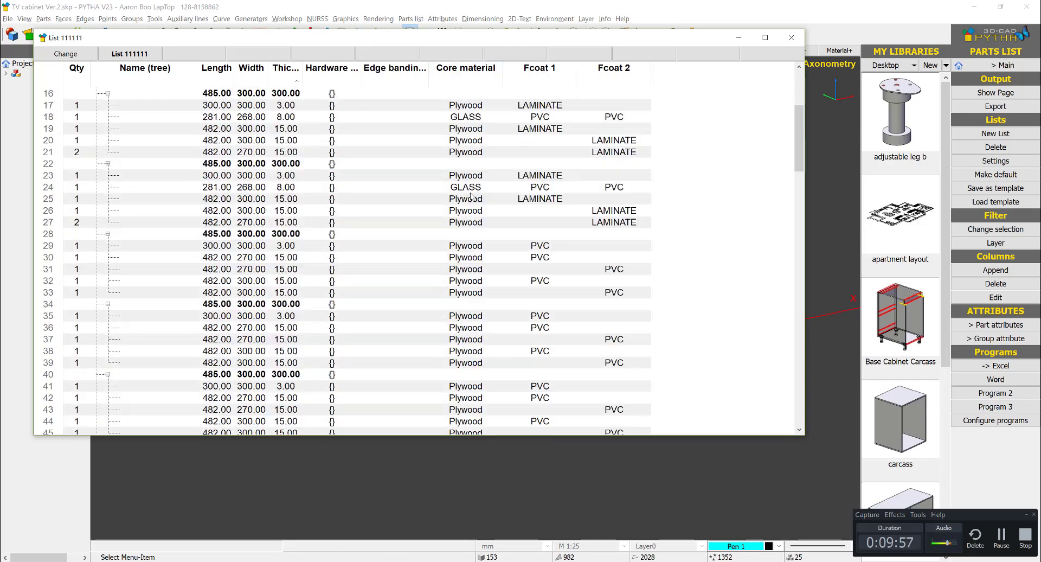
{"action": "scroll", "coordinate": [472, 226], "scroll_direction": "down", "scroll_amount": 5}
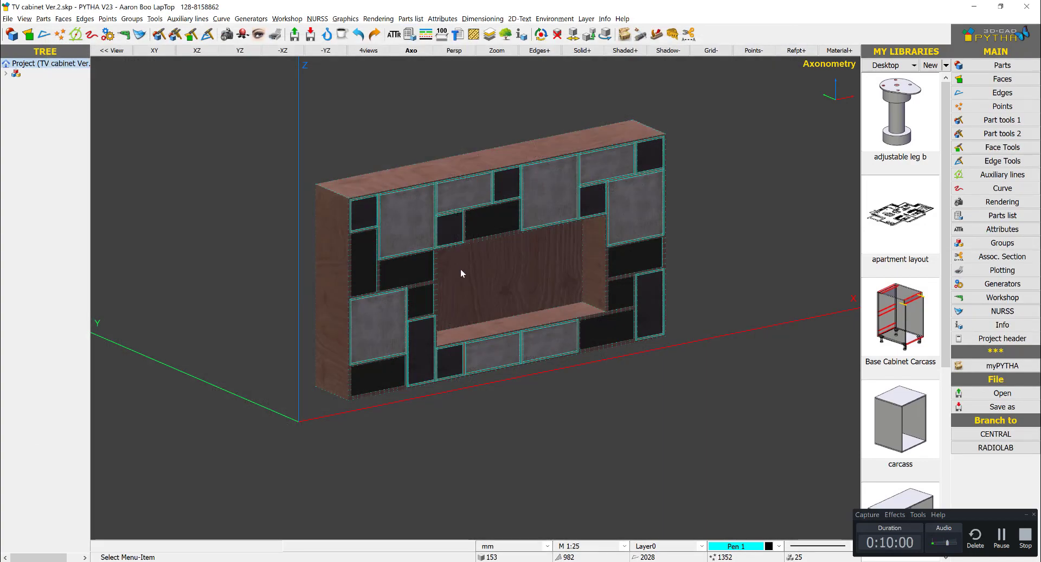
Step: Isolate the large square stone front at the cabinet's upper right end so only that part is visible
{"action": "scroll", "coordinate": [460, 269], "scroll_direction": "up", "scroll_amount": 5}
{"action": "middle_click_drag", "start_coordinate": [432, 295], "coordinate": [589, 116]}
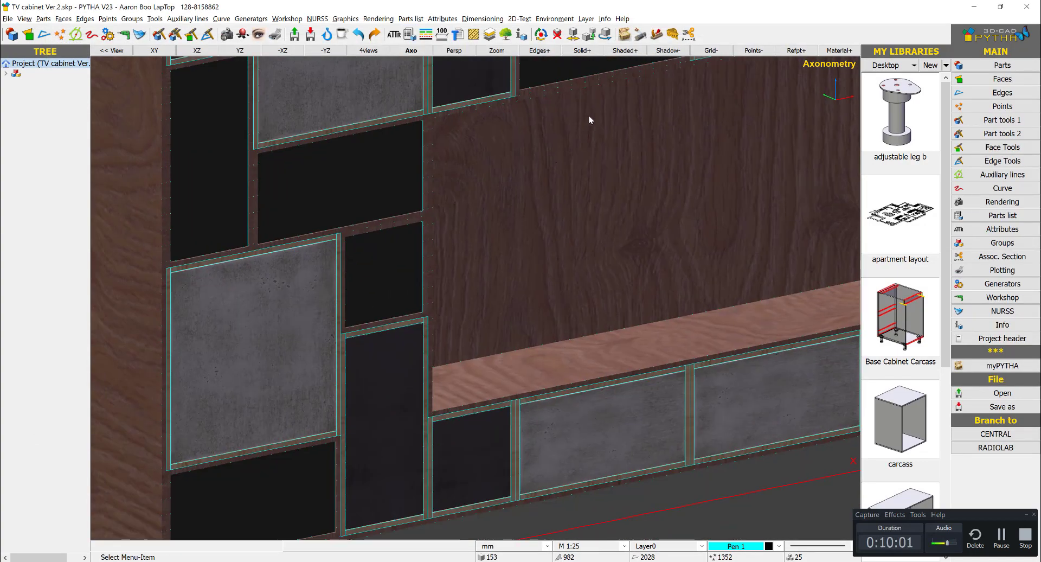
{"action": "scroll", "coordinate": [325, 176], "scroll_direction": "down", "scroll_amount": 5}
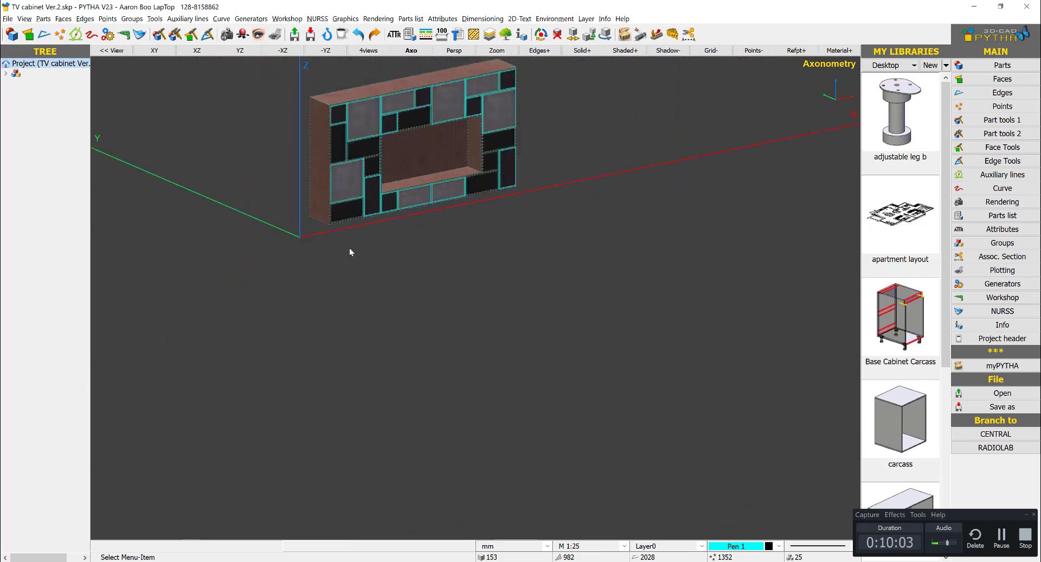
{"action": "right_click", "coordinate": [567, 185]}
{"action": "key", "text": "Escape"}
{"action": "scroll", "coordinate": [421, 191], "scroll_direction": "up", "scroll_amount": 5}
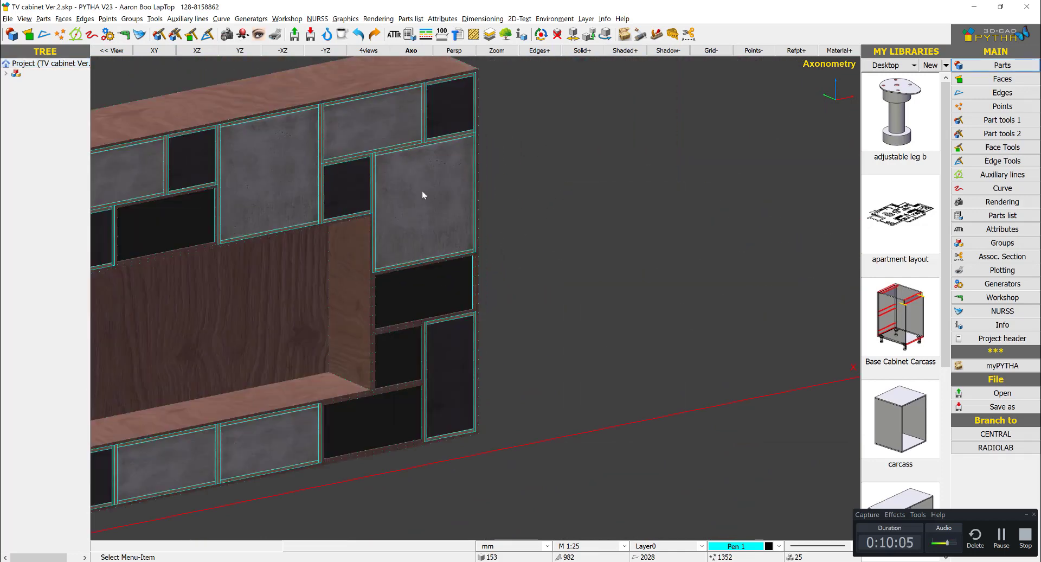
{"action": "right_click", "coordinate": [393, 184]}
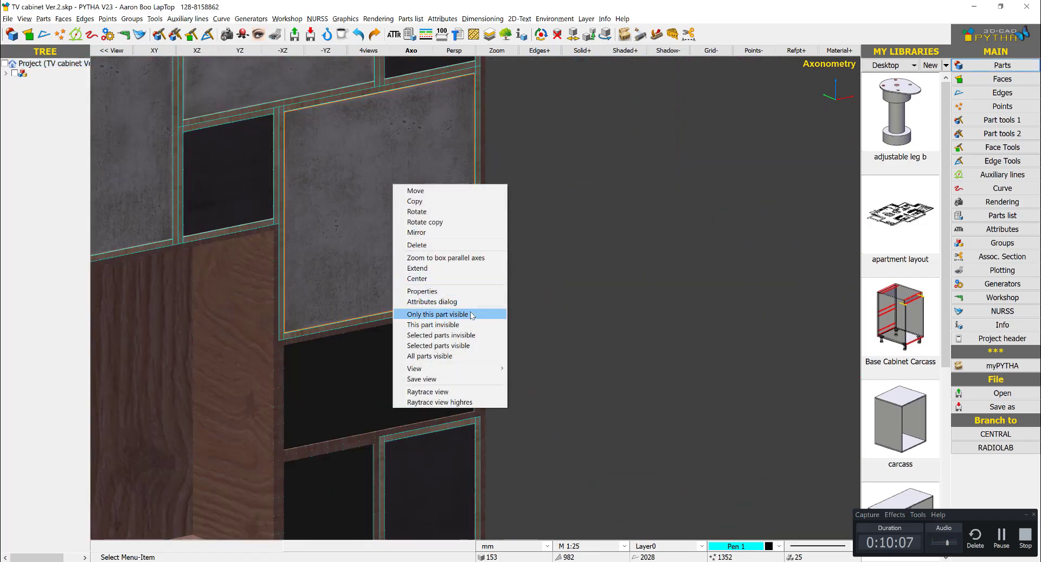
{"action": "left_click", "coordinate": [437, 314]}
Step: Check the isolated front's material, core material and face coating attributes, and make all parts visible again
{"action": "right_click", "coordinate": [401, 183]}
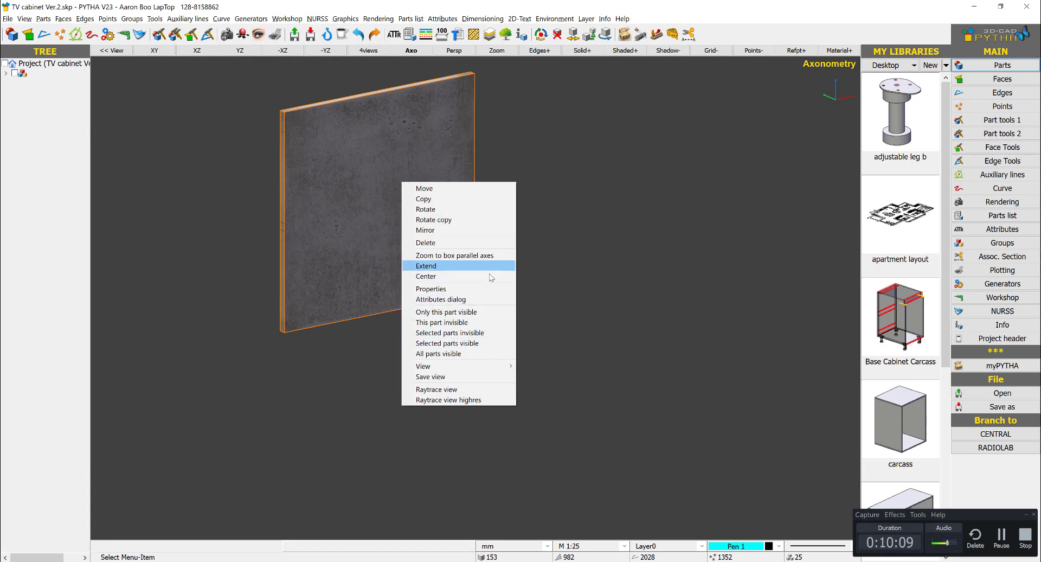
{"action": "left_click", "coordinate": [485, 299]}
{"action": "double_click", "coordinate": [470, 237]}
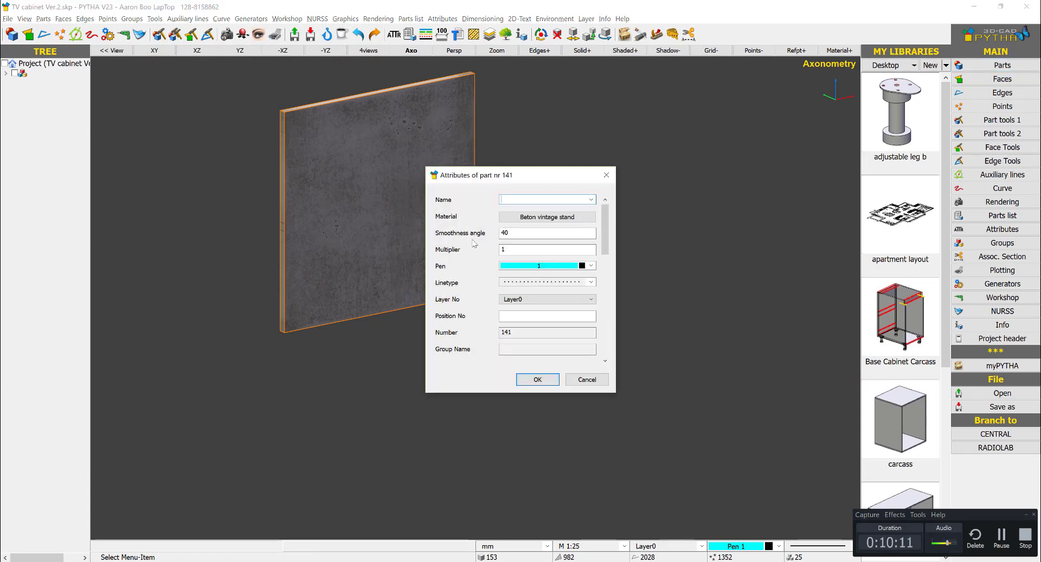
{"action": "scroll", "coordinate": [608, 244], "scroll_direction": "down", "scroll_amount": 5}
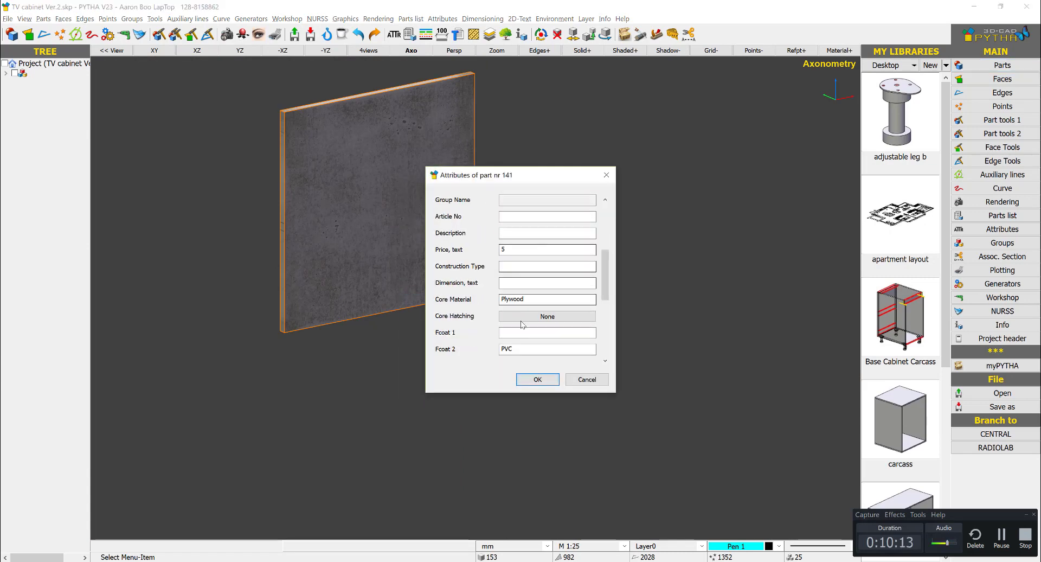
{"action": "left_click", "coordinate": [527, 350]}
{"action": "scroll", "coordinate": [331, 273], "scroll_direction": "down", "scroll_amount": 2}
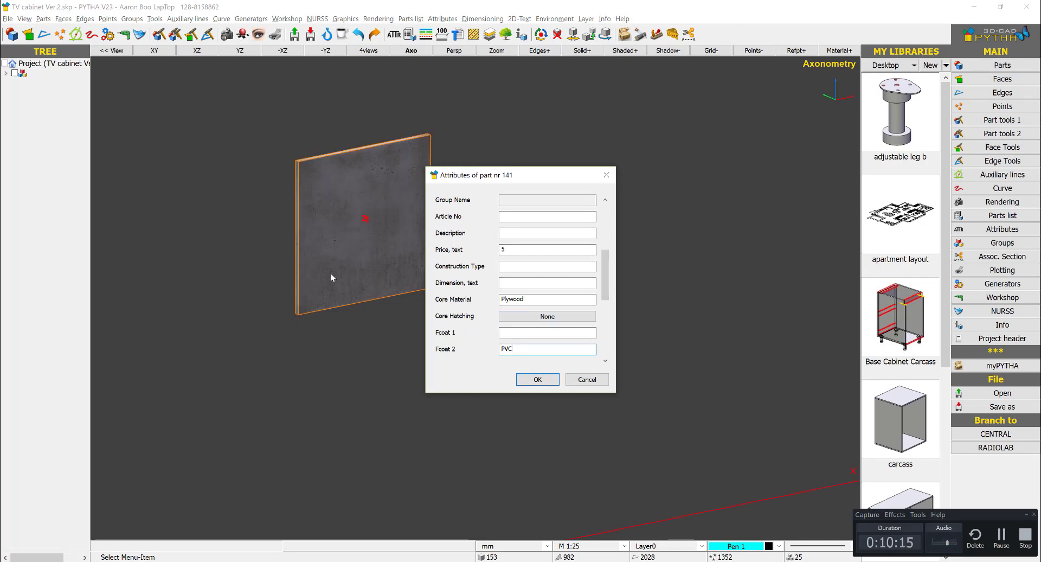
{"action": "middle_click_drag", "start_coordinate": [331, 273], "coordinate": [389, 296]}
{"action": "left_click", "coordinate": [606, 175]}
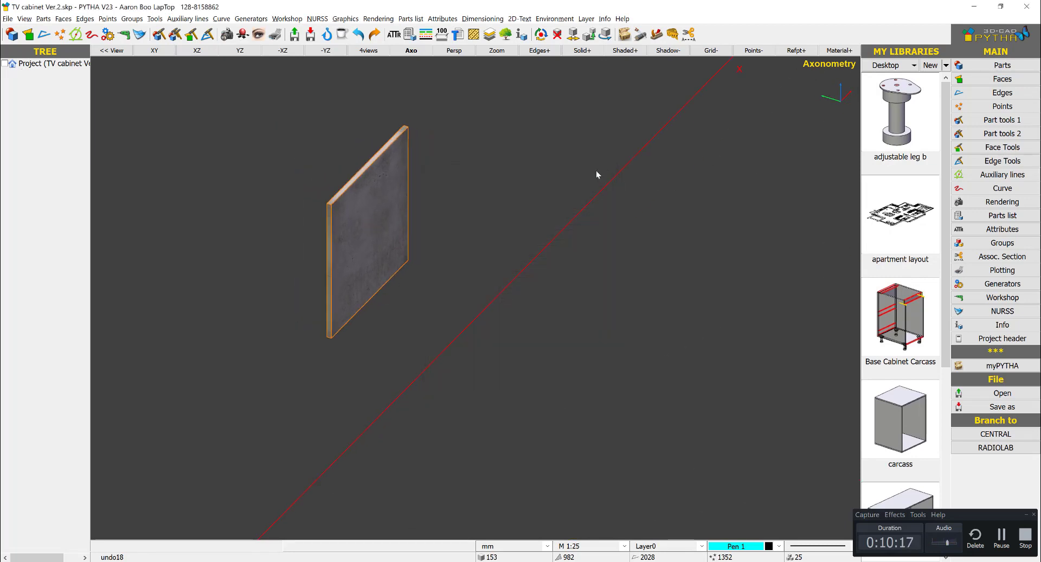
{"action": "right_click", "coordinate": [577, 157]}
{"action": "left_click", "coordinate": [613, 329]}
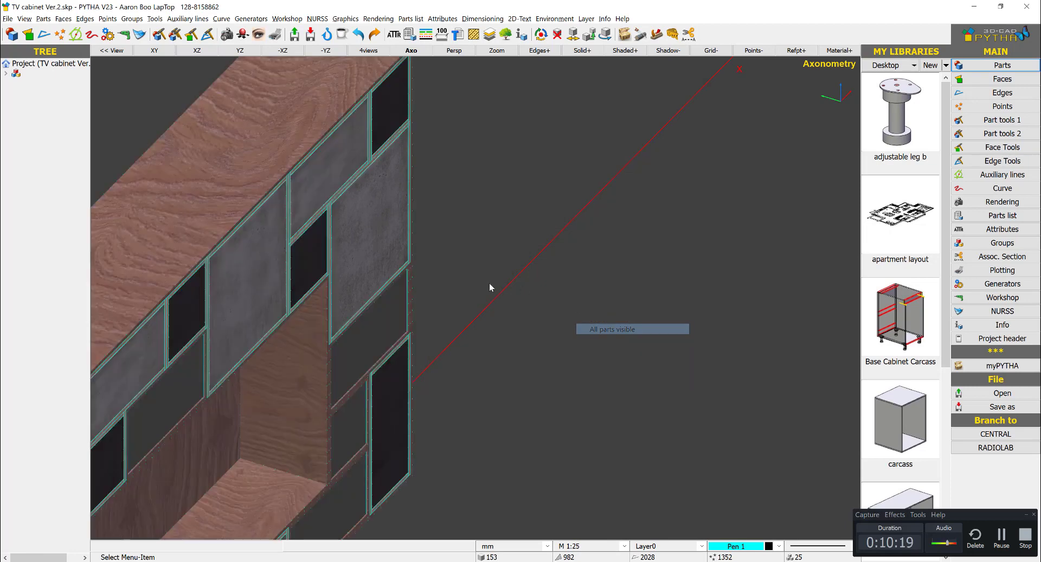
Step: Try to shorten the cabinet along X by extending all parts inside an area around its right end
{"action": "scroll", "coordinate": [487, 283], "scroll_direction": "down", "scroll_amount": 2}
{"action": "middle_click_drag", "start_coordinate": [485, 289], "coordinate": [401, 142]}
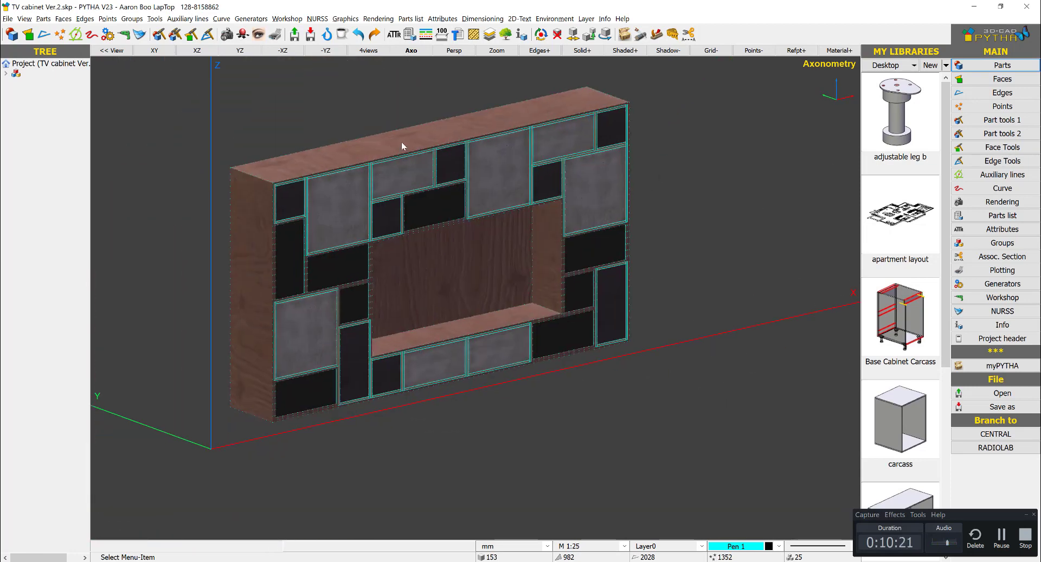
{"action": "middle_click_drag", "start_coordinate": [607, 251], "coordinate": [521, 242]}
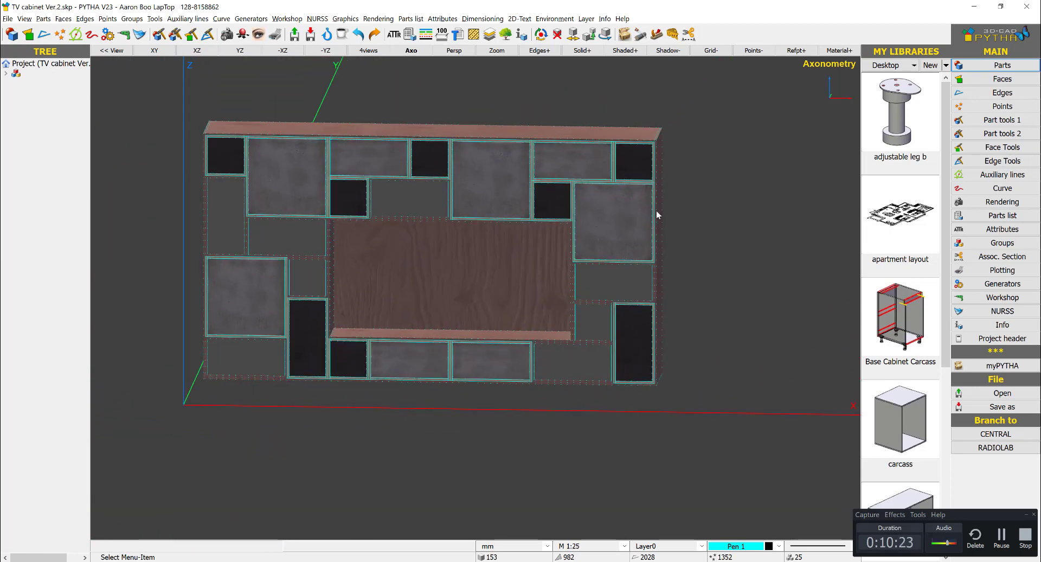
{"action": "right_click", "coordinate": [711, 179]}
{"action": "left_click", "coordinate": [735, 271]}
{"action": "scroll", "coordinate": [705, 217], "scroll_direction": "down", "scroll_amount": 2}
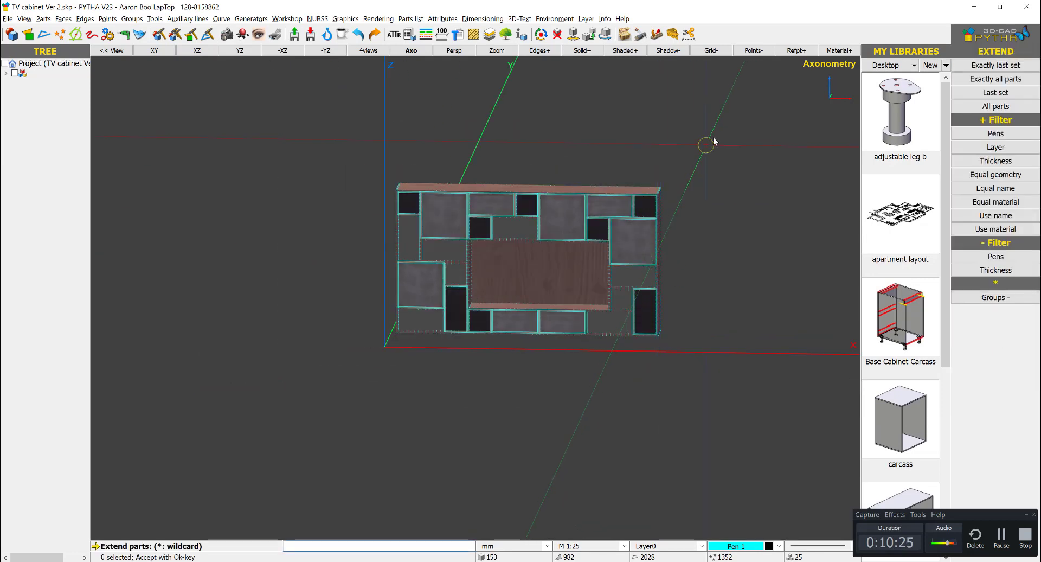
{"action": "left_click_drag", "start_coordinate": [714, 138], "coordinate": [307, 436]}
{"action": "right_click", "coordinate": [744, 144]}
{"action": "left_click_drag", "start_coordinate": [756, 113], "coordinate": [570, 395]}
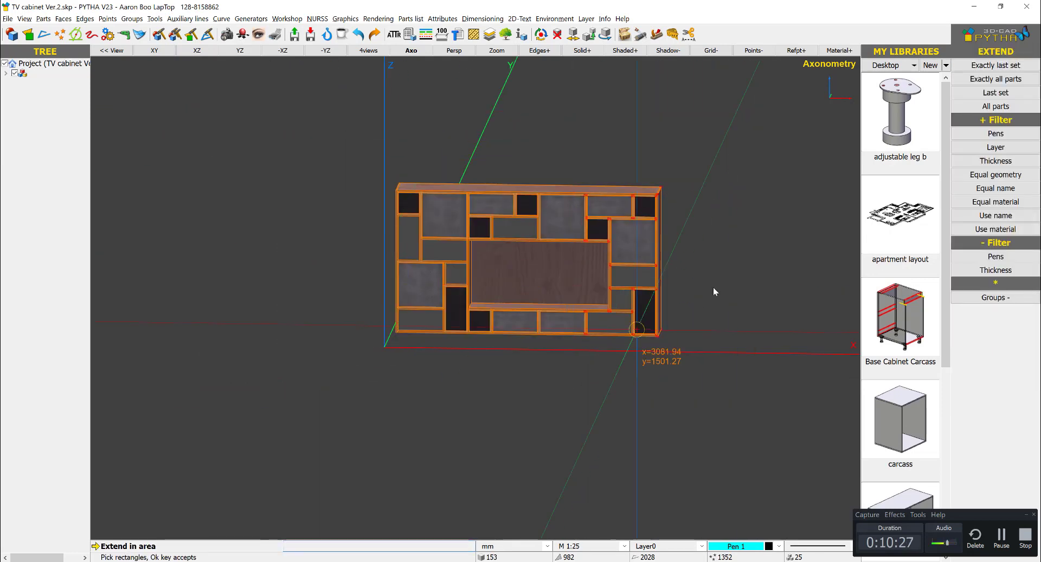
{"action": "right_click", "coordinate": [688, 283]}
{"action": "left_click", "coordinate": [642, 260]}
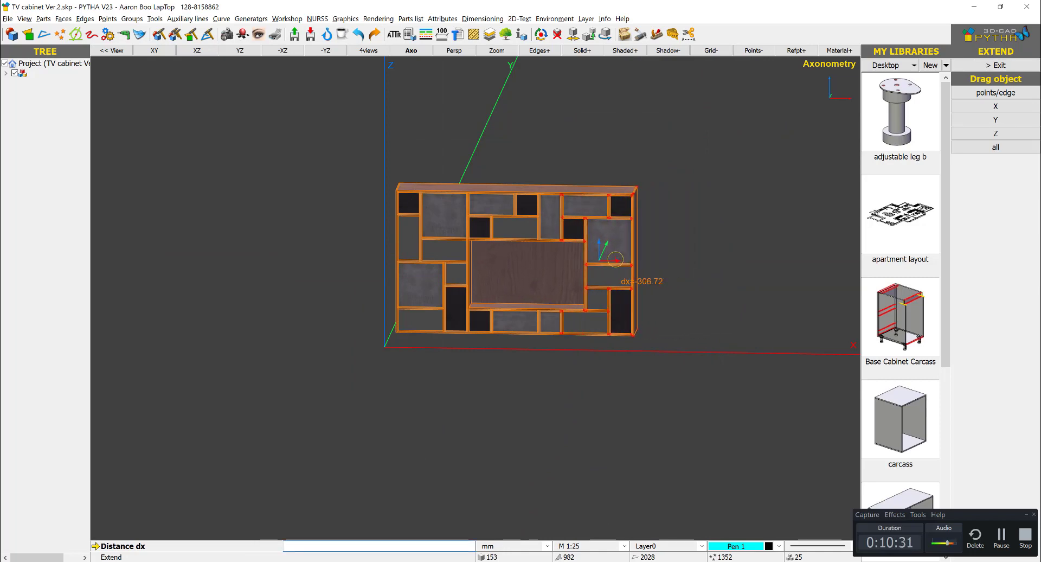
{"action": "left_click", "coordinate": [600, 311]}
Step: Show the workshop functions for the cabinet and look over the bore hole, joinery, processing, nesting and CNC output options
{"action": "scroll", "coordinate": [488, 310], "scroll_direction": "up", "scroll_amount": 4}
{"action": "scroll", "coordinate": [539, 293], "scroll_direction": "down", "scroll_amount": 2}
{"action": "middle_click_drag", "start_coordinate": [546, 318], "coordinate": [452, 369]}
{"action": "middle_click_drag", "start_coordinate": [506, 343], "coordinate": [544, 305]}
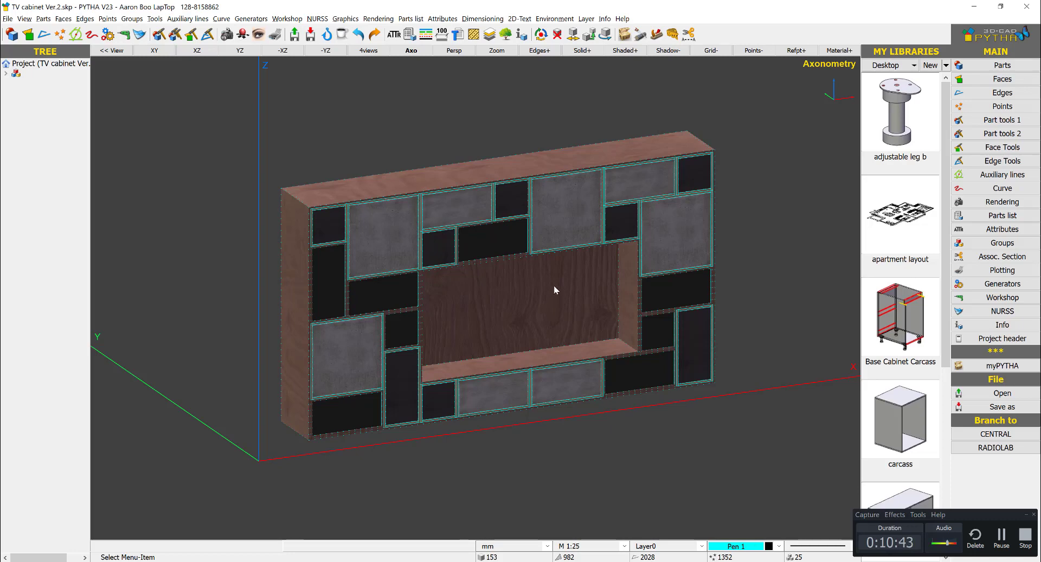
{"action": "left_click", "coordinate": [1002, 297]}
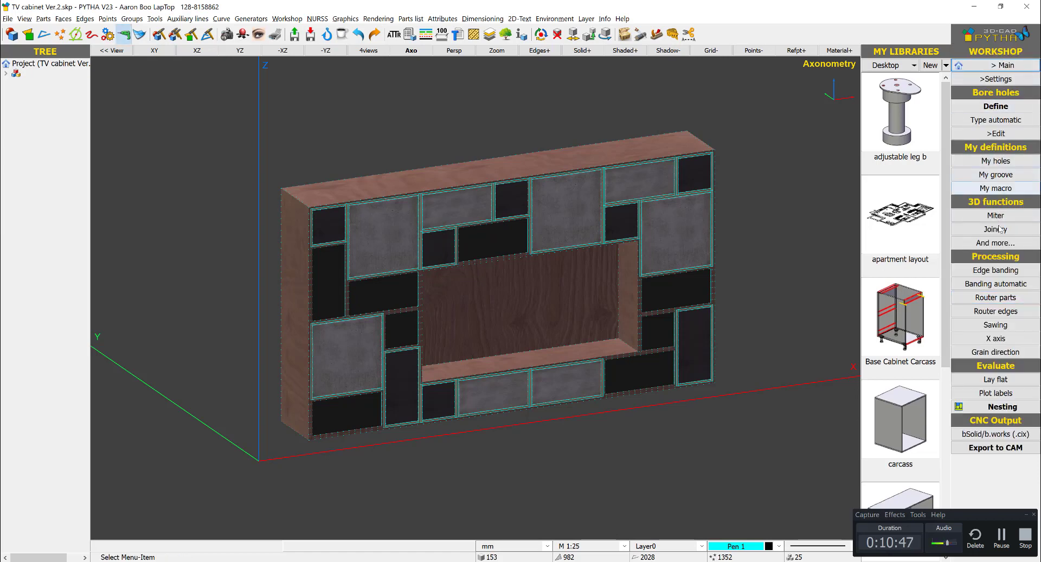
{"action": "middle_click_drag", "start_coordinate": [668, 313], "coordinate": [642, 313]}
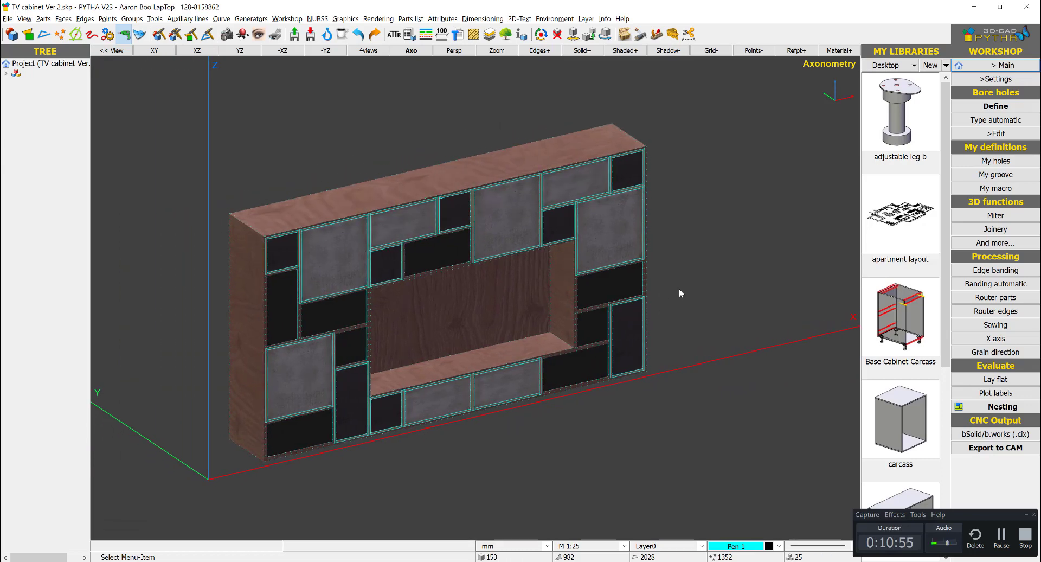
{"action": "middle_click_drag", "start_coordinate": [694, 284], "coordinate": [712, 285]}
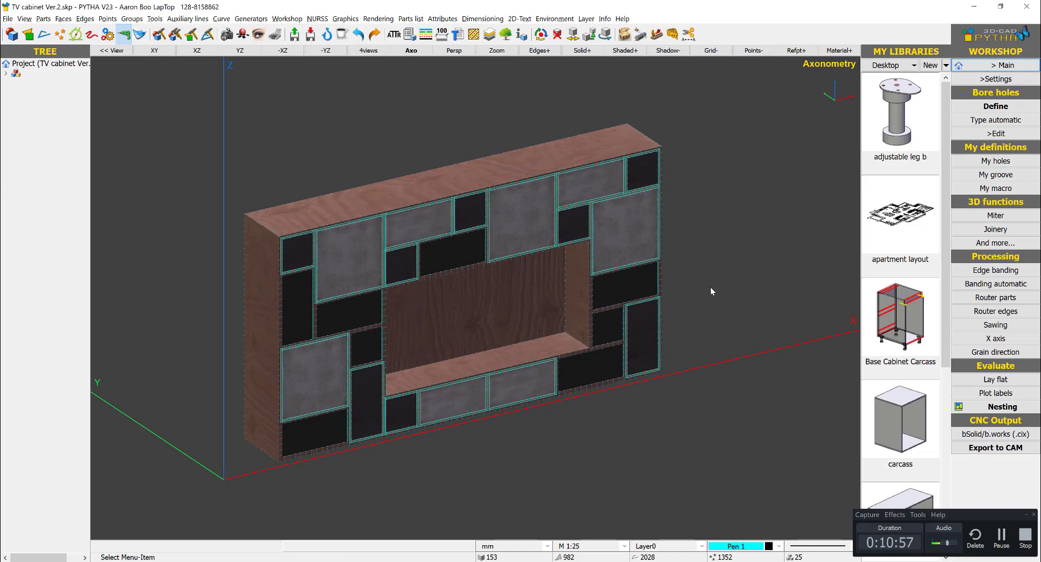
Step: Create a new parts list from the cutrite list definition, look across its columns and close the list window
{"action": "left_click", "coordinate": [998, 65]}
{"action": "left_click", "coordinate": [1002, 216]}
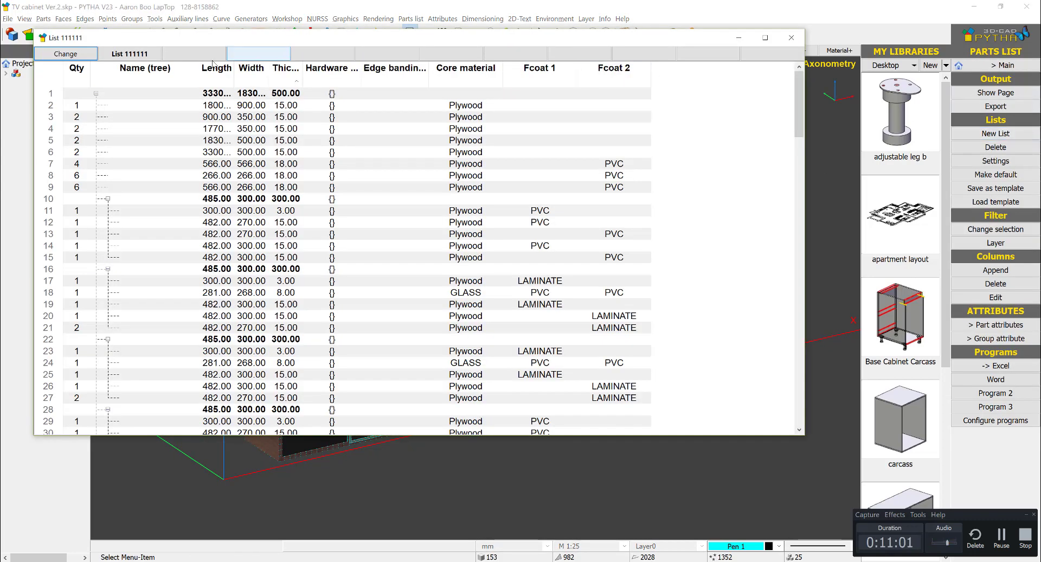
{"action": "left_click", "coordinate": [978, 112]}
{"action": "left_click", "coordinate": [978, 112]}
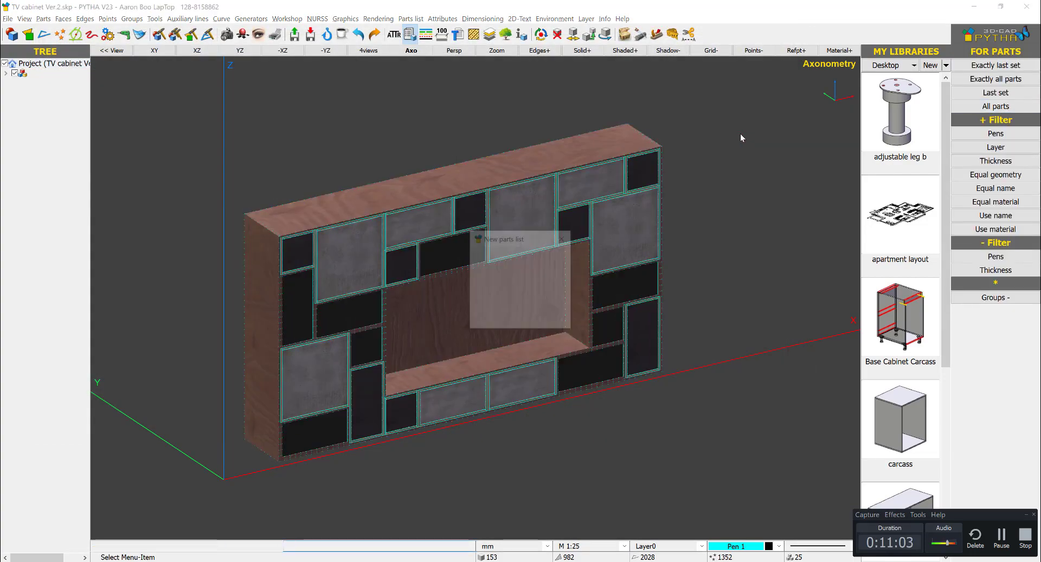
{"action": "left_click", "coordinate": [529, 298]}
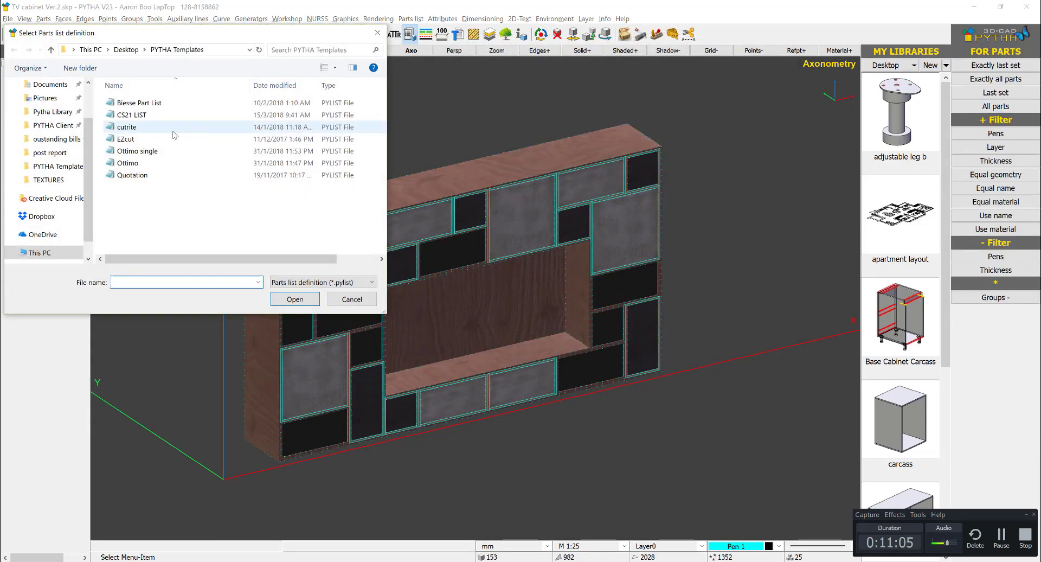
{"action": "double_click", "coordinate": [162, 127]}
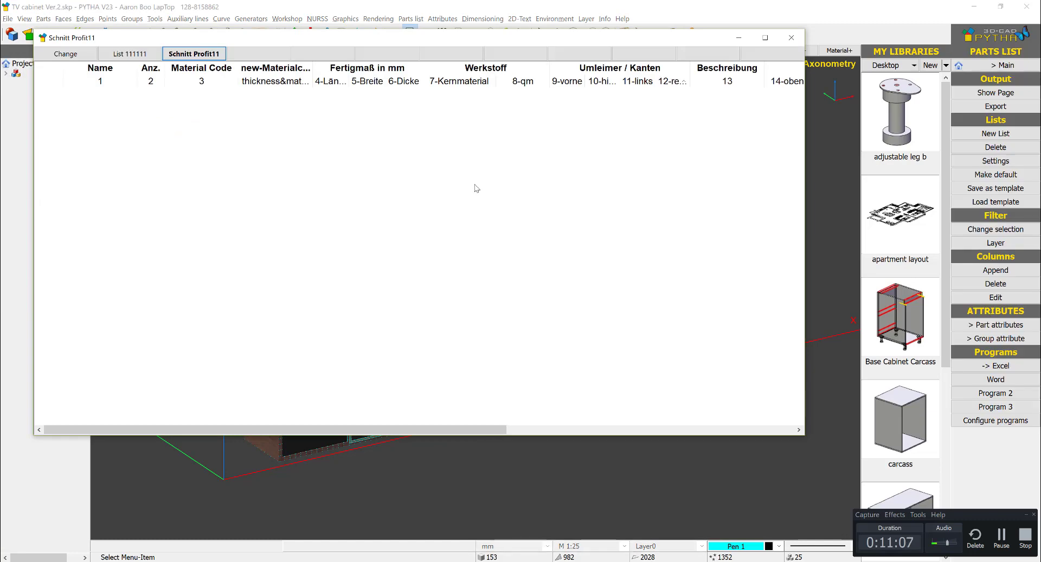
{"action": "scroll", "coordinate": [687, 69], "scroll_direction": "right", "scroll_amount": 1}
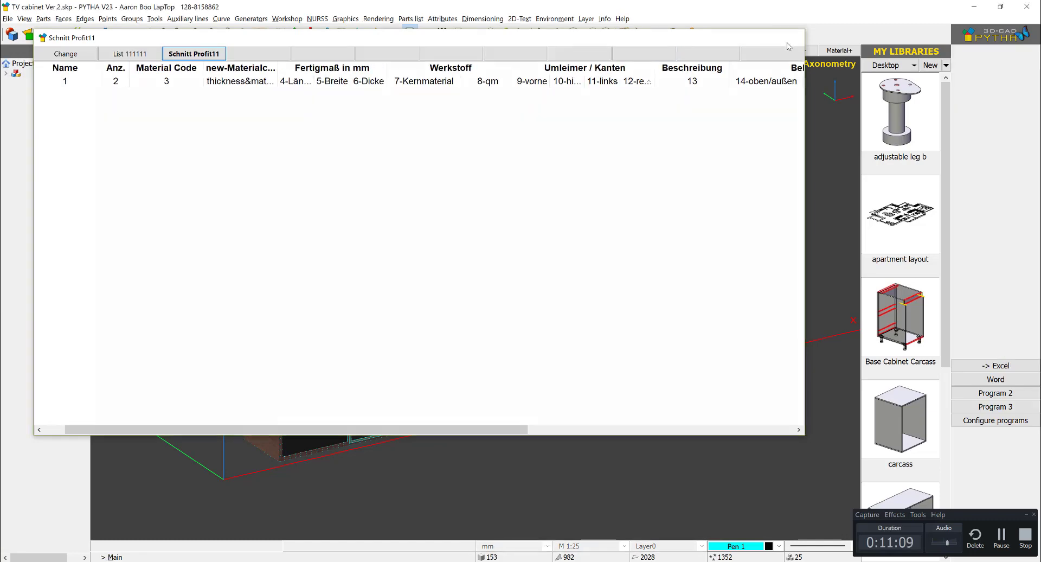
{"action": "left_click", "coordinate": [787, 42]}
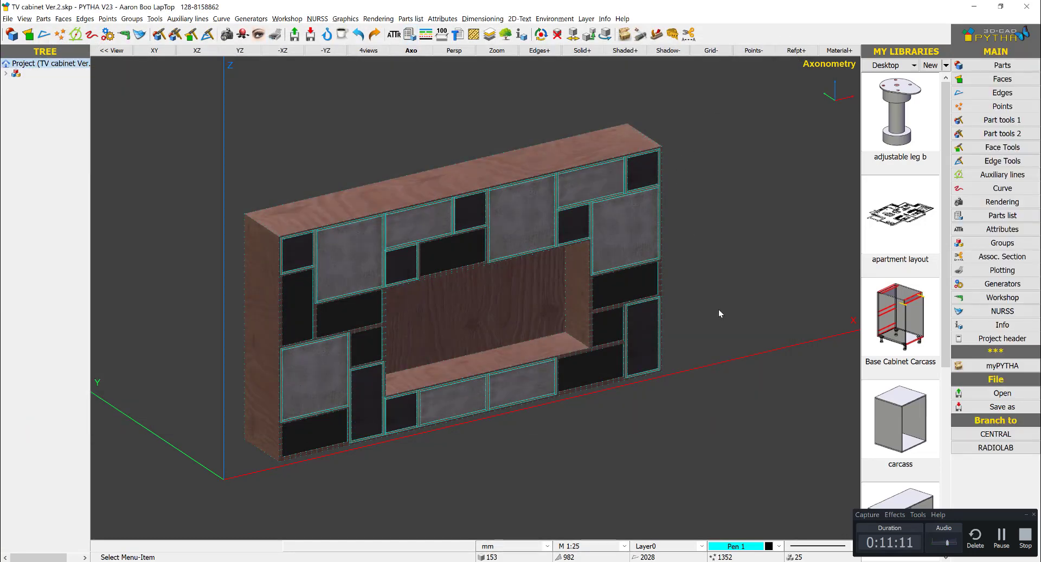
{"action": "middle_click_drag", "start_coordinate": [719, 307], "coordinate": [744, 311]}
{"action": "right_click", "coordinate": [744, 310]}
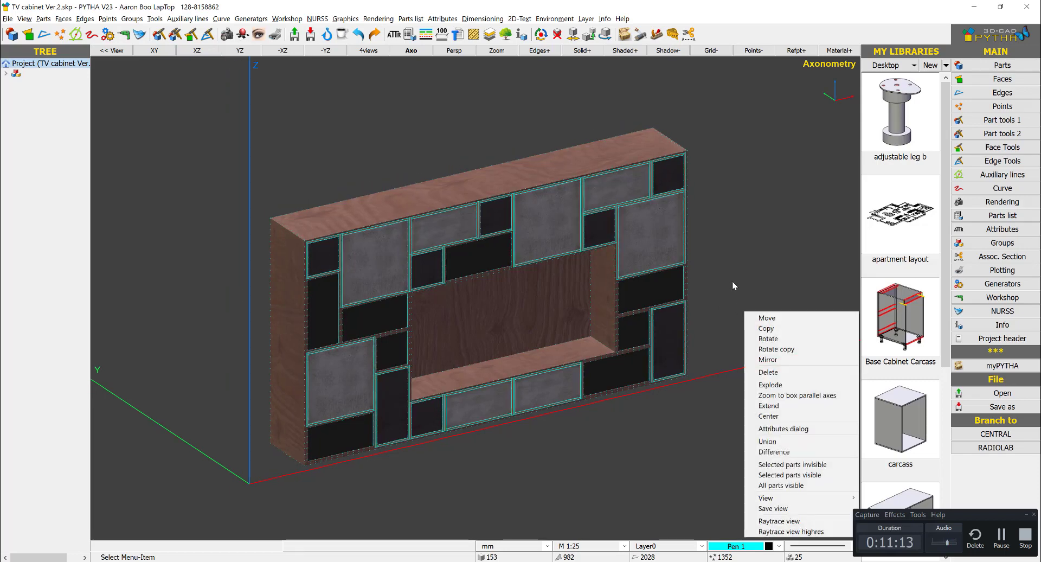
{"action": "left_click", "coordinate": [733, 281]}
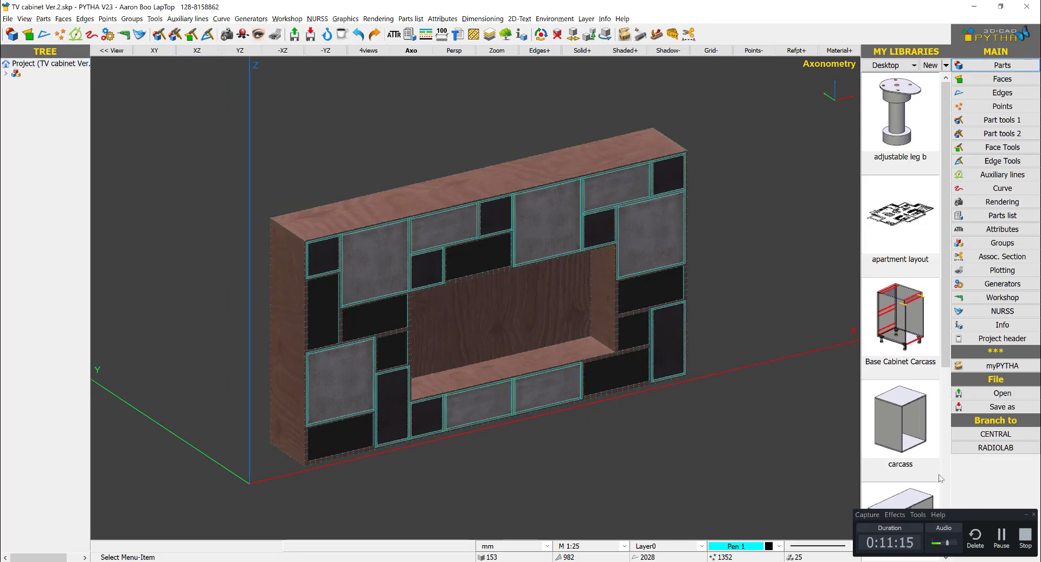